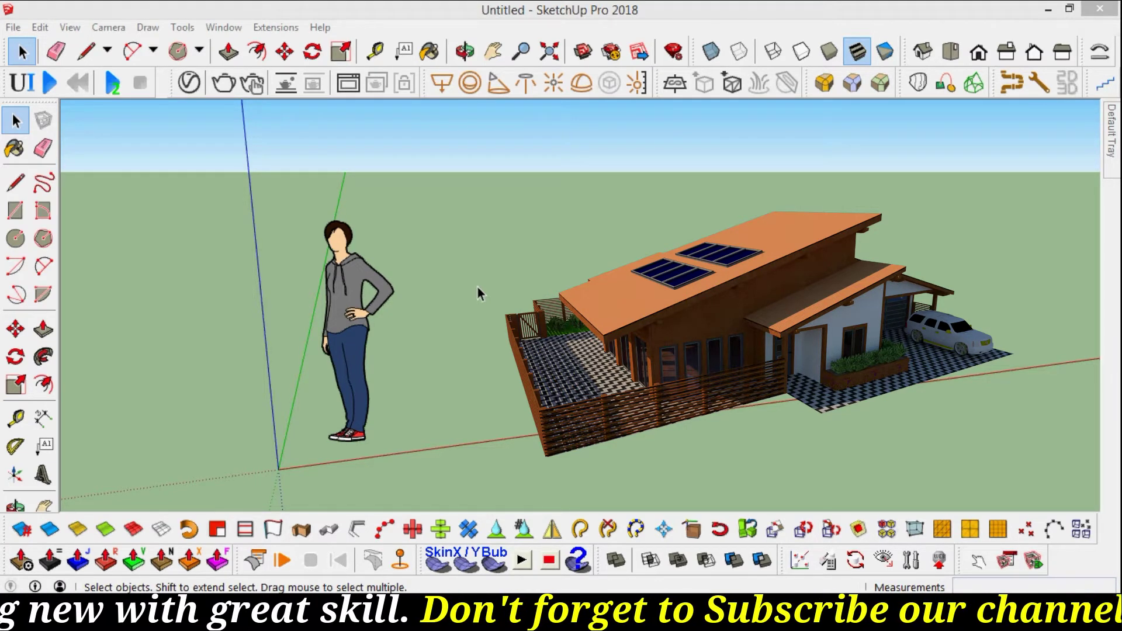
Step: Orbit around the figure and axes to look down on the ground plane
{"action": "mouse_move", "coordinate": [506, 295]}
{"action": "middle_mouse_down"}
{"action": "mouse_move", "coordinate": [678, 427]}
{"action": "mouse_move", "coordinate": [631, 426]}
{"action": "mouse_move", "coordinate": [655, 432]}
{"action": "middle_mouse_up"}
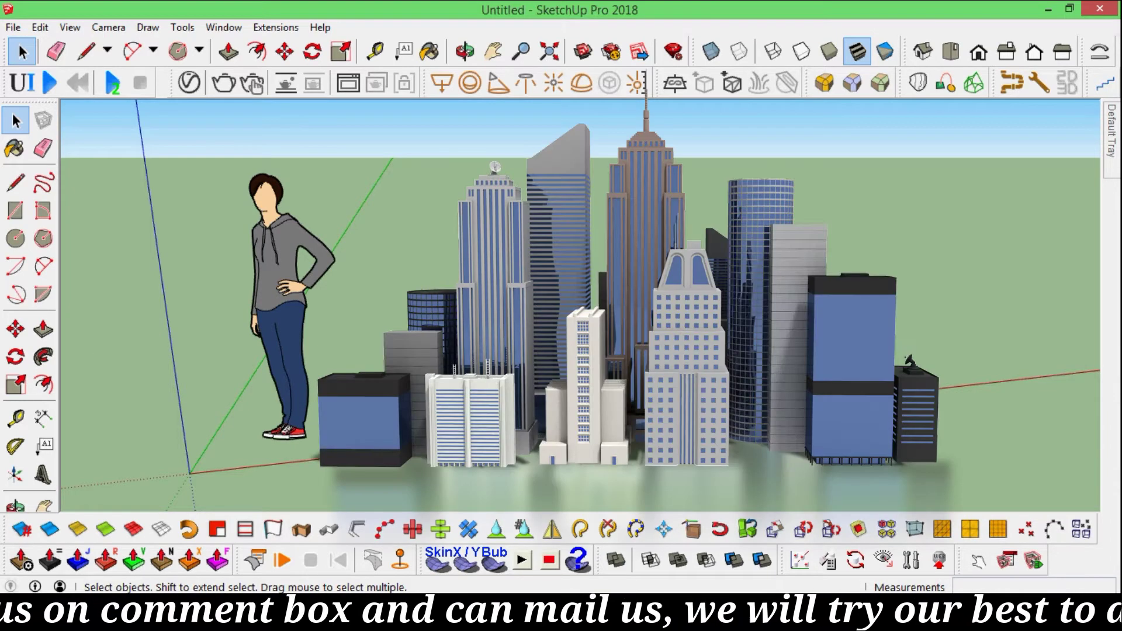
{"action": "middle_click_drag", "start_coordinate": [483, 349], "coordinate": [515, 339]}
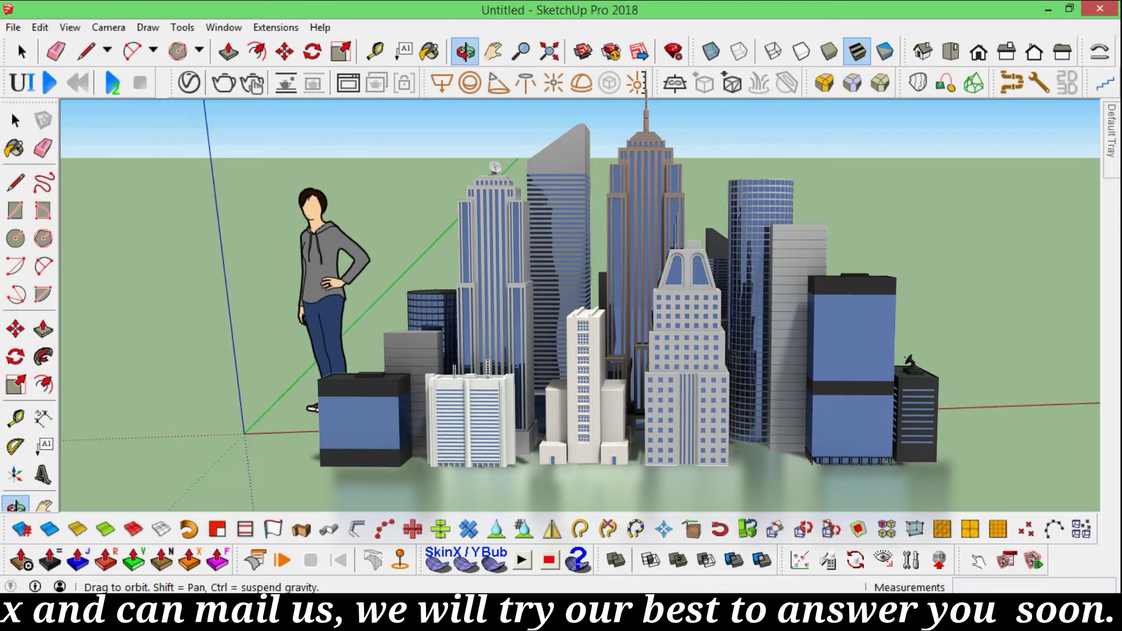
{"action": "left_click_drag", "start_coordinate": [350, 292], "coordinate": [327, 281]}
{"action": "key", "text": "space"}
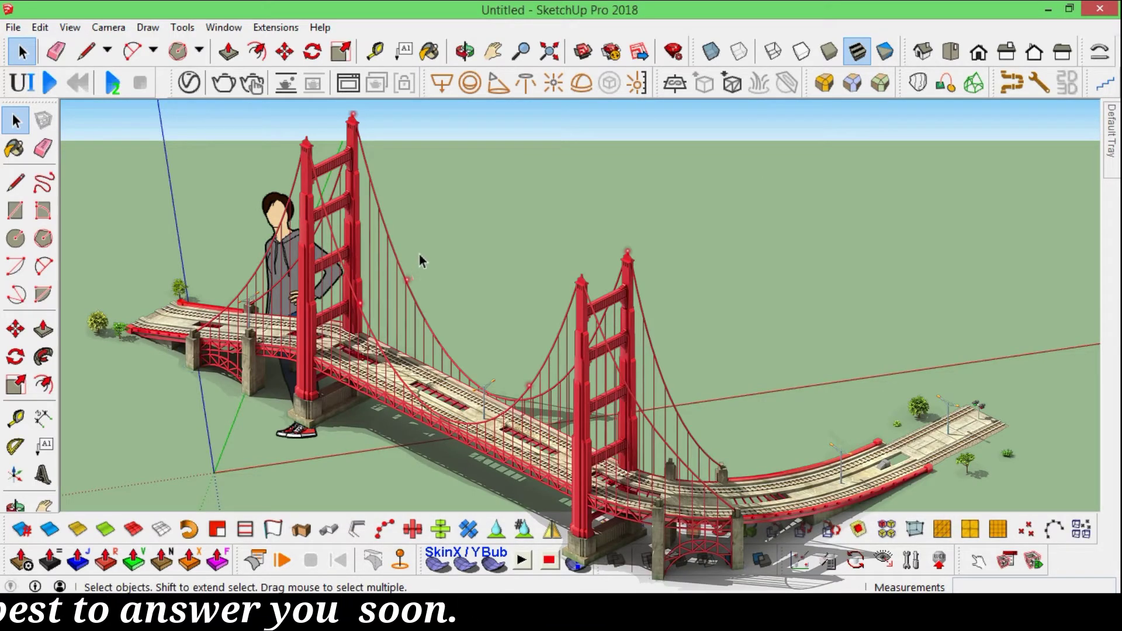
{"action": "middle_click_drag", "start_coordinate": [420, 255], "coordinate": [464, 317]}
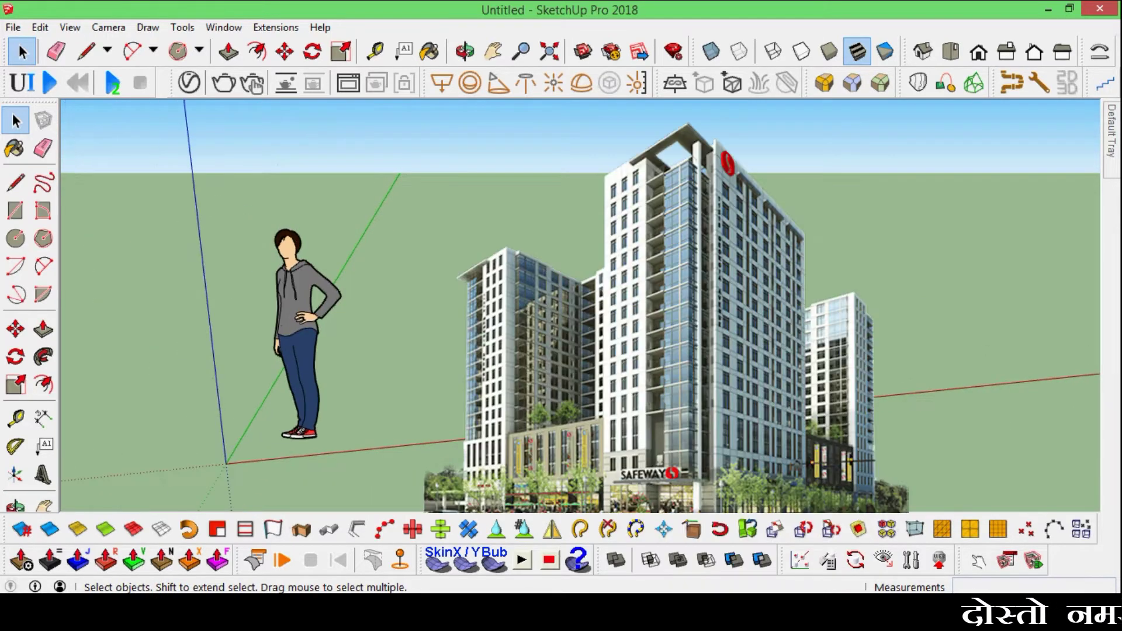
{"action": "mouse_move", "coordinate": [336, 280]}
{"action": "middle_mouse_down"}
{"action": "mouse_move", "coordinate": [356, 263]}
{"action": "mouse_move", "coordinate": [304, 304]}
{"action": "middle_mouse_up"}
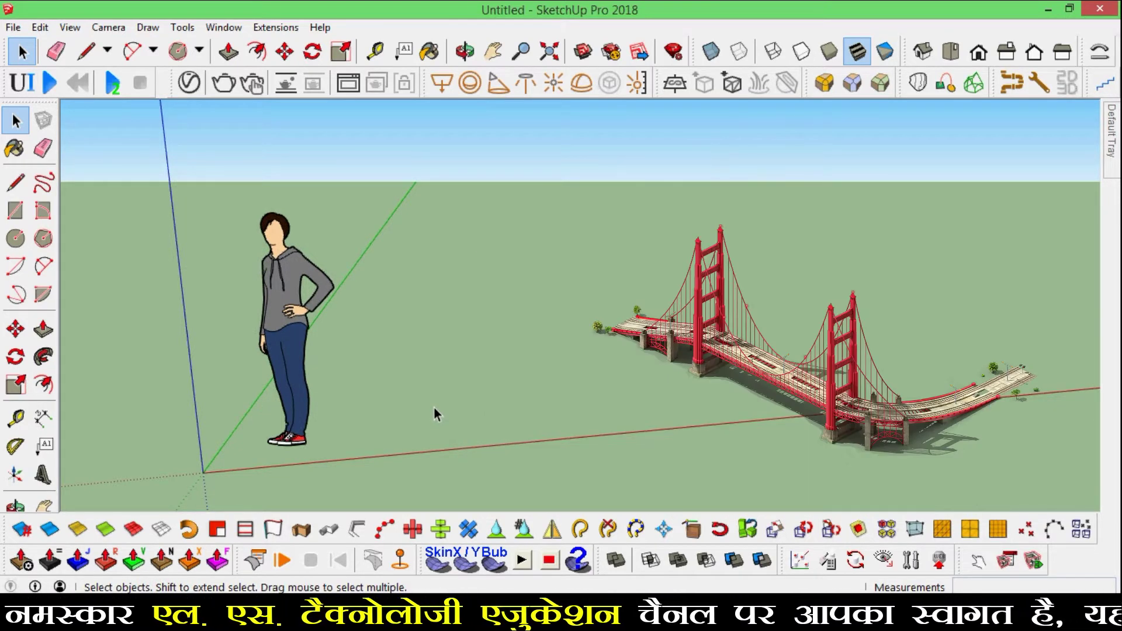
{"action": "mouse_move", "coordinate": [444, 316]}
{"action": "middle_mouse_down"}
{"action": "mouse_move", "coordinate": [503, 361]}
{"action": "mouse_move", "coordinate": [489, 332]}
{"action": "middle_mouse_up"}
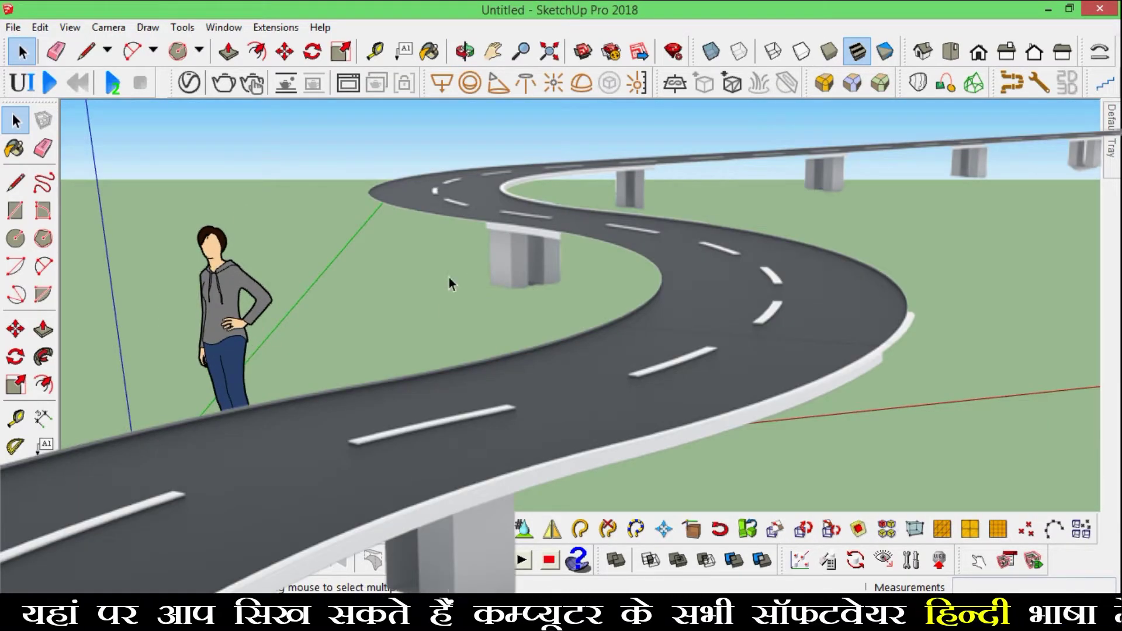
{"action": "middle_click_drag", "start_coordinate": [471, 273], "coordinate": [483, 291]}
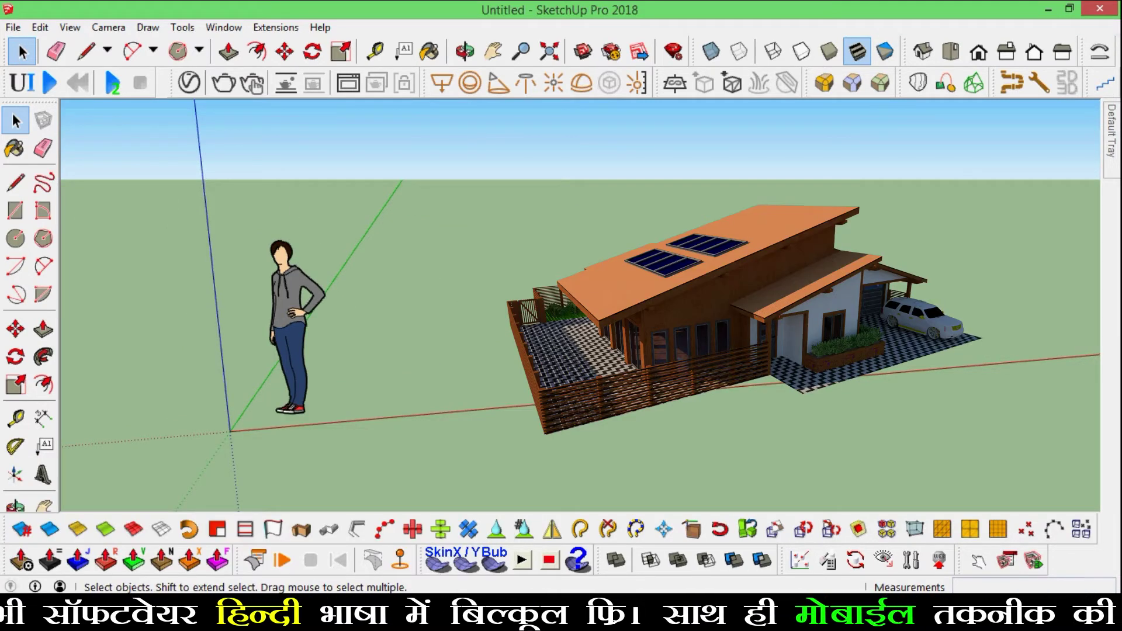
{"action": "mouse_move", "coordinate": [307, 232]}
{"action": "middle_mouse_down"}
{"action": "mouse_move", "coordinate": [502, 331]}
{"action": "mouse_move", "coordinate": [596, 468]}
{"action": "mouse_move", "coordinate": [350, 175]}
{"action": "middle_mouse_up"}
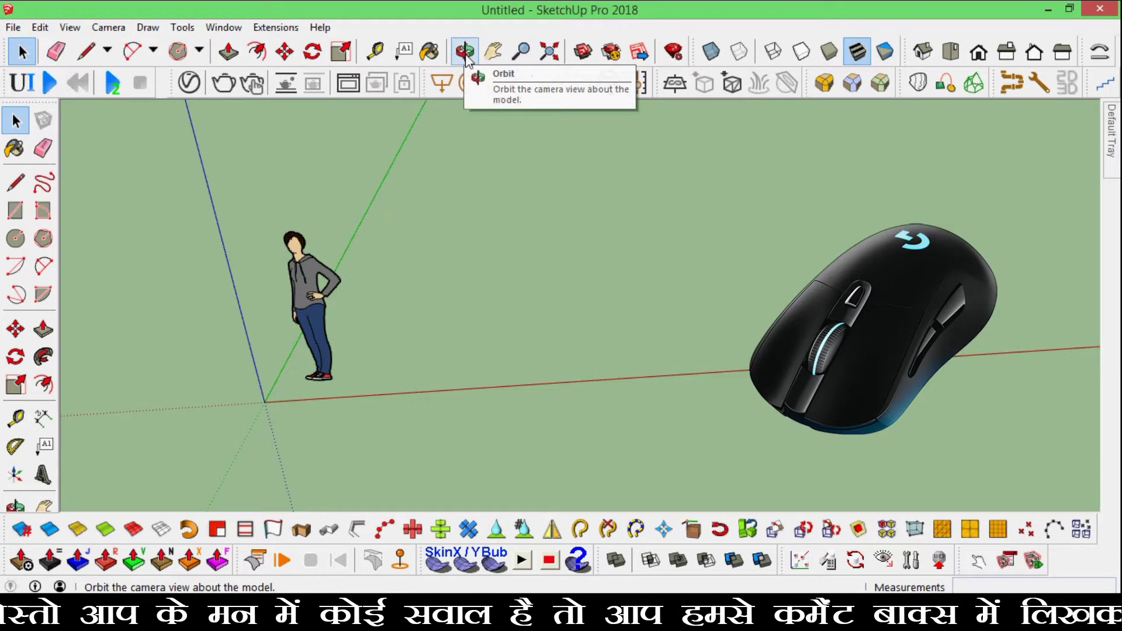
{"action": "left_click", "coordinate": [466, 52]}
{"action": "mouse_move", "coordinate": [608, 326]}
{"action": "left_mouse_down"}
{"action": "mouse_move", "coordinate": [374, 310]}
{"action": "mouse_move", "coordinate": [671, 300]}
{"action": "left_mouse_up"}
{"action": "key", "text": "space"}
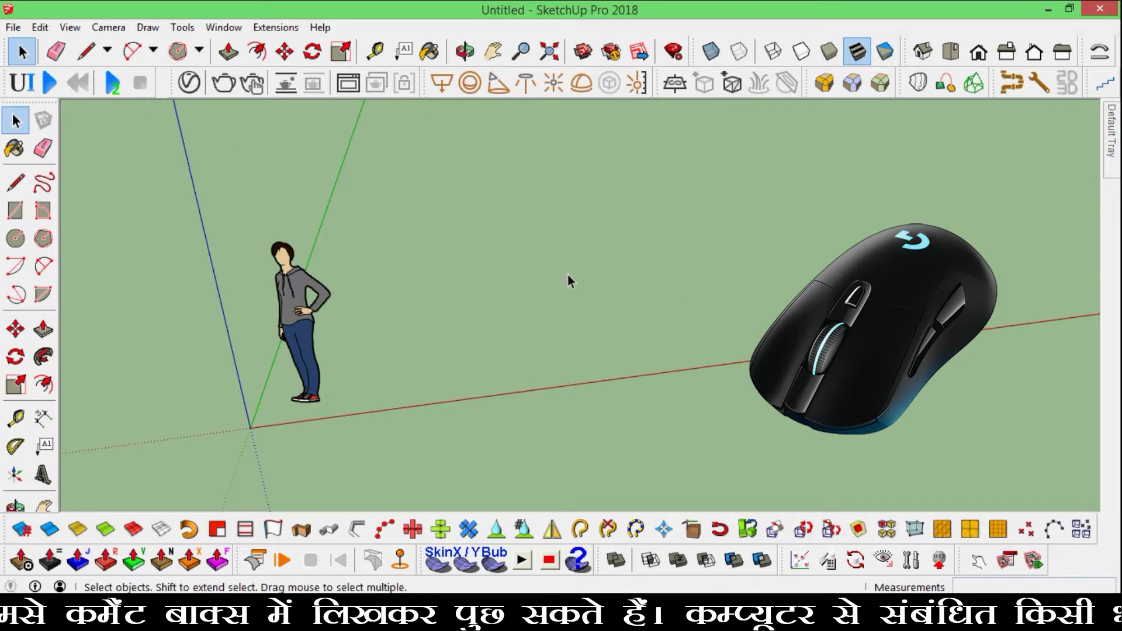
{"action": "key", "text": "o"}
{"action": "mouse_move", "coordinate": [570, 281]}
{"action": "left_mouse_down"}
{"action": "mouse_move", "coordinate": [588, 288]}
{"action": "mouse_move", "coordinate": [263, 300]}
{"action": "mouse_move", "coordinate": [647, 318]}
{"action": "mouse_move", "coordinate": [962, 237]}
{"action": "mouse_move", "coordinate": [401, 313]}
{"action": "mouse_move", "coordinate": [632, 283]}
{"action": "left_mouse_up"}
{"action": "key", "text": "space"}
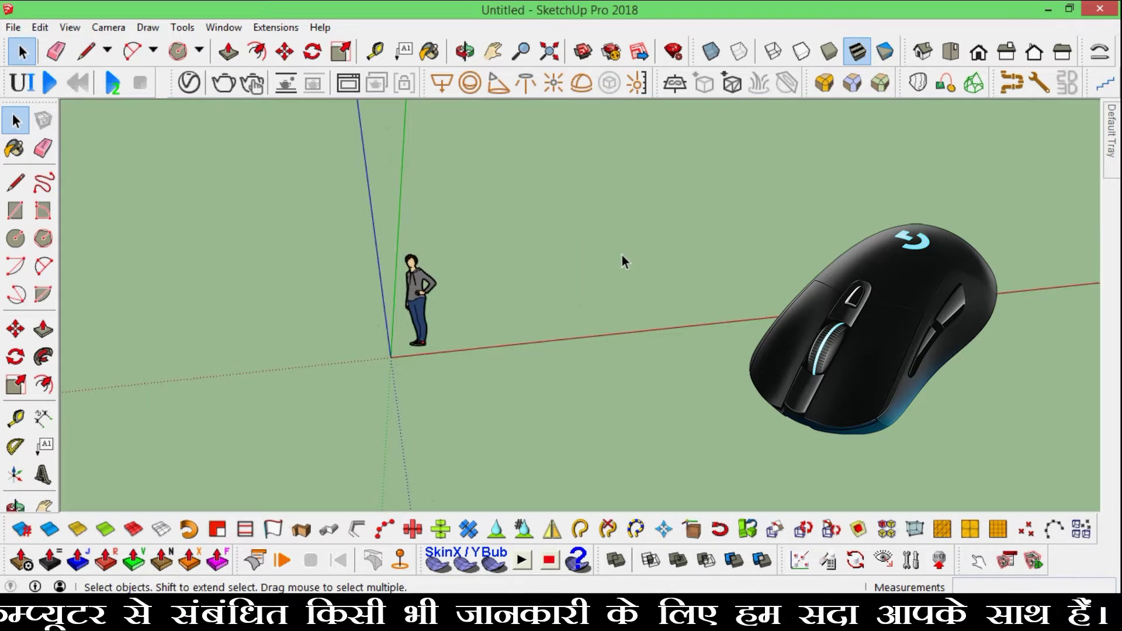
{"action": "mouse_move", "coordinate": [578, 271]}
{"action": "middle_mouse_down"}
{"action": "mouse_move", "coordinate": [572, 284]}
{"action": "mouse_move", "coordinate": [744, 275]}
{"action": "mouse_move", "coordinate": [281, 313]}
{"action": "mouse_move", "coordinate": [478, 362]}
{"action": "mouse_move", "coordinate": [503, 319]}
{"action": "mouse_move", "coordinate": [564, 309]}
{"action": "mouse_move", "coordinate": [660, 332]}
{"action": "mouse_move", "coordinate": [639, 255]}
{"action": "middle_mouse_up"}
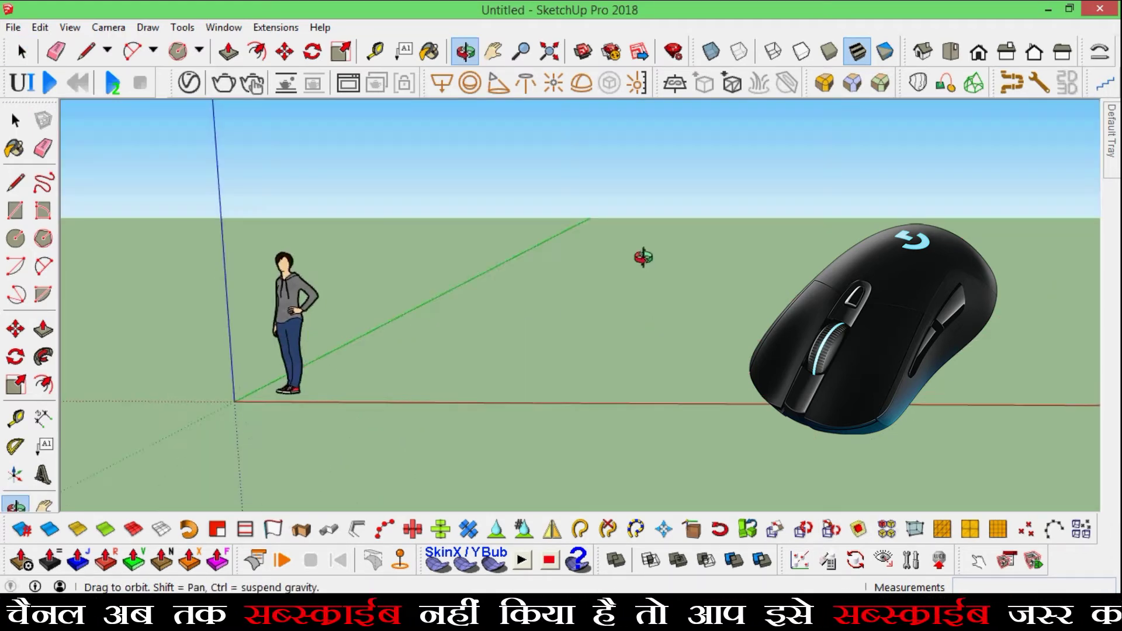
{"action": "mouse_move", "coordinate": [331, 363]}
{"action": "middle_mouse_down"}
{"action": "mouse_move", "coordinate": [583, 351]}
{"action": "mouse_move", "coordinate": [426, 363]}
{"action": "mouse_move", "coordinate": [616, 371]}
{"action": "mouse_move", "coordinate": [523, 348]}
{"action": "mouse_move", "coordinate": [679, 321]}
{"action": "mouse_move", "coordinate": [568, 333]}
{"action": "mouse_move", "coordinate": [529, 365]}
{"action": "mouse_move", "coordinate": [624, 302]}
{"action": "middle_mouse_up"}
Step: Zoom the view and browse the line-drawing tool choices without picking one
{"action": "scroll", "coordinate": [384, 303], "scroll_direction": "down", "scroll_amount": 2}
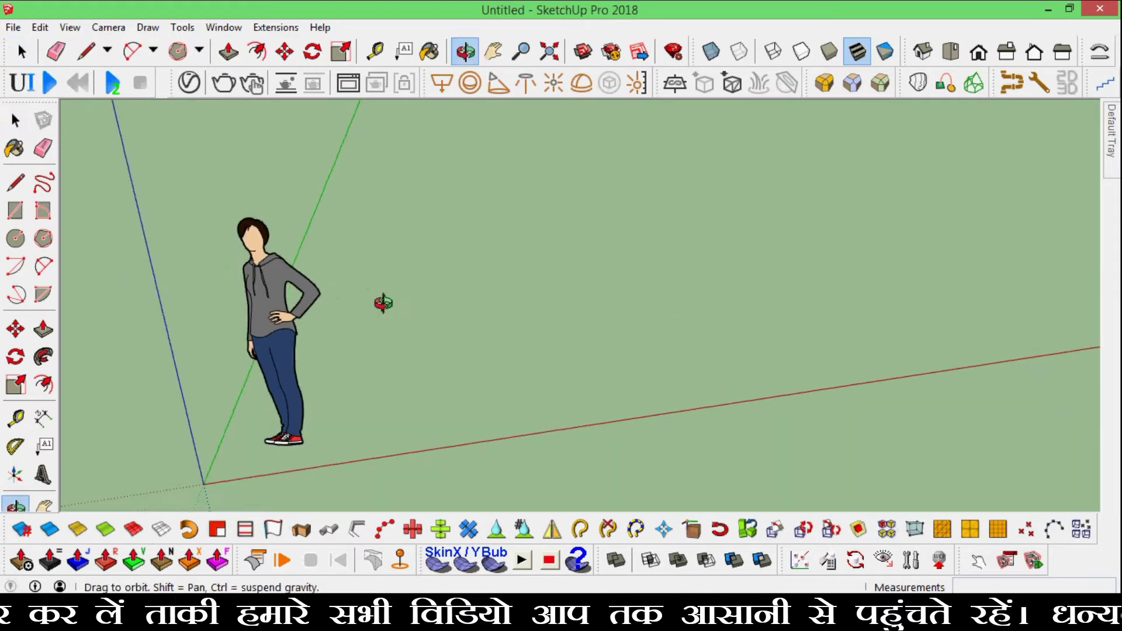
{"action": "scroll", "coordinate": [376, 251], "scroll_direction": "down", "scroll_amount": 1}
{"action": "scroll", "coordinate": [465, 296], "scroll_direction": "down", "scroll_amount": 3}
{"action": "scroll", "coordinate": [689, 349], "scroll_direction": "up", "scroll_amount": 2}
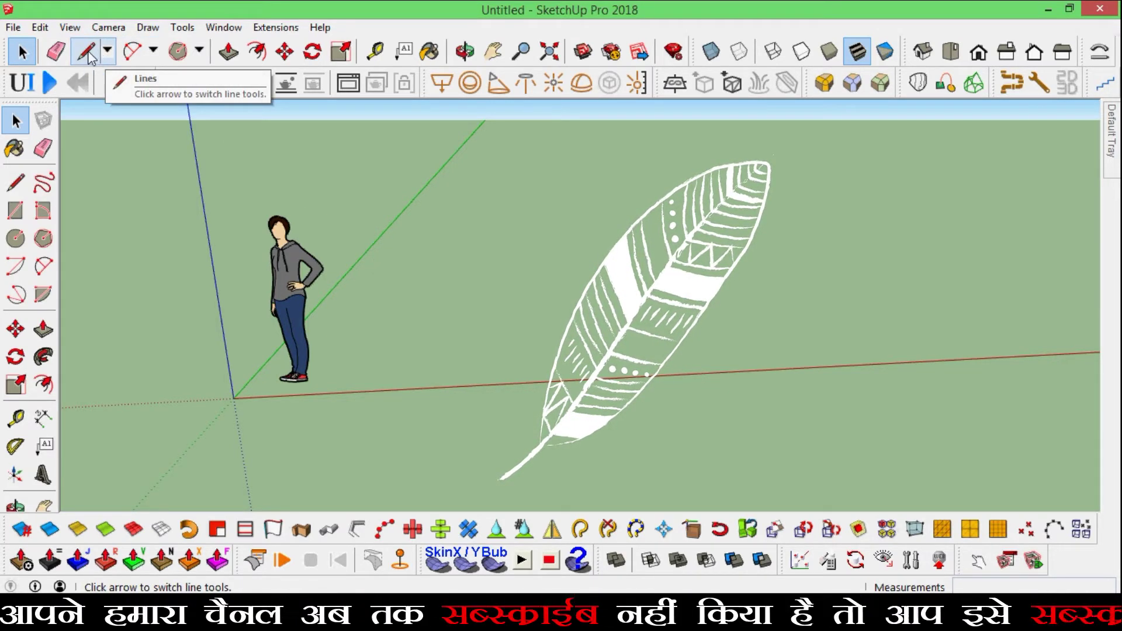
{"action": "left_click", "coordinate": [108, 52]}
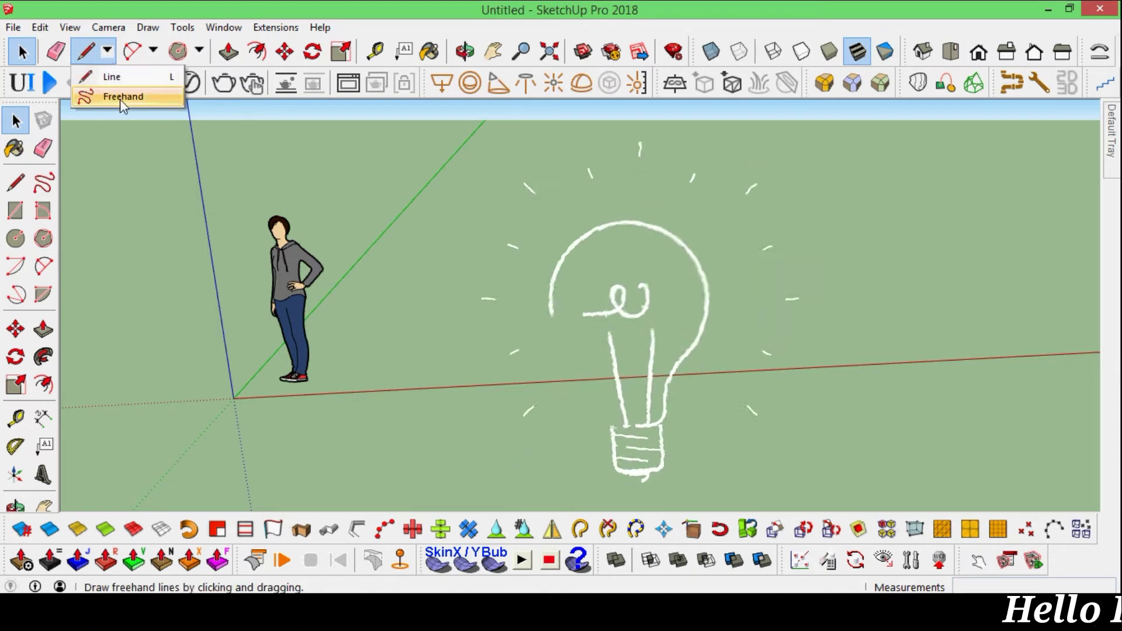
{"action": "left_click", "coordinate": [346, 150]}
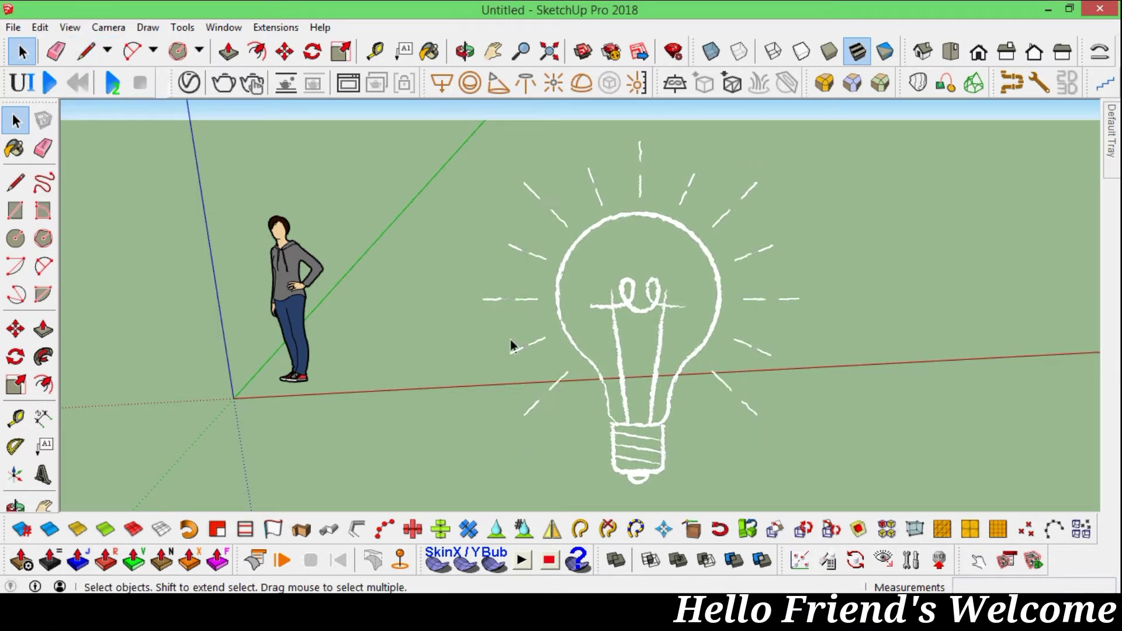
{"action": "scroll", "coordinate": [400, 289], "scroll_direction": "down", "scroll_amount": 2}
{"action": "scroll", "coordinate": [647, 339], "scroll_direction": "up", "scroll_amount": 1}
{"action": "scroll", "coordinate": [635, 351], "scroll_direction": "down", "scroll_amount": 2}
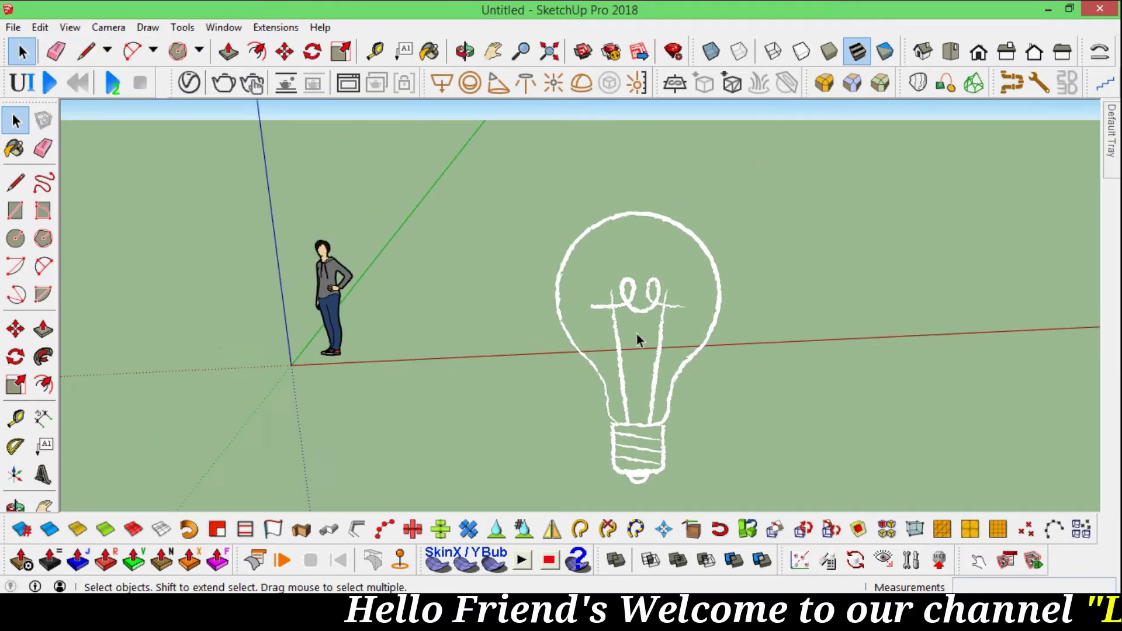
{"action": "middle_click_drag", "start_coordinate": [574, 327], "coordinate": [564, 306]}
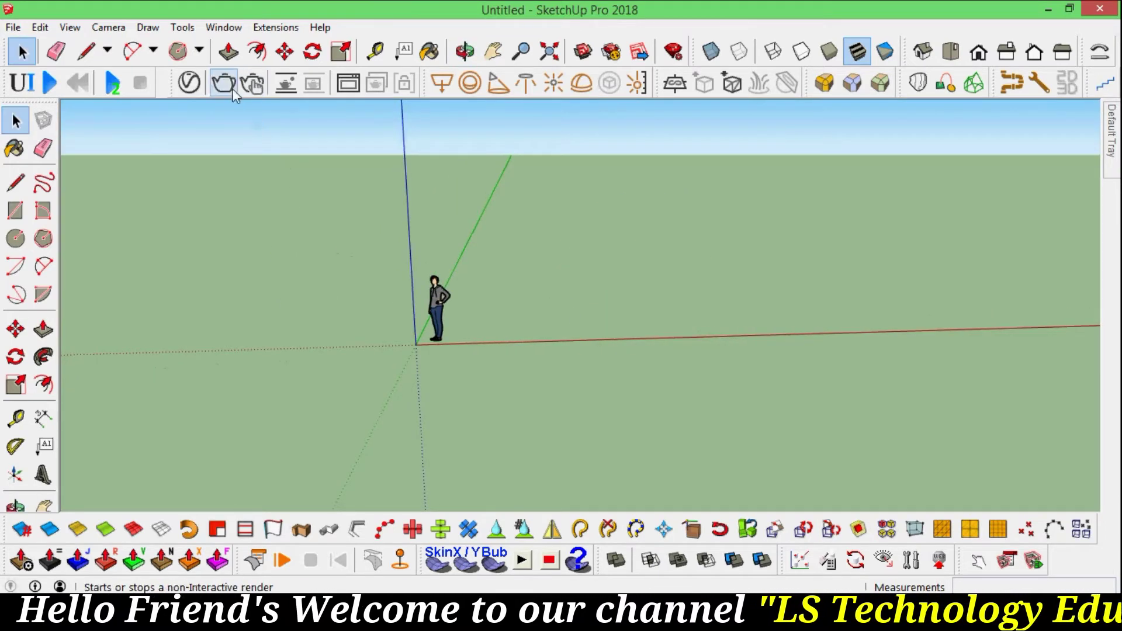
{"action": "scroll", "coordinate": [622, 282], "scroll_direction": "up", "scroll_amount": 2}
{"action": "scroll", "coordinate": [622, 289], "scroll_direction": "up", "scroll_amount": 1}
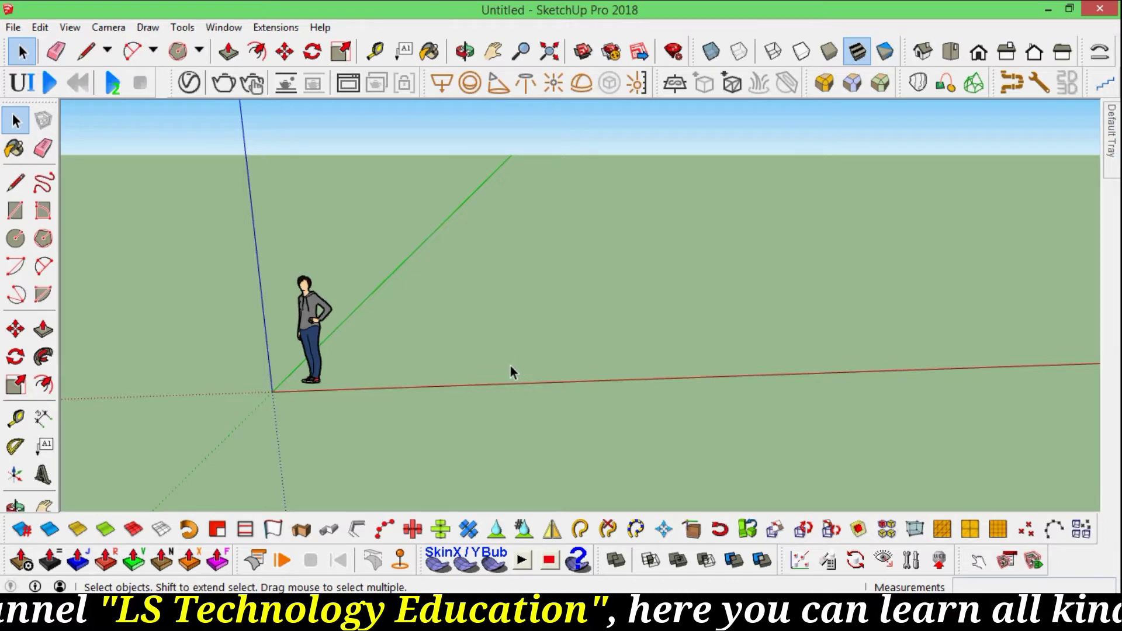
Step: Draw a 2',2' rectangle on the ground near the origin
{"action": "key", "text": "r"}
{"action": "left_click", "coordinate": [462, 367]}
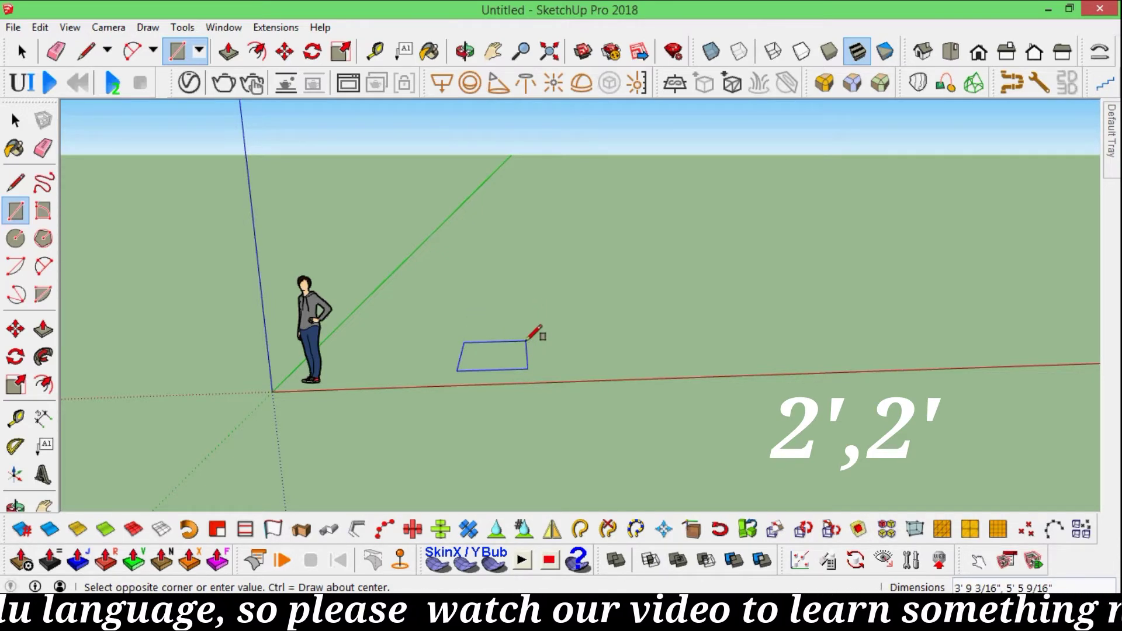
{"action": "type", "text": "2',2"}
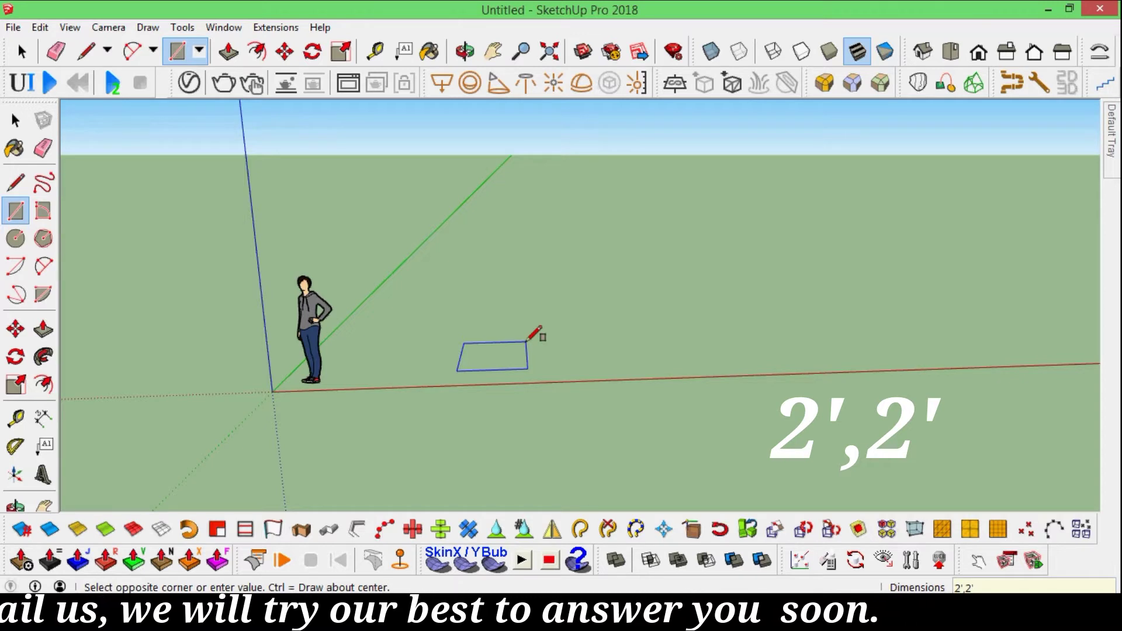
{"action": "key", "text": "Return"}
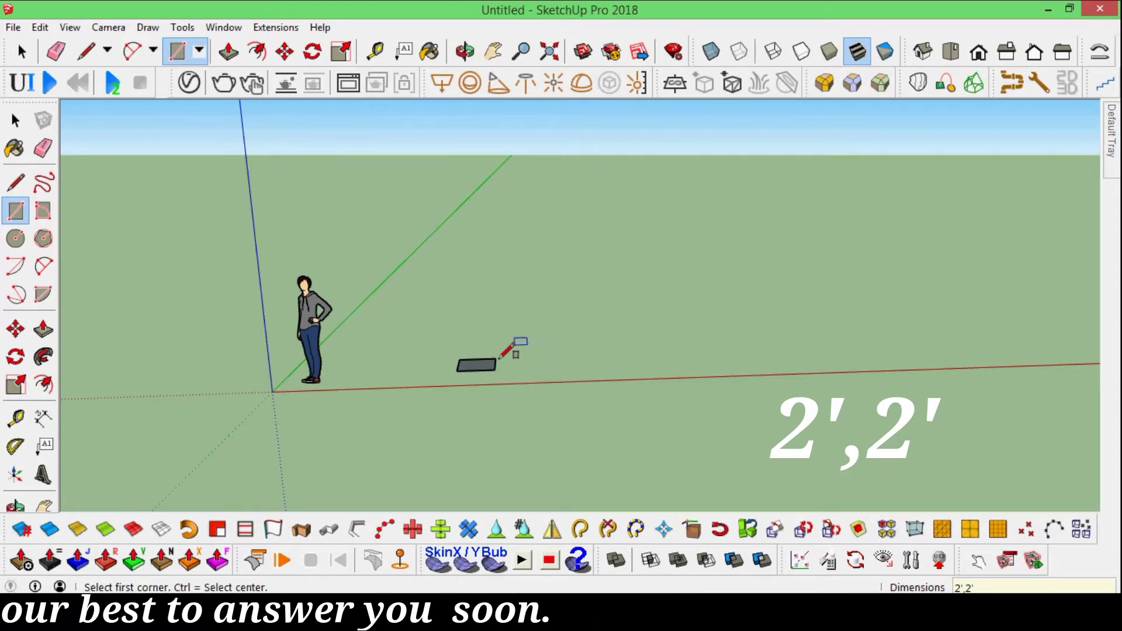
{"action": "scroll", "coordinate": [529, 368], "scroll_direction": "up", "scroll_amount": 2}
{"action": "scroll", "coordinate": [543, 369], "scroll_direction": "up", "scroll_amount": 2}
{"action": "middle_click_drag", "start_coordinate": [553, 363], "coordinate": [446, 458]}
{"action": "scroll", "coordinate": [483, 314], "scroll_direction": "up", "scroll_amount": 3}
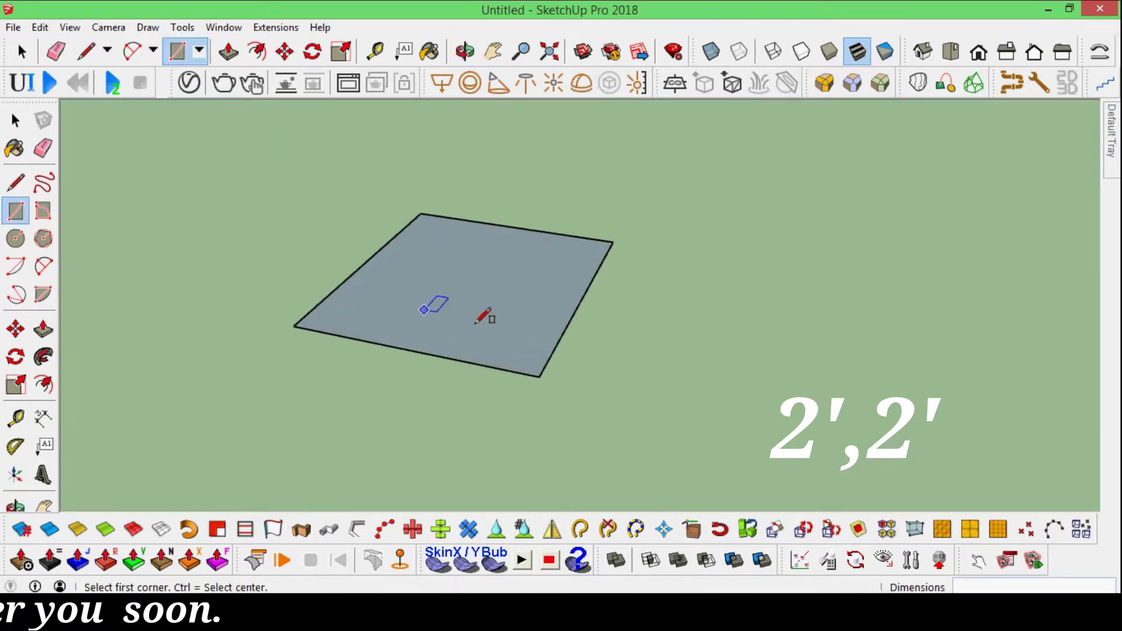
{"action": "middle_click_drag", "start_coordinate": [483, 313], "coordinate": [576, 401]}
{"action": "scroll", "coordinate": [538, 368], "scroll_direction": "down", "scroll_amount": 2}
{"action": "scroll", "coordinate": [538, 368], "scroll_direction": "up", "scroll_amount": 1}
{"action": "scroll", "coordinate": [561, 350], "scroll_direction": "up", "scroll_amount": 2}
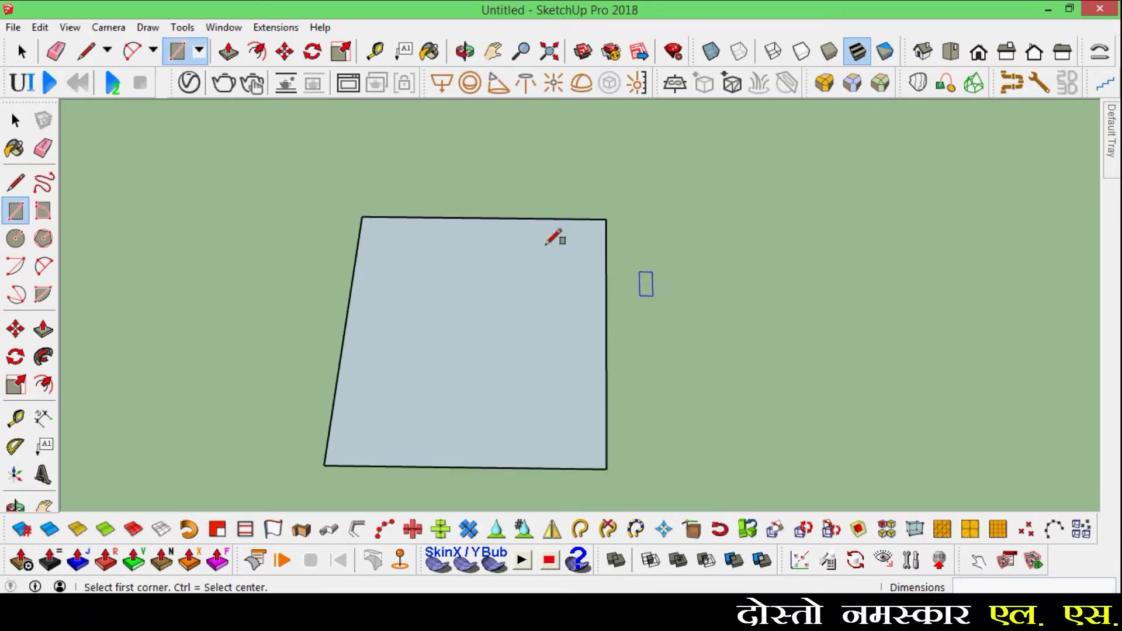
{"action": "key", "text": "t"}
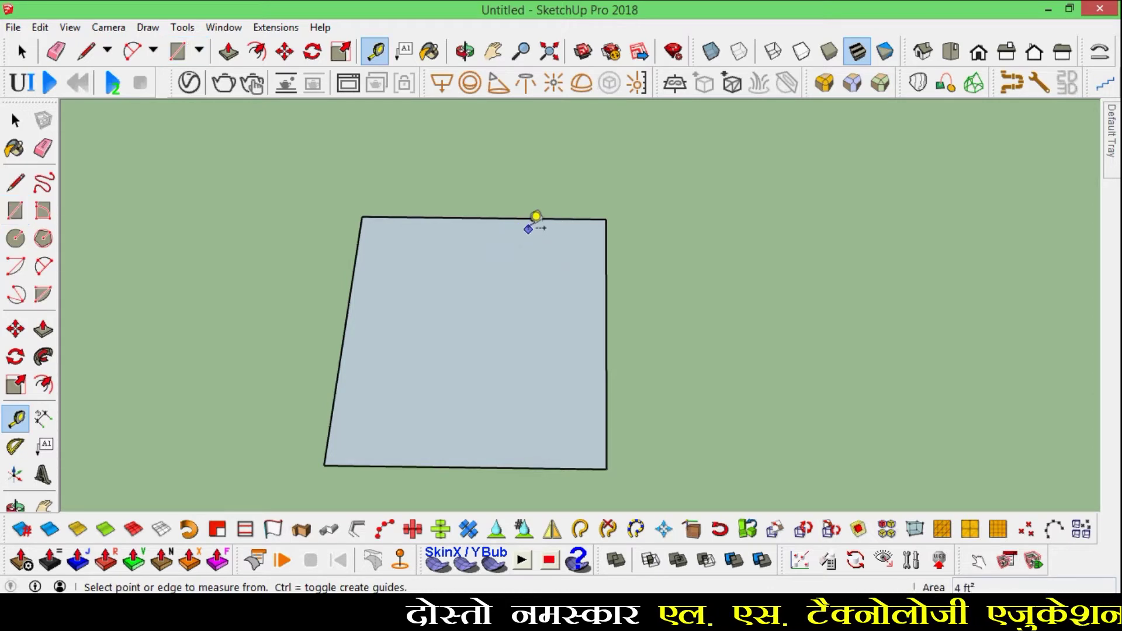
{"action": "left_click", "coordinate": [506, 218]}
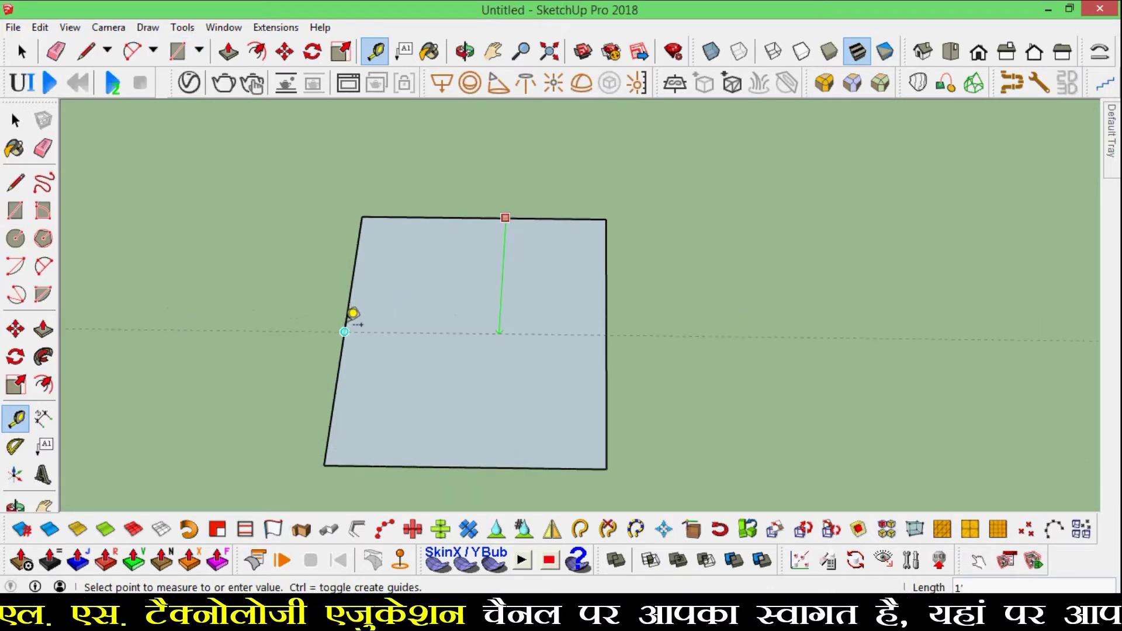
{"action": "key", "text": "space"}
{"action": "key", "text": "t"}
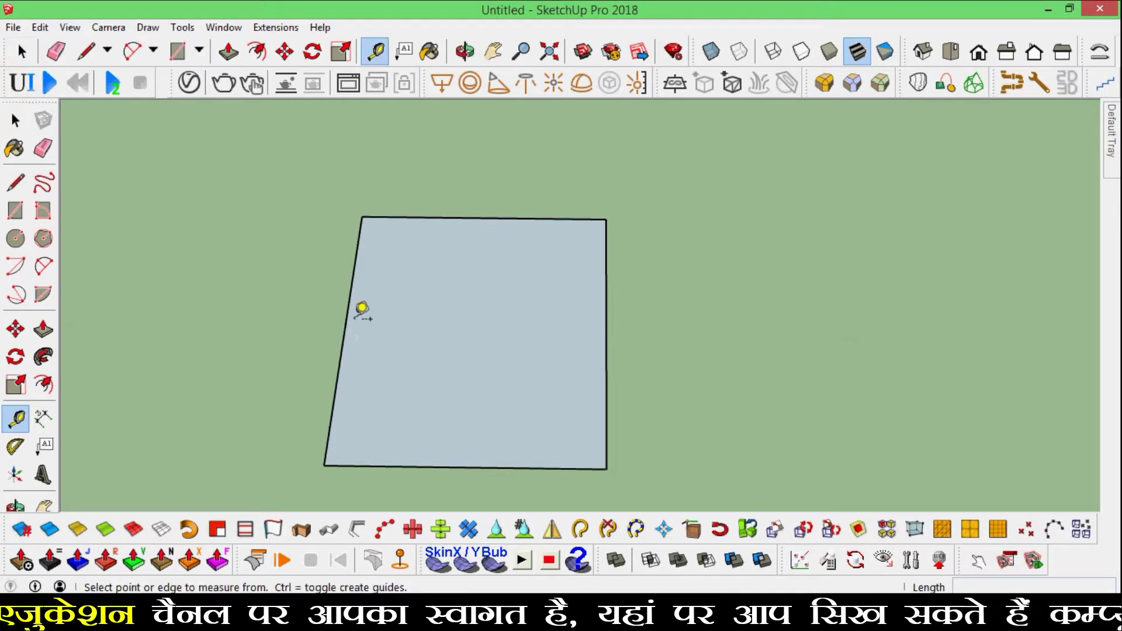
{"action": "left_click", "coordinate": [345, 332]}
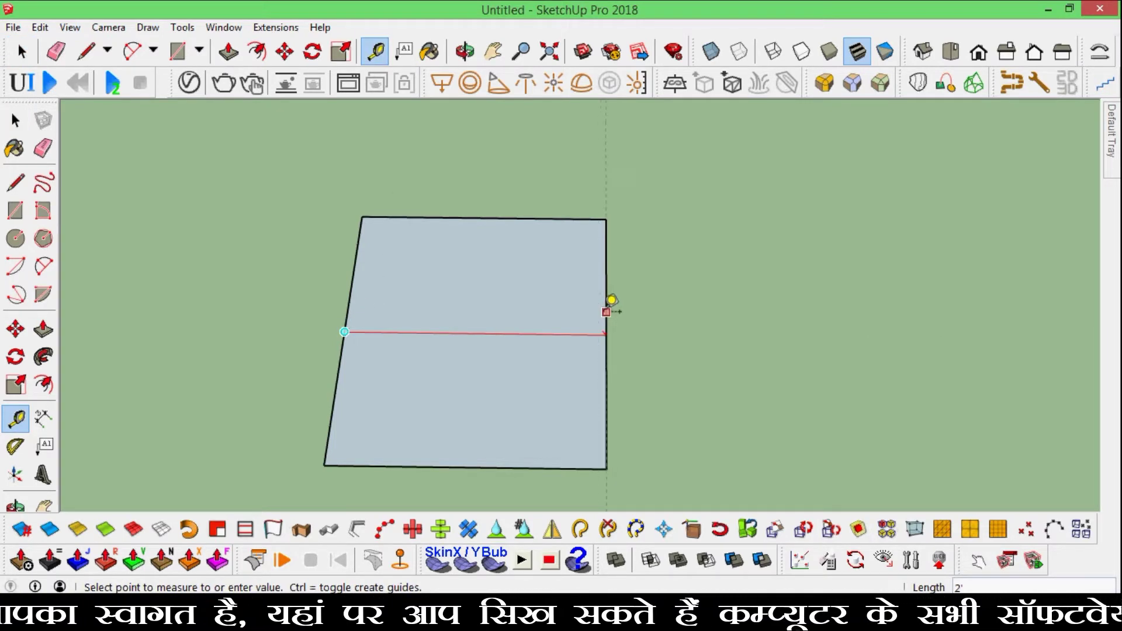
{"action": "left_click", "coordinate": [606, 310]}
{"action": "mouse_move", "coordinate": [689, 381]}
{"action": "middle_mouse_down"}
{"action": "mouse_move", "coordinate": [626, 300]}
{"action": "mouse_move", "coordinate": [608, 421]}
{"action": "mouse_move", "coordinate": [600, 414]}
{"action": "mouse_move", "coordinate": [573, 328]}
{"action": "mouse_move", "coordinate": [538, 317]}
{"action": "mouse_move", "coordinate": [540, 291]}
{"action": "mouse_move", "coordinate": [607, 352]}
{"action": "mouse_move", "coordinate": [556, 318]}
{"action": "mouse_move", "coordinate": [561, 233]}
{"action": "middle_mouse_up"}
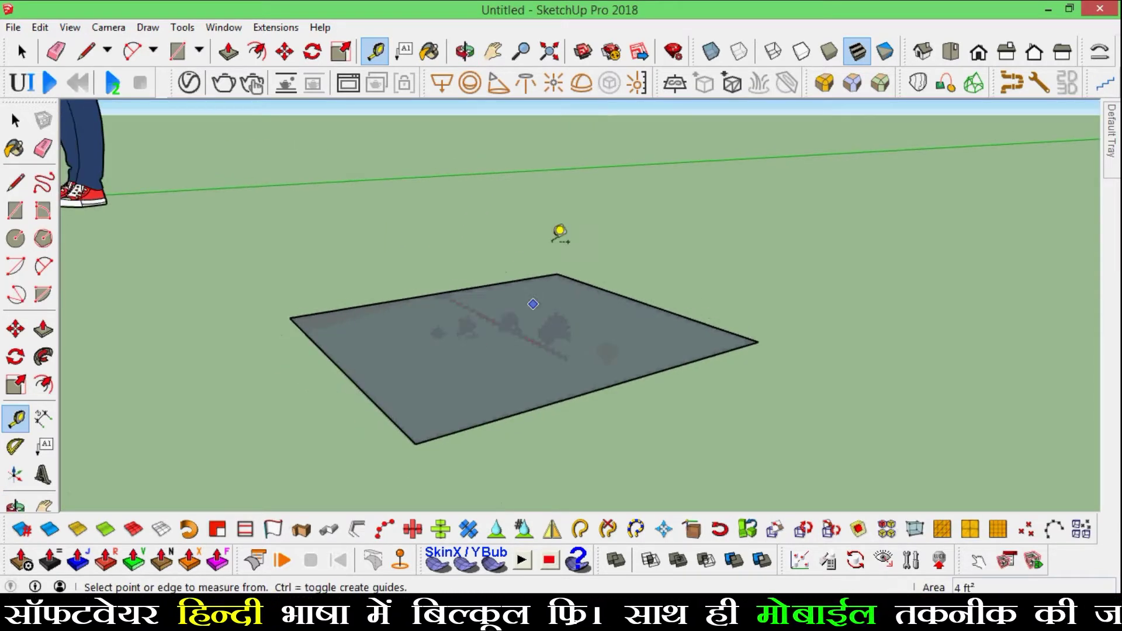
{"action": "key", "text": "space"}
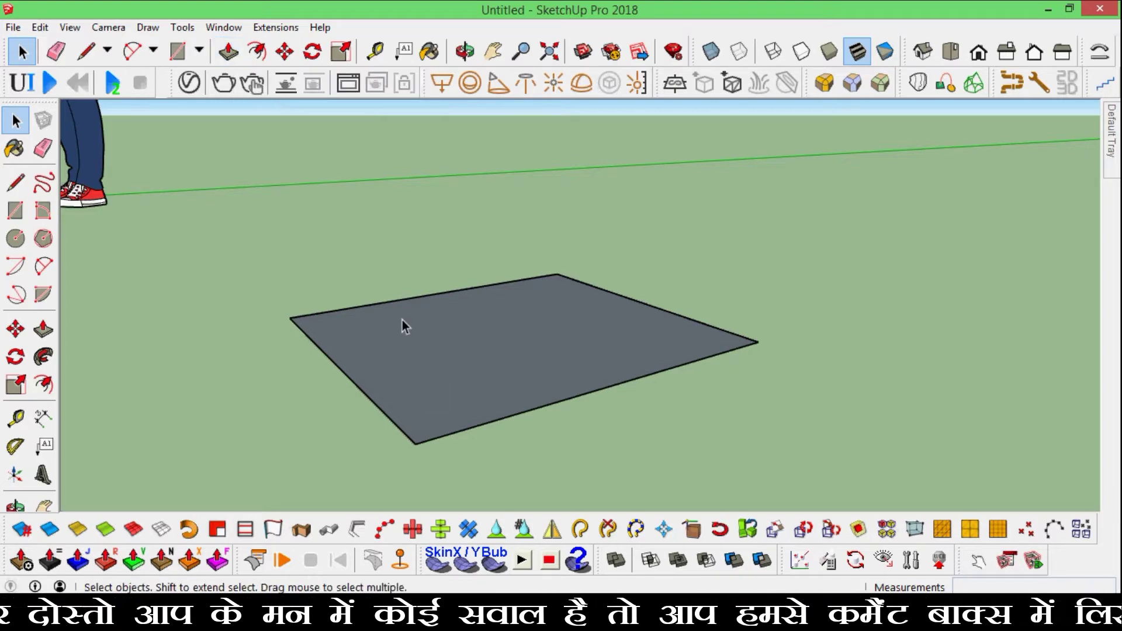
Step: Push/Pull the 2' square face up into a solid box 6" tall
{"action": "key", "text": "p"}
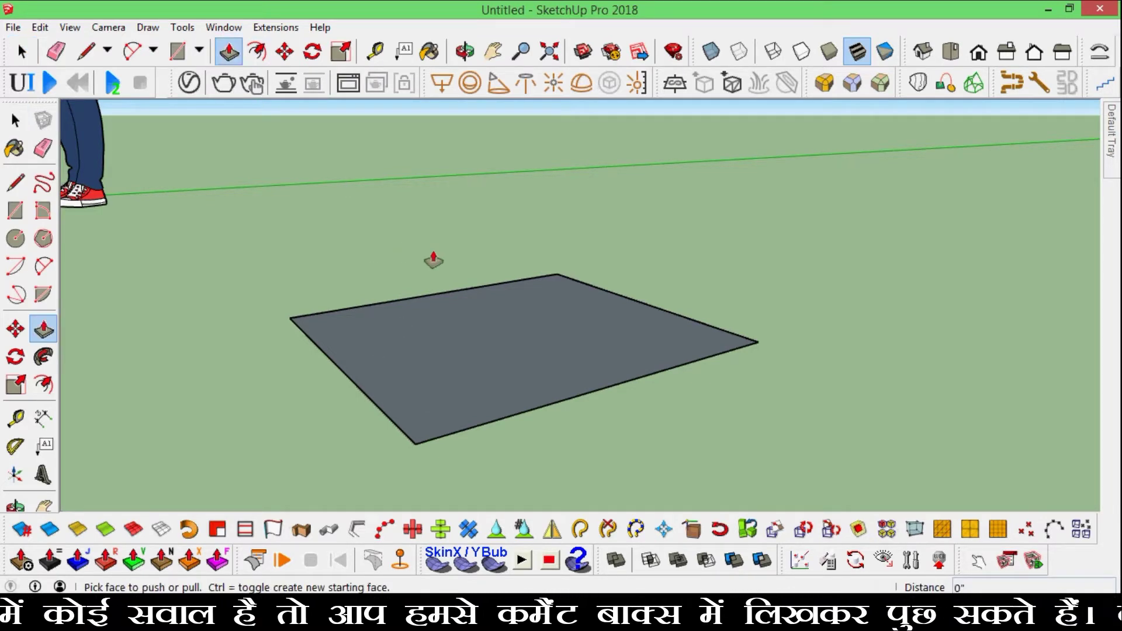
{"action": "left_click", "coordinate": [486, 374]}
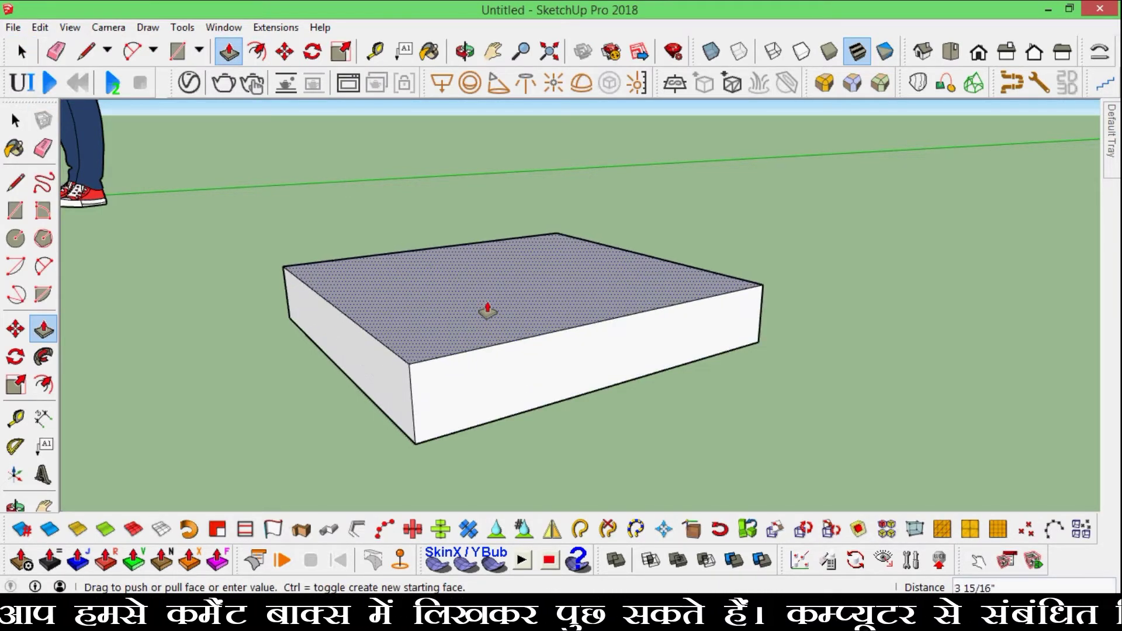
{"action": "left_click", "coordinate": [491, 312]}
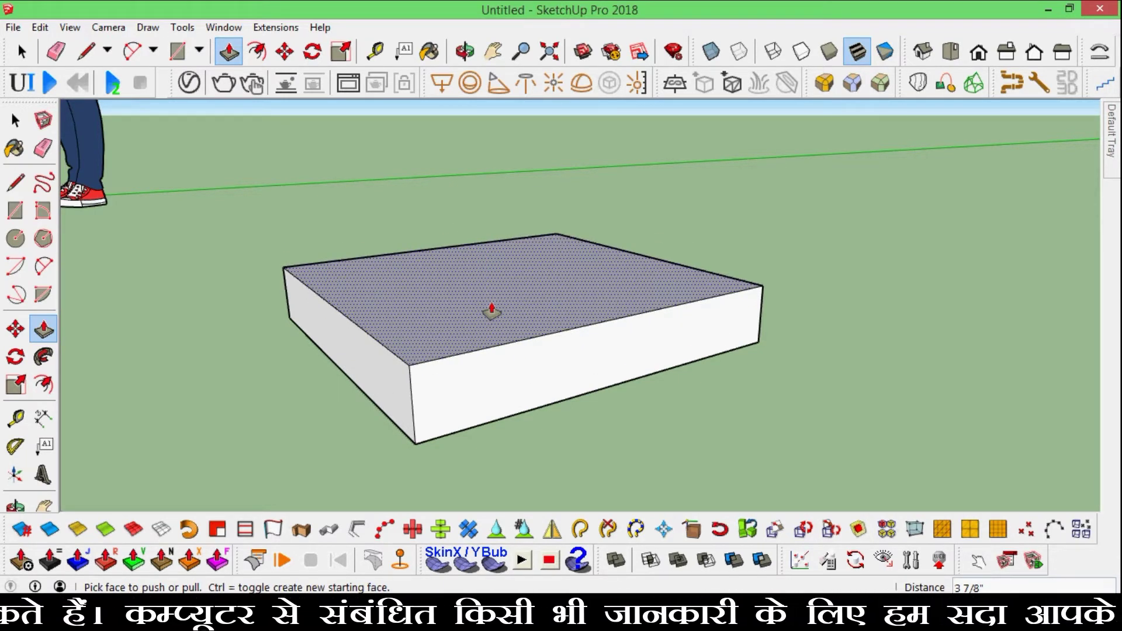
{"action": "left_click", "coordinate": [491, 312]}
{"action": "mouse_move", "coordinate": [555, 275]}
{"action": "middle_mouse_down"}
{"action": "mouse_move", "coordinate": [526, 308]}
{"action": "mouse_move", "coordinate": [727, 321]}
{"action": "mouse_move", "coordinate": [566, 298]}
{"action": "middle_mouse_up"}
{"action": "mouse_move", "coordinate": [624, 352]}
{"action": "middle_mouse_down"}
{"action": "mouse_move", "coordinate": [561, 268]}
{"action": "mouse_move", "coordinate": [602, 305]}
{"action": "mouse_move", "coordinate": [511, 296]}
{"action": "mouse_move", "coordinate": [522, 291]}
{"action": "mouse_move", "coordinate": [507, 320]}
{"action": "middle_mouse_up"}
{"action": "scroll", "coordinate": [468, 243], "scroll_direction": "up", "scroll_amount": 2}
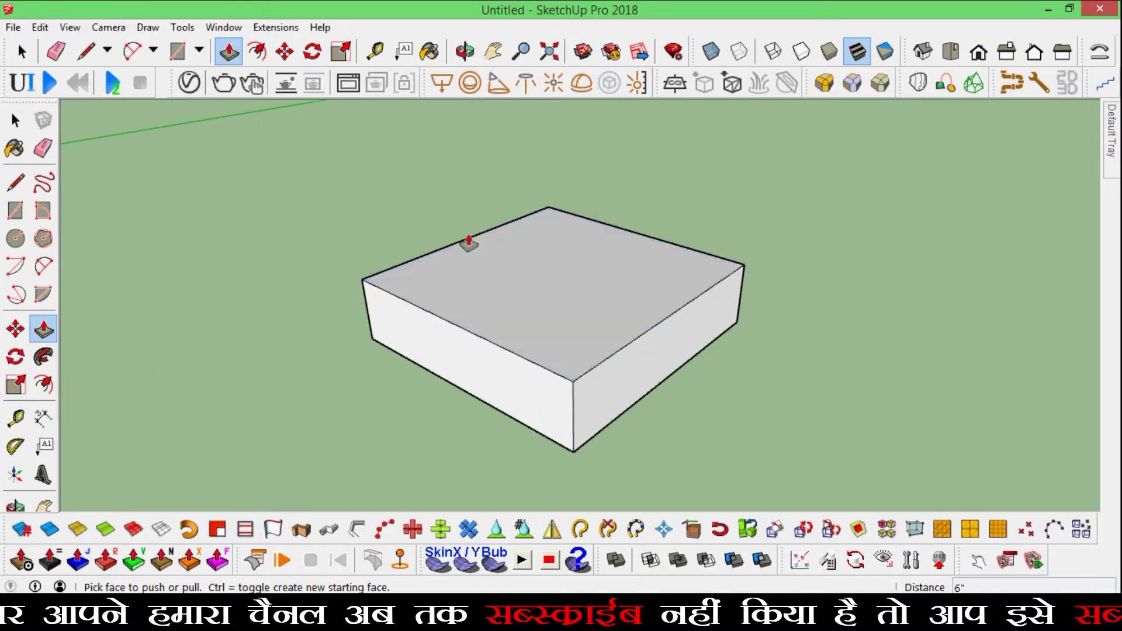
{"action": "middle_click_drag", "start_coordinate": [468, 243], "coordinate": [573, 316]}
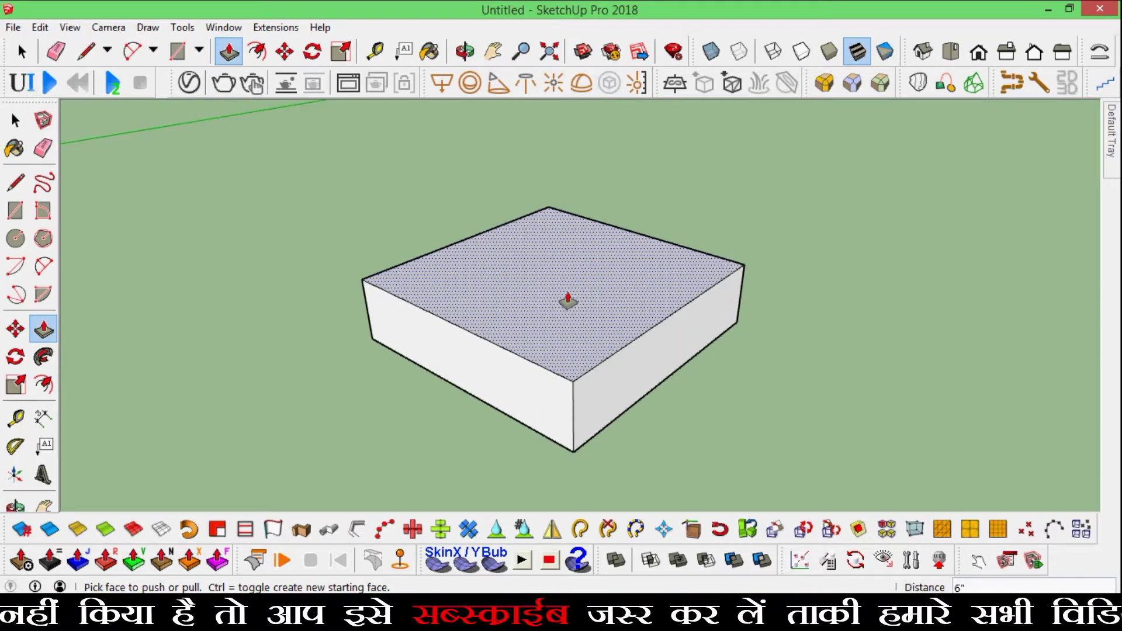
Step: Draw a rectangle on the box top, then undo it
{"action": "left_click", "coordinate": [177, 51]}
{"action": "left_click", "coordinate": [453, 277]}
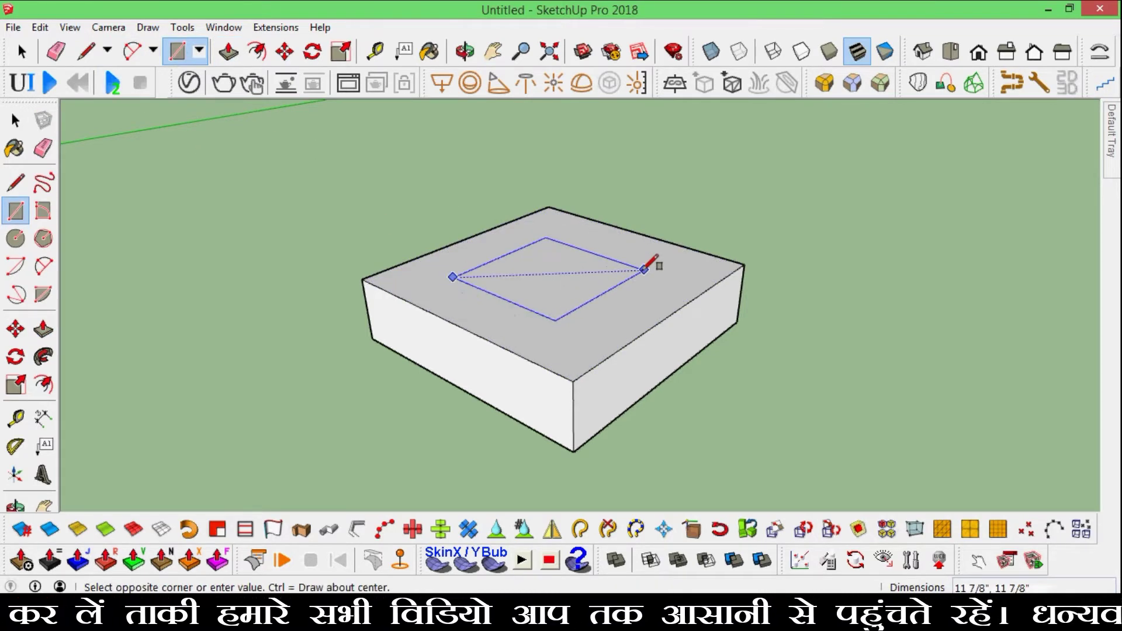
{"action": "left_click", "coordinate": [649, 270]}
{"action": "mouse_move", "coordinate": [689, 401]}
{"action": "middle_mouse_down"}
{"action": "mouse_move", "coordinate": [519, 411]}
{"action": "mouse_move", "coordinate": [664, 380]}
{"action": "mouse_move", "coordinate": [594, 375]}
{"action": "mouse_move", "coordinate": [614, 409]}
{"action": "middle_mouse_up"}
{"action": "key", "text": "ctrl"}
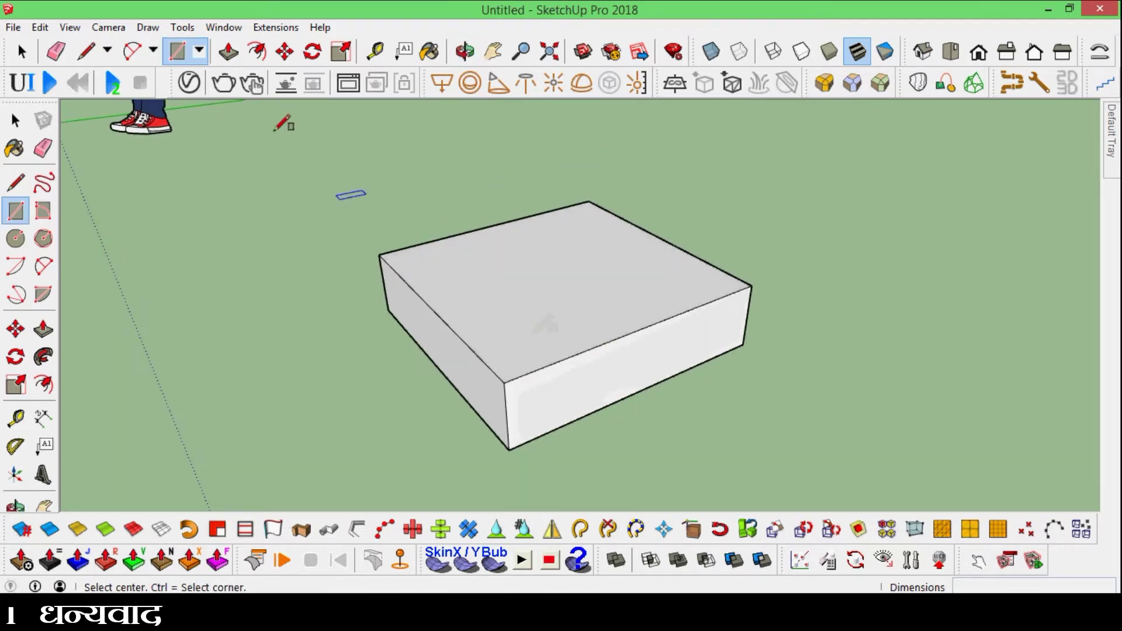
Step: Offset the top face's edges 6 inward to form an inset square
{"action": "left_click", "coordinate": [260, 56]}
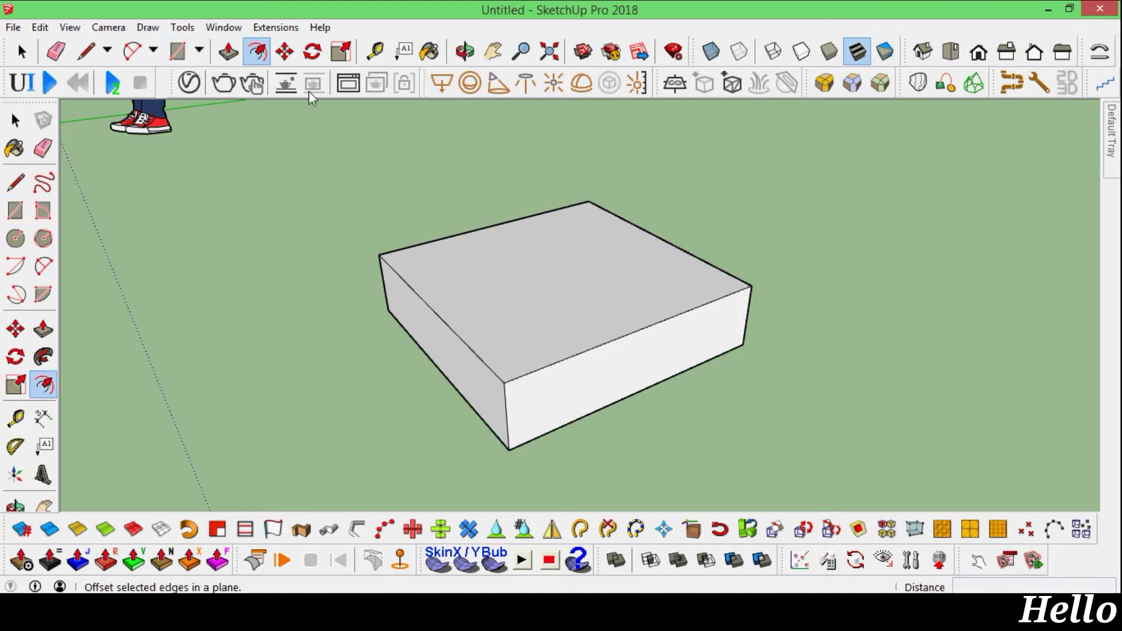
{"action": "left_click", "coordinate": [431, 308]}
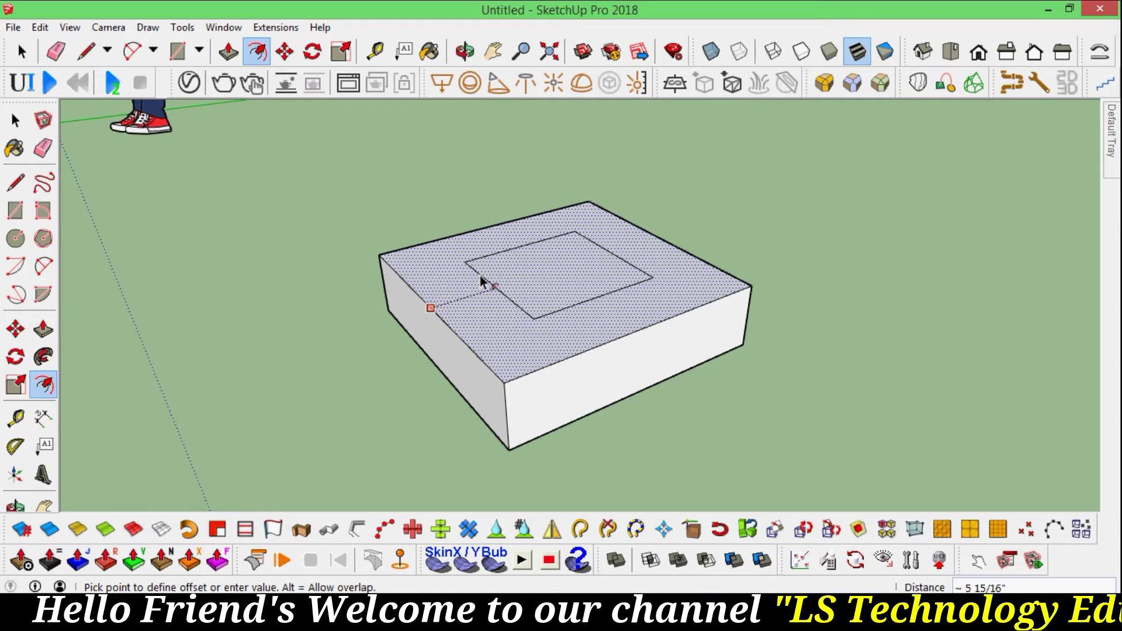
{"action": "left_click", "coordinate": [481, 280]}
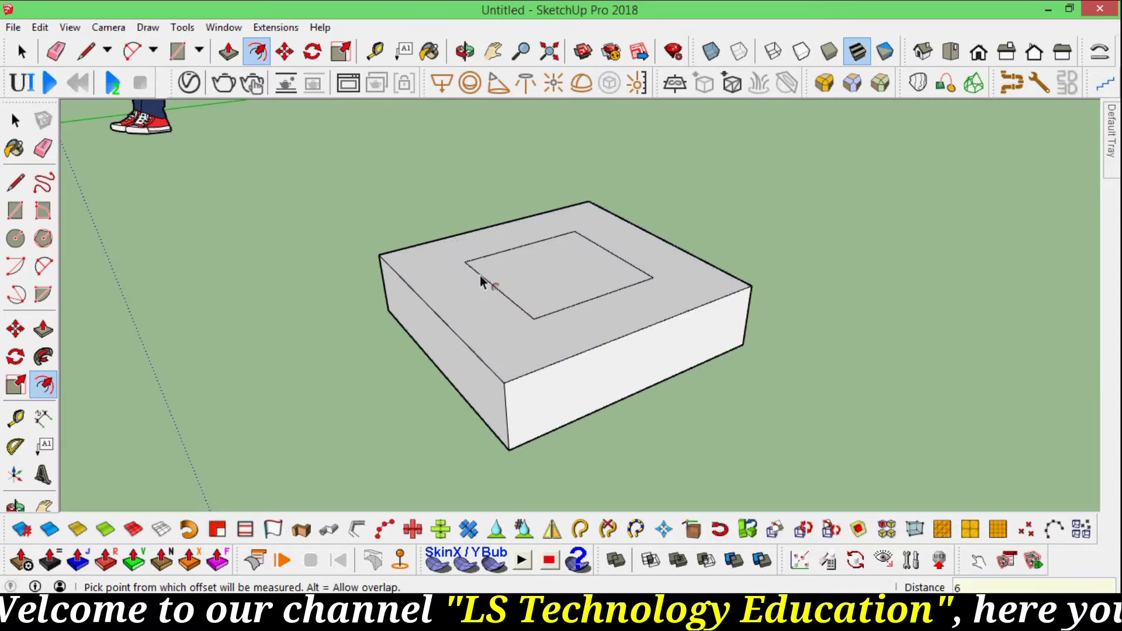
{"action": "middle_click_drag", "start_coordinate": [601, 429], "coordinate": [751, 401]}
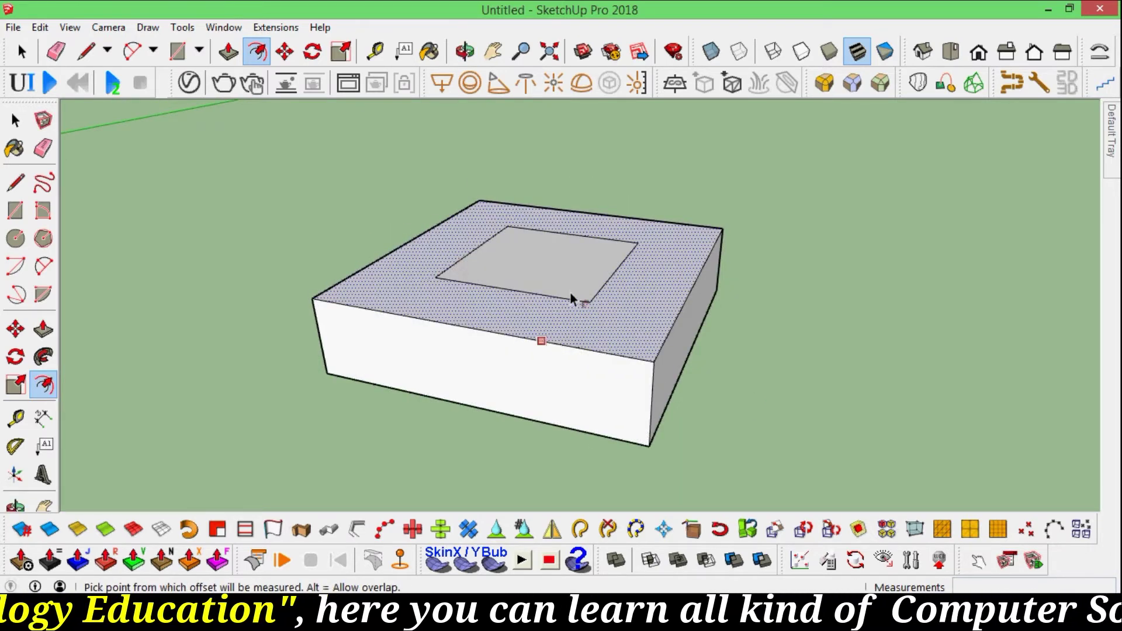
Step: Undo a first pull of the inner square and move its face back onto the box top
{"action": "key", "text": "p"}
{"action": "mouse_move", "coordinate": [555, 275]}
{"action": "left_mouse_down"}
{"action": "mouse_move", "coordinate": [549, 111]}
{"action": "mouse_move", "coordinate": [567, 285]}
{"action": "left_mouse_up"}
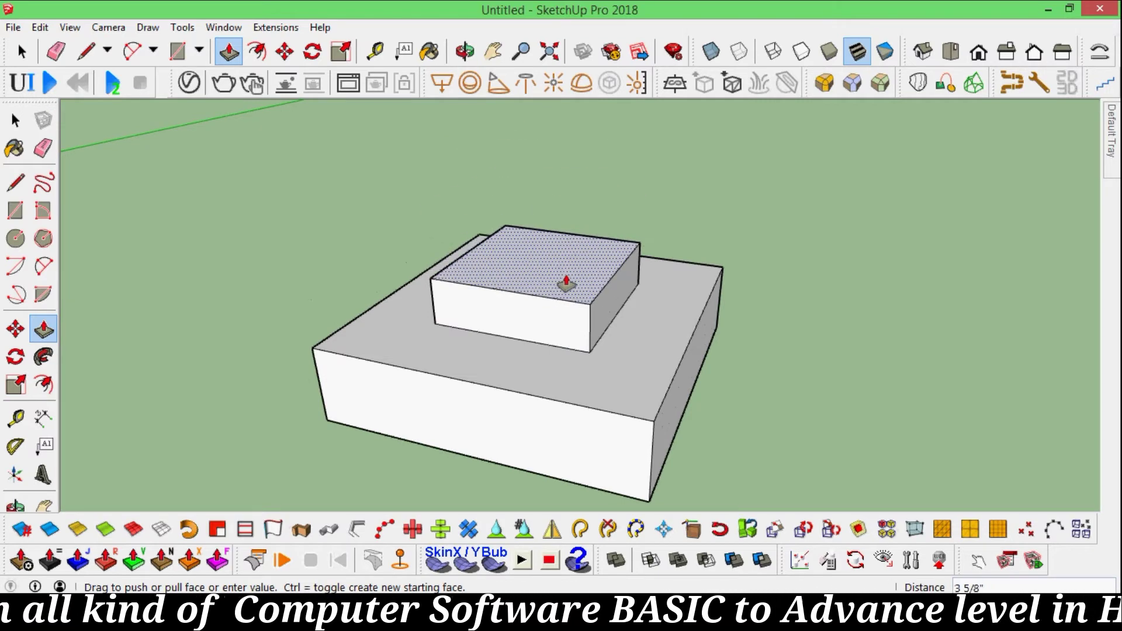
{"action": "key", "text": "Escape"}
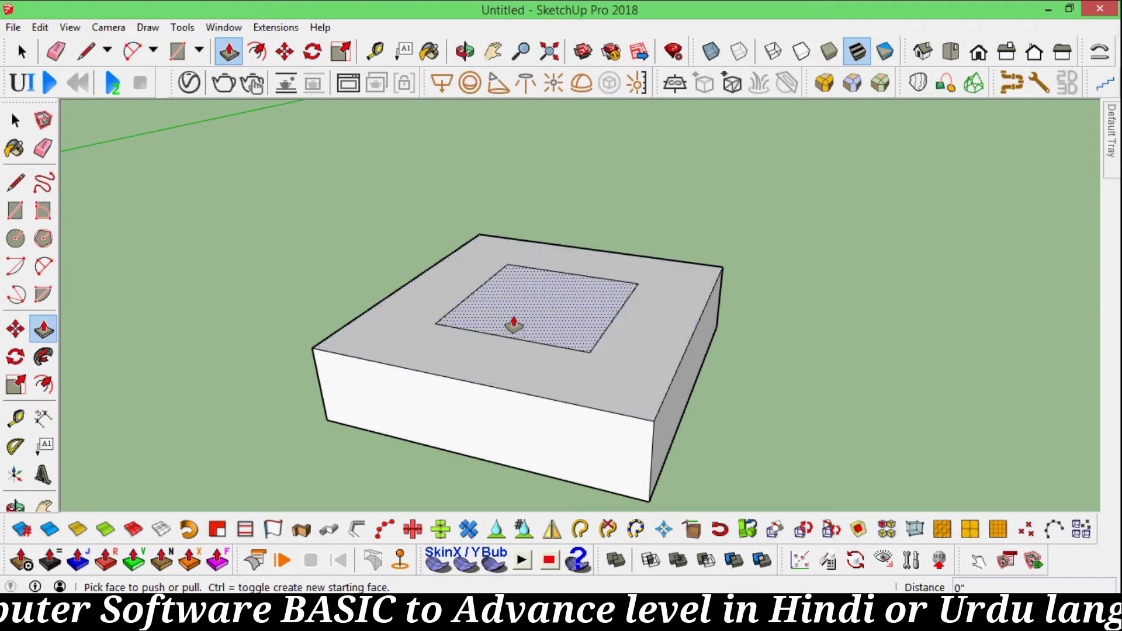
{"action": "key", "text": "space"}
{"action": "left_click", "coordinate": [524, 299]}
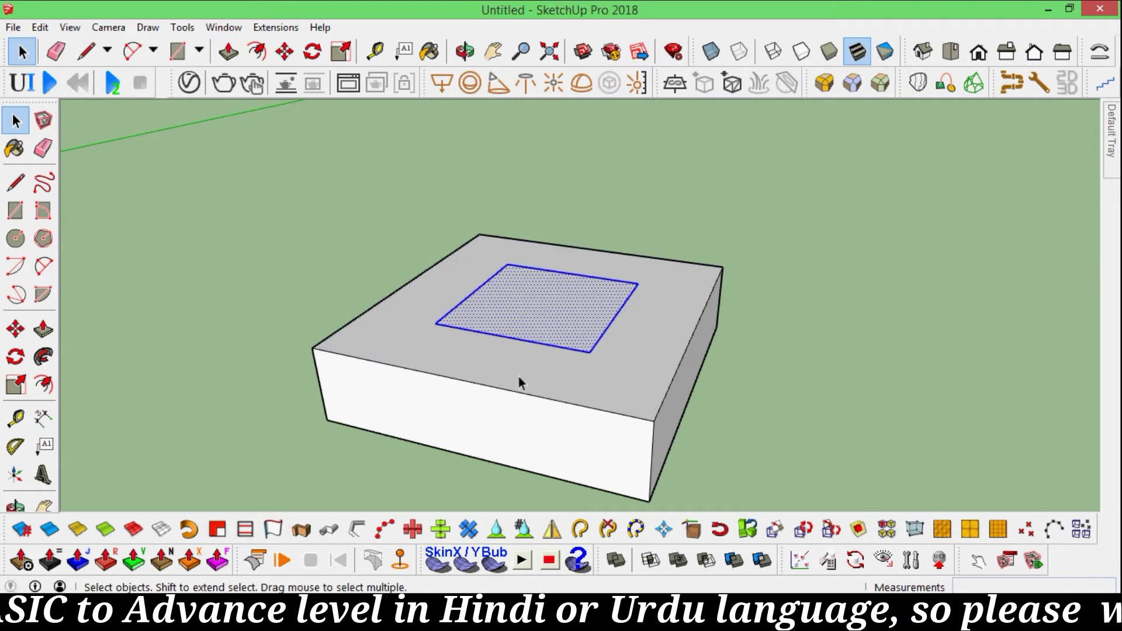
{"action": "key", "text": "m"}
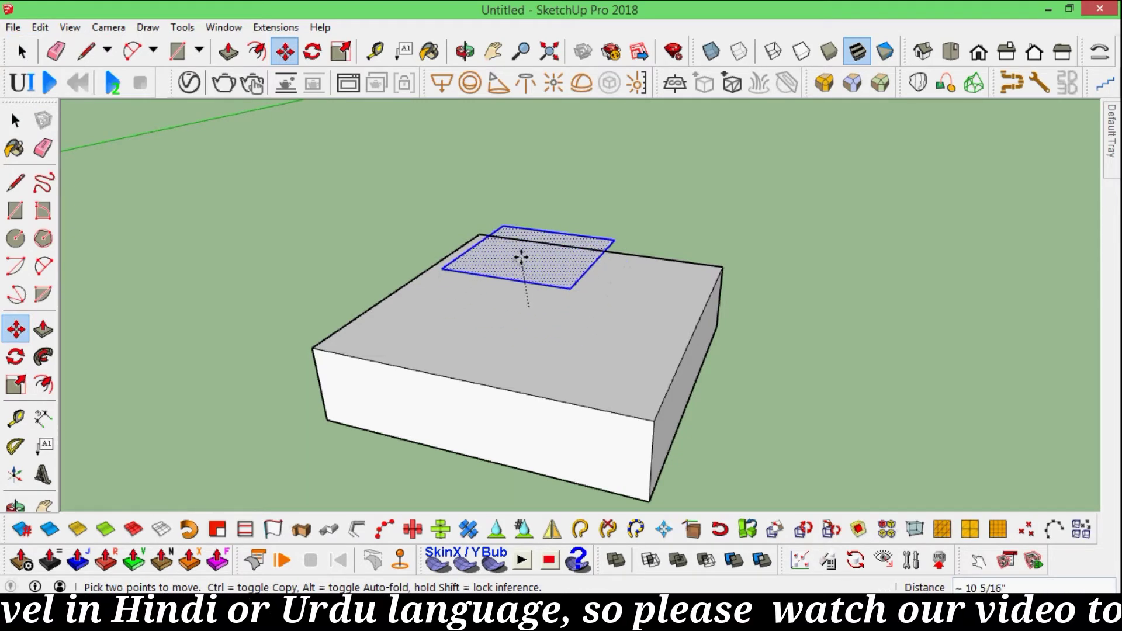
{"action": "left_click", "coordinate": [526, 356]}
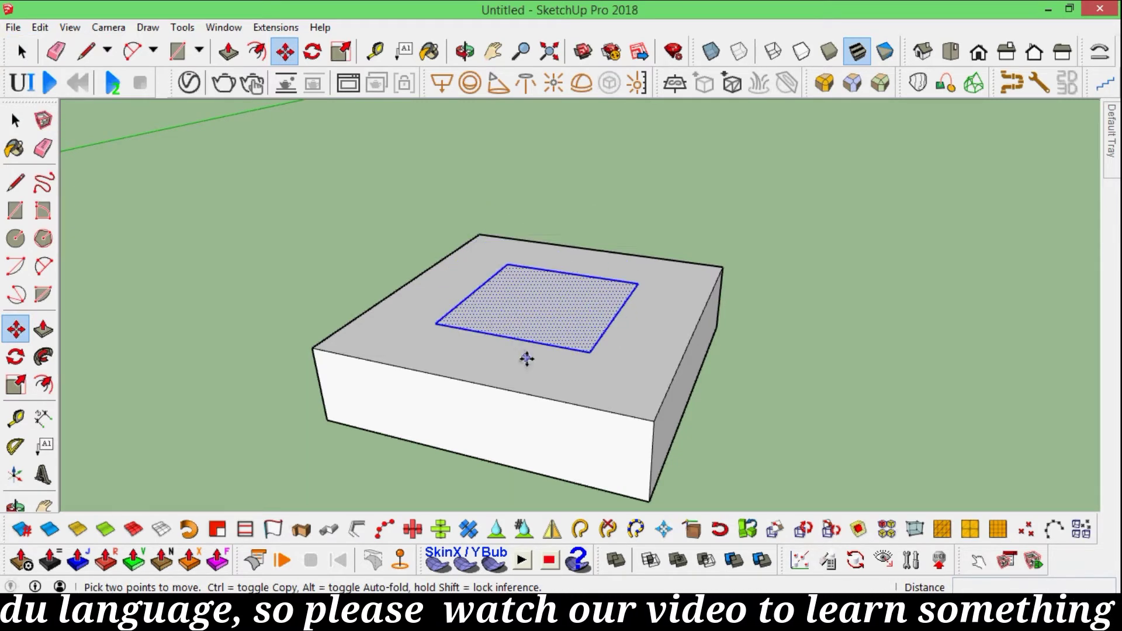
{"action": "middle_click_drag", "start_coordinate": [630, 363], "coordinate": [626, 366]}
{"action": "key", "text": "space"}
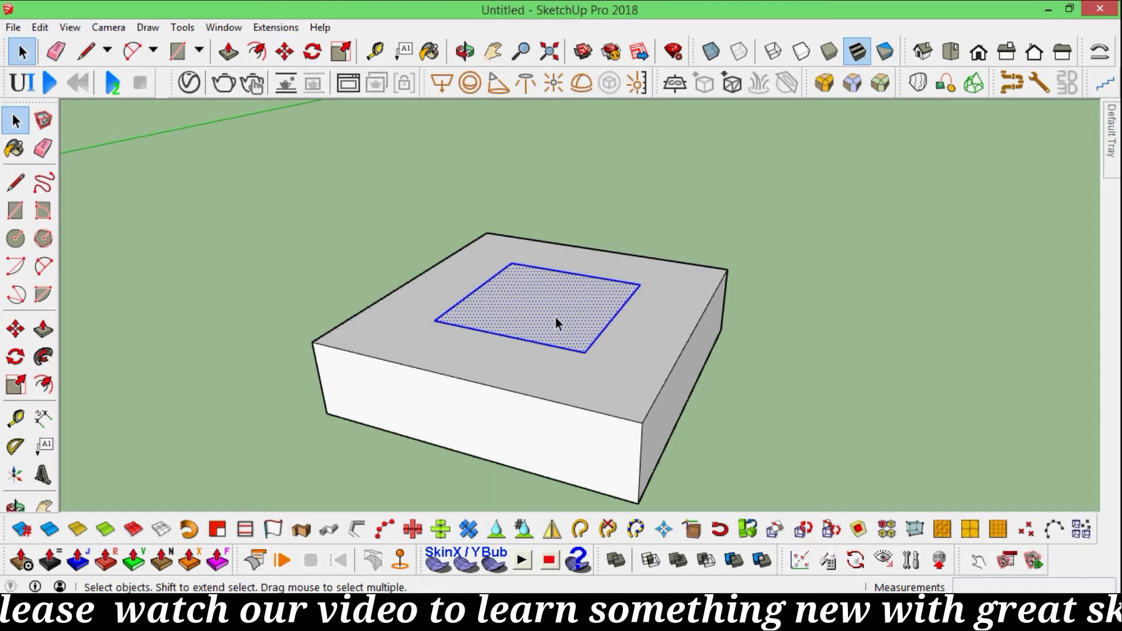
Step: Pull the inset square up into a block about 1' 1 3/16" tall
{"action": "key", "text": "p"}
{"action": "left_click", "coordinate": [555, 321]}
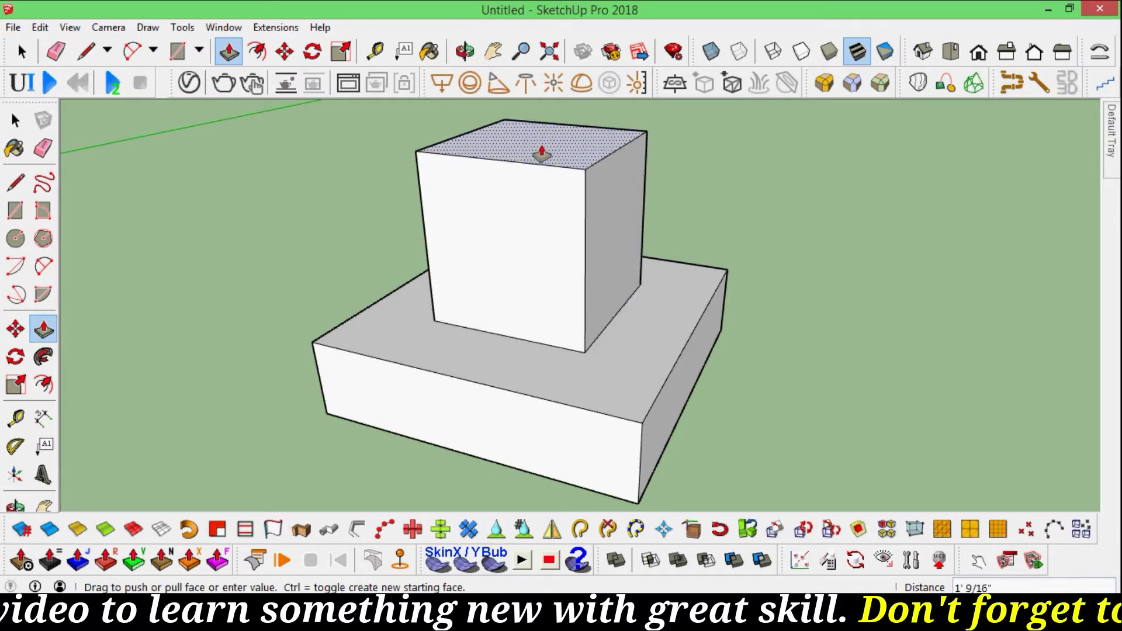
{"action": "left_click", "coordinate": [542, 153]}
{"action": "mouse_move", "coordinate": [609, 414]}
{"action": "middle_mouse_down"}
{"action": "mouse_move", "coordinate": [588, 300]}
{"action": "mouse_move", "coordinate": [578, 345]}
{"action": "mouse_move", "coordinate": [596, 218]}
{"action": "mouse_move", "coordinate": [621, 251]}
{"action": "mouse_move", "coordinate": [561, 261]}
{"action": "middle_mouse_up"}
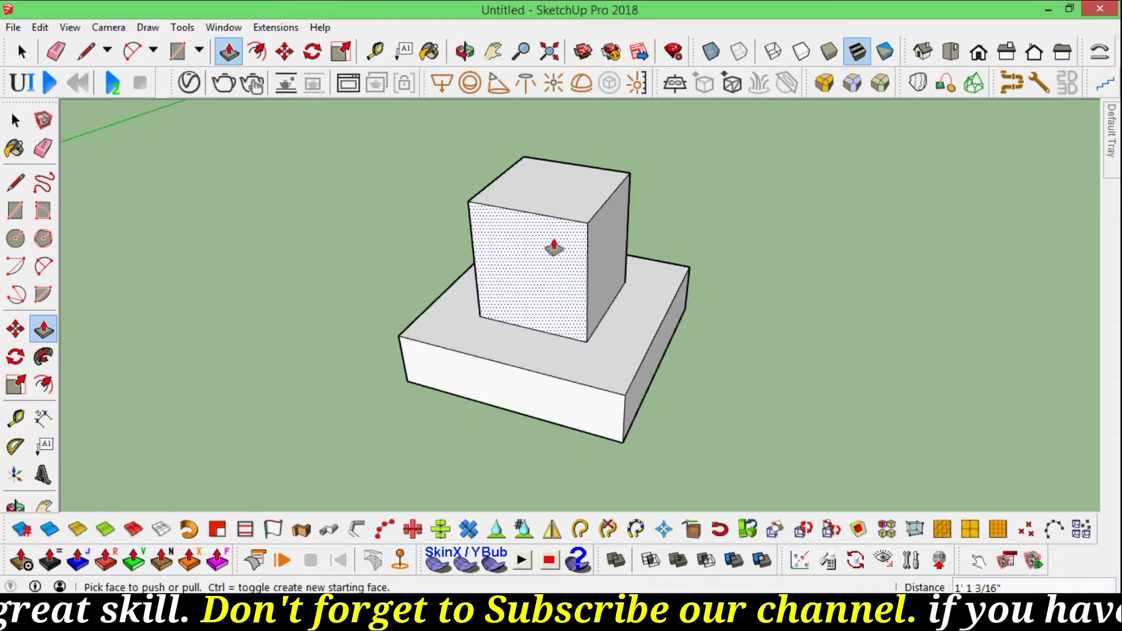
{"action": "key", "text": "space"}
Step: Scale the tall block's top face to 0.50 about its centre
{"action": "left_click", "coordinate": [541, 191]}
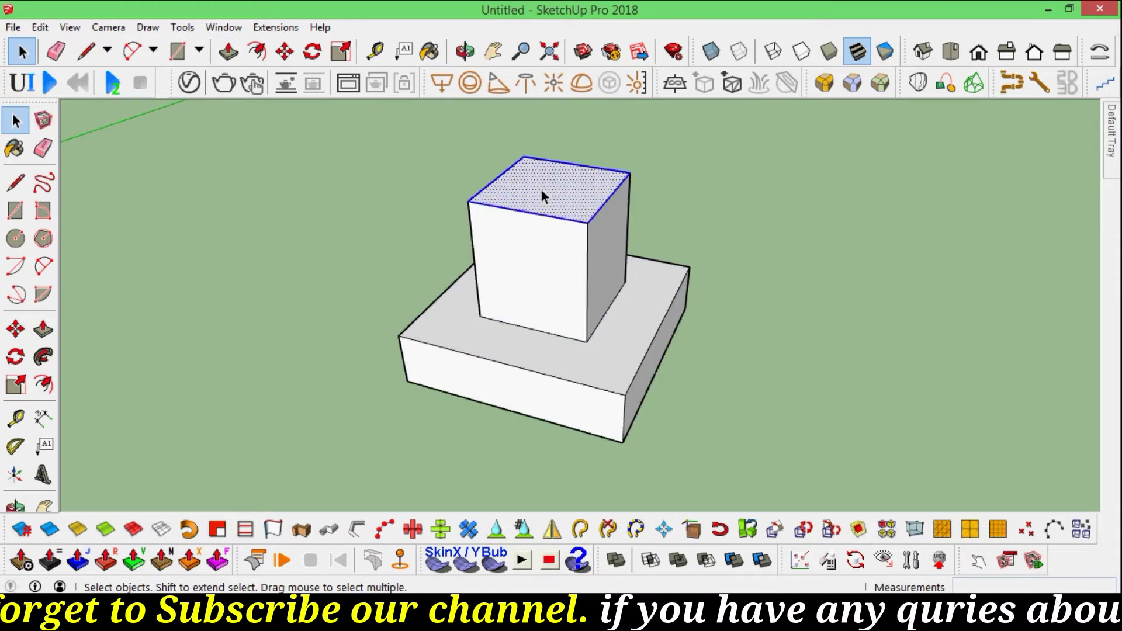
{"action": "key", "text": "s"}
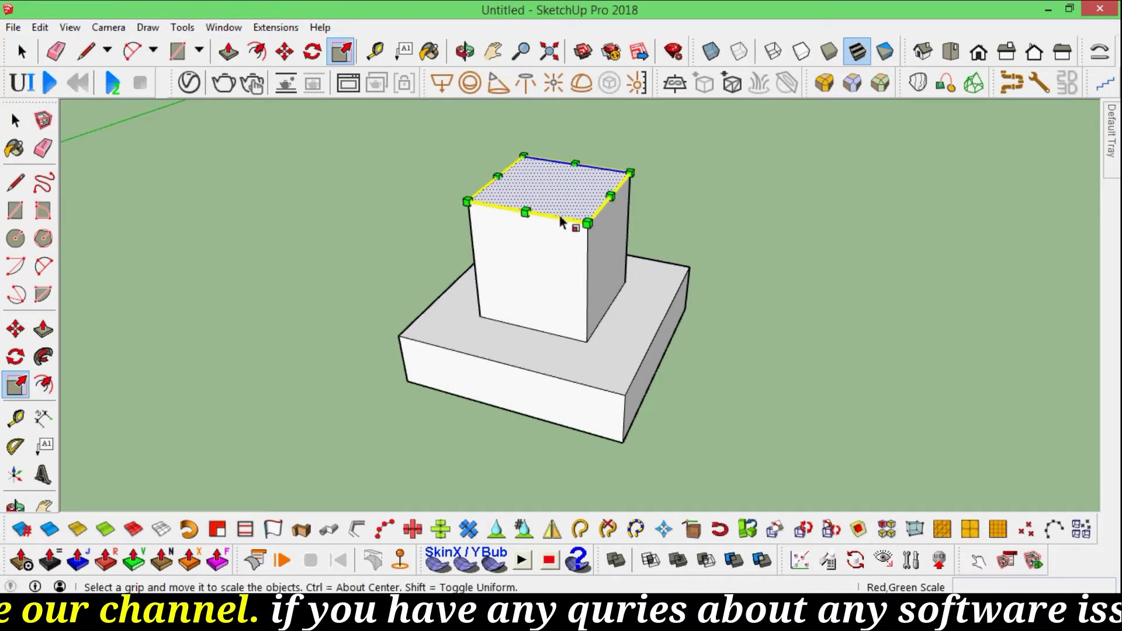
{"action": "left_click_drag", "start_coordinate": [588, 222], "coordinate": [568, 204], "text": "ctrl"}
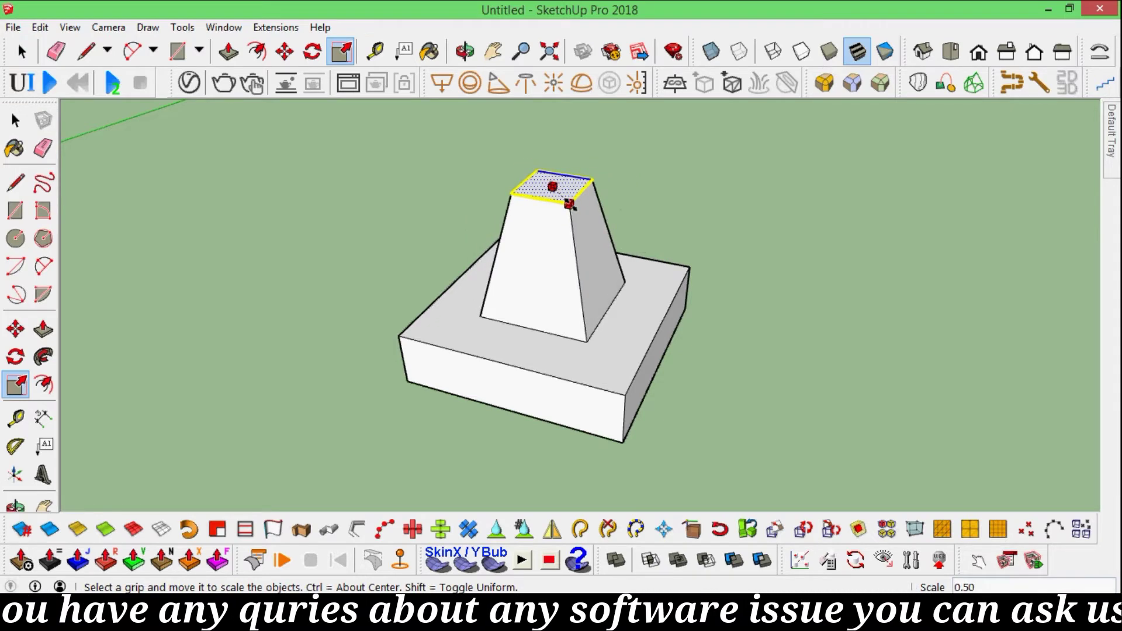
{"action": "key", "text": "space"}
{"action": "left_click", "coordinate": [702, 232]}
Step: Orbit and zoom around the frustum, box-selecting the whole model, then clear the selection
{"action": "mouse_move", "coordinate": [771, 365]}
{"action": "middle_mouse_down"}
{"action": "mouse_move", "coordinate": [687, 279]}
{"action": "mouse_move", "coordinate": [714, 313]}
{"action": "middle_mouse_up"}
{"action": "scroll", "coordinate": [671, 250], "scroll_direction": "up", "scroll_amount": 2}
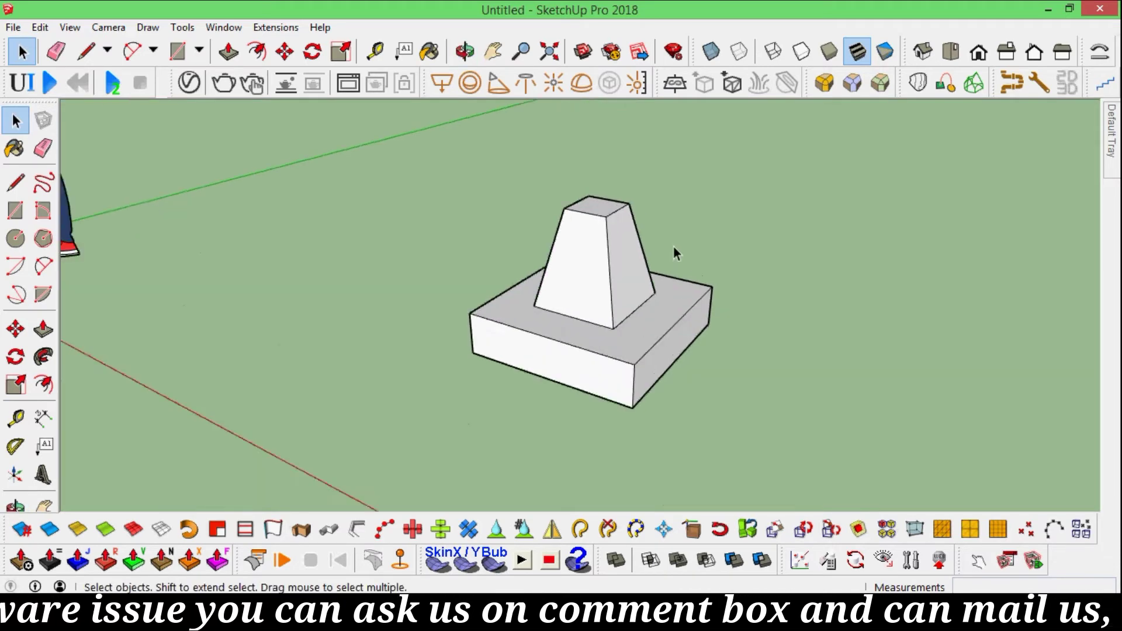
{"action": "middle_click_drag", "start_coordinate": [671, 251], "coordinate": [771, 266]}
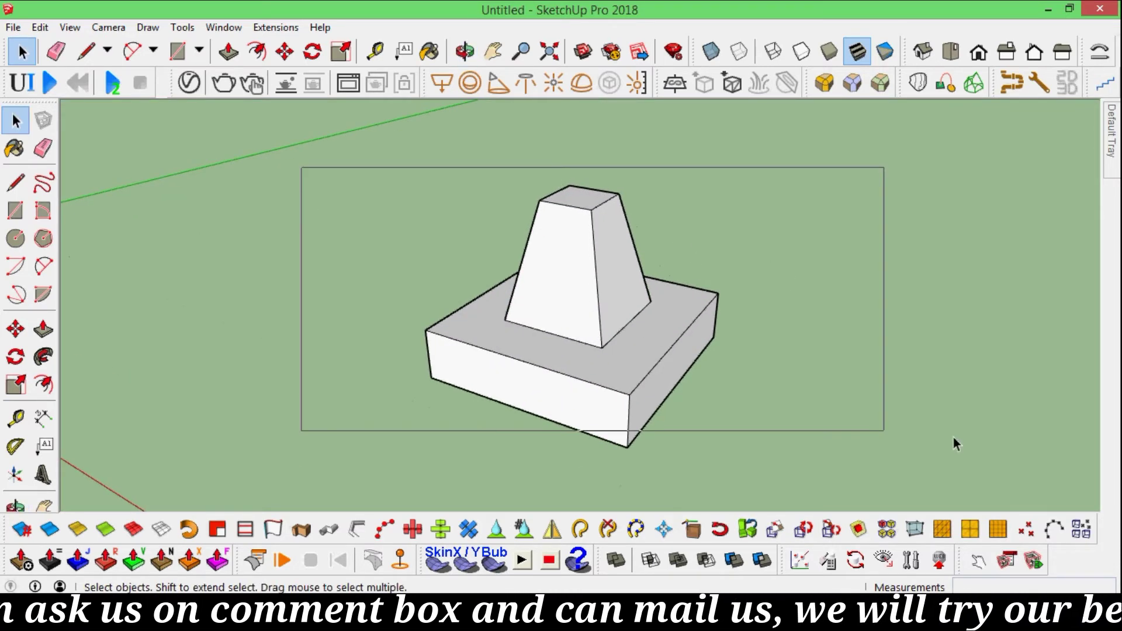
{"action": "left_click_drag", "start_coordinate": [300, 167], "coordinate": [952, 437]}
{"action": "middle_click_drag", "start_coordinate": [779, 389], "coordinate": [455, 272]}
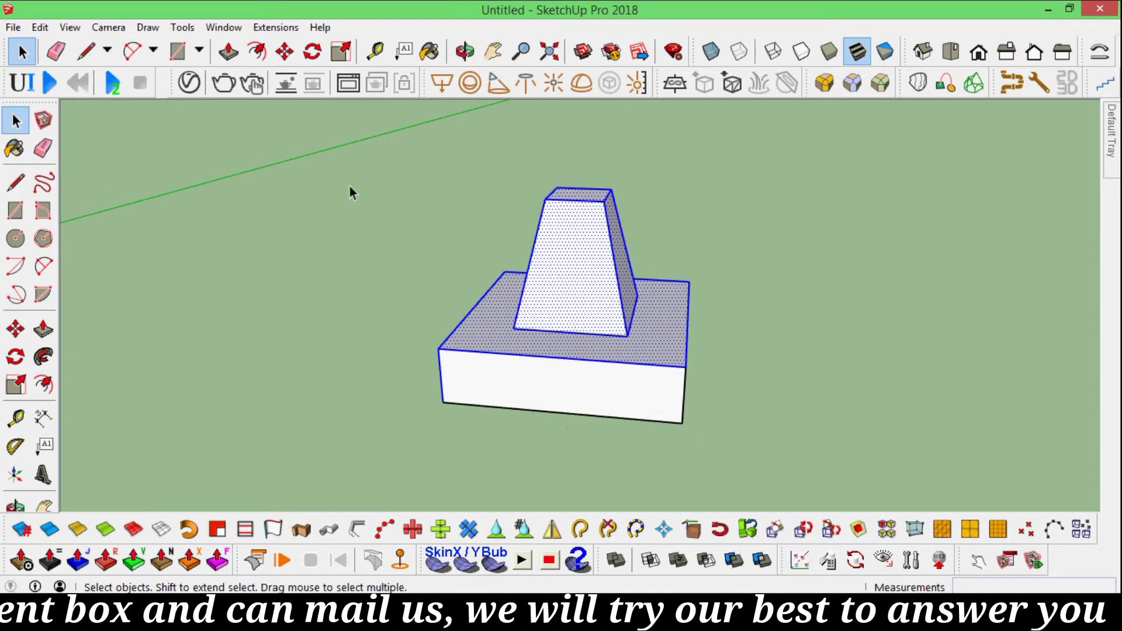
{"action": "left_click_drag", "start_coordinate": [349, 185], "coordinate": [809, 475]}
{"action": "left_click_drag", "start_coordinate": [382, 158], "coordinate": [724, 423]}
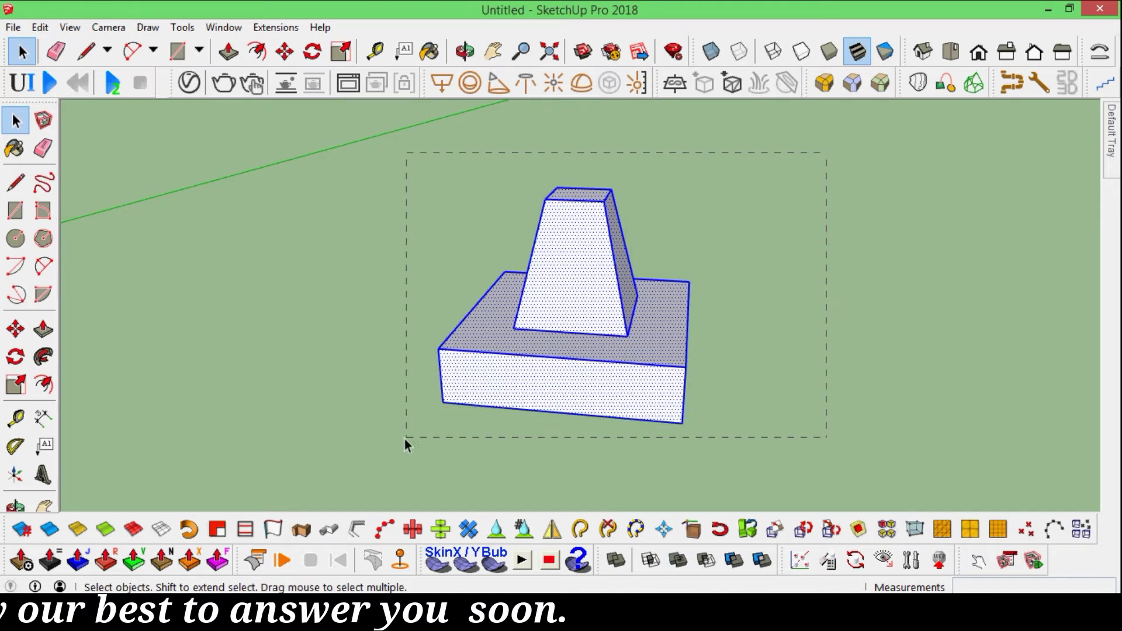
{"action": "left_click_drag", "start_coordinate": [404, 439], "coordinate": [404, 439]}
{"action": "middle_click_drag", "start_coordinate": [770, 386], "coordinate": [549, 388]}
{"action": "left_click", "coordinate": [776, 264]}
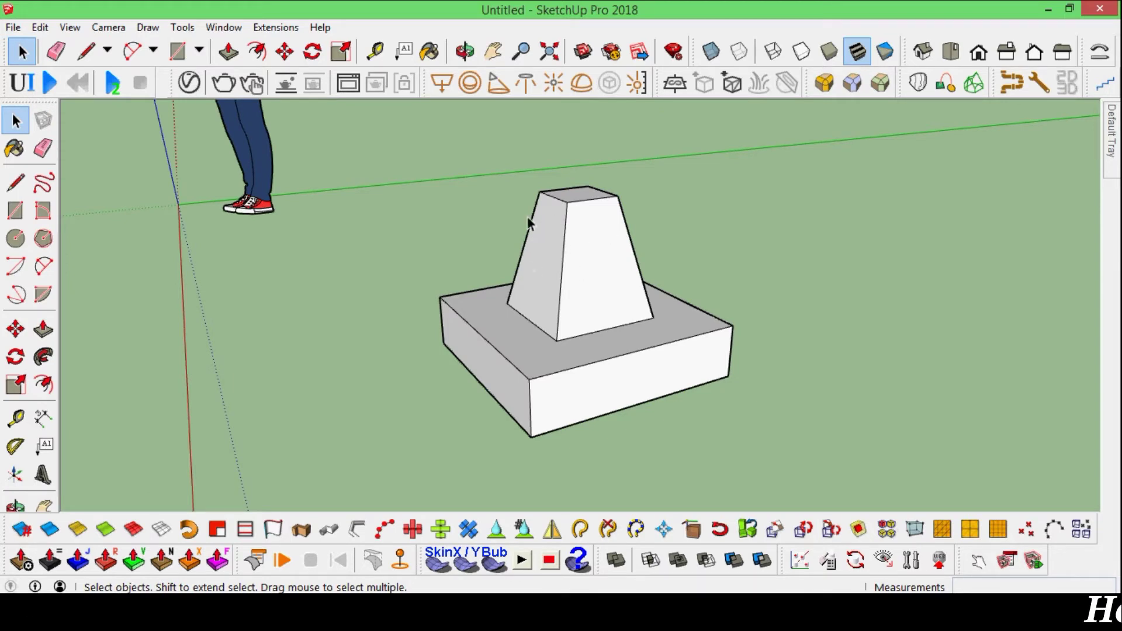
Step: Select the tapered block's front face, orbit around the model, then deselect it
{"action": "left_click", "coordinate": [585, 249]}
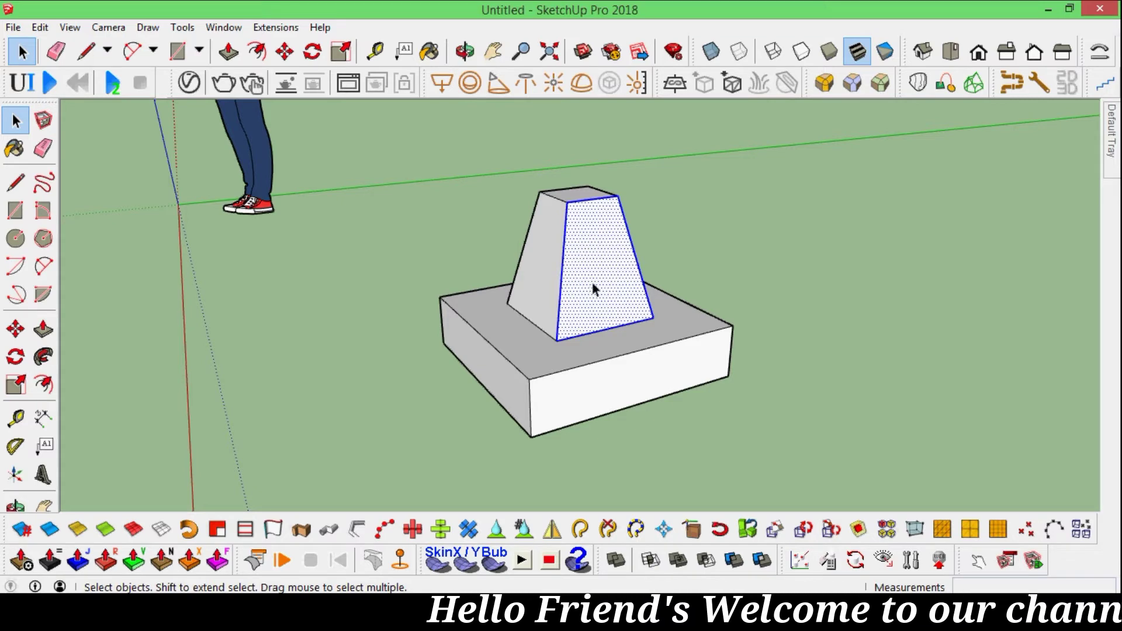
{"action": "mouse_move", "coordinate": [608, 269]}
{"action": "middle_mouse_down"}
{"action": "mouse_move", "coordinate": [776, 245]}
{"action": "mouse_move", "coordinate": [513, 293]}
{"action": "mouse_move", "coordinate": [458, 275]}
{"action": "mouse_move", "coordinate": [558, 185]}
{"action": "middle_mouse_up"}
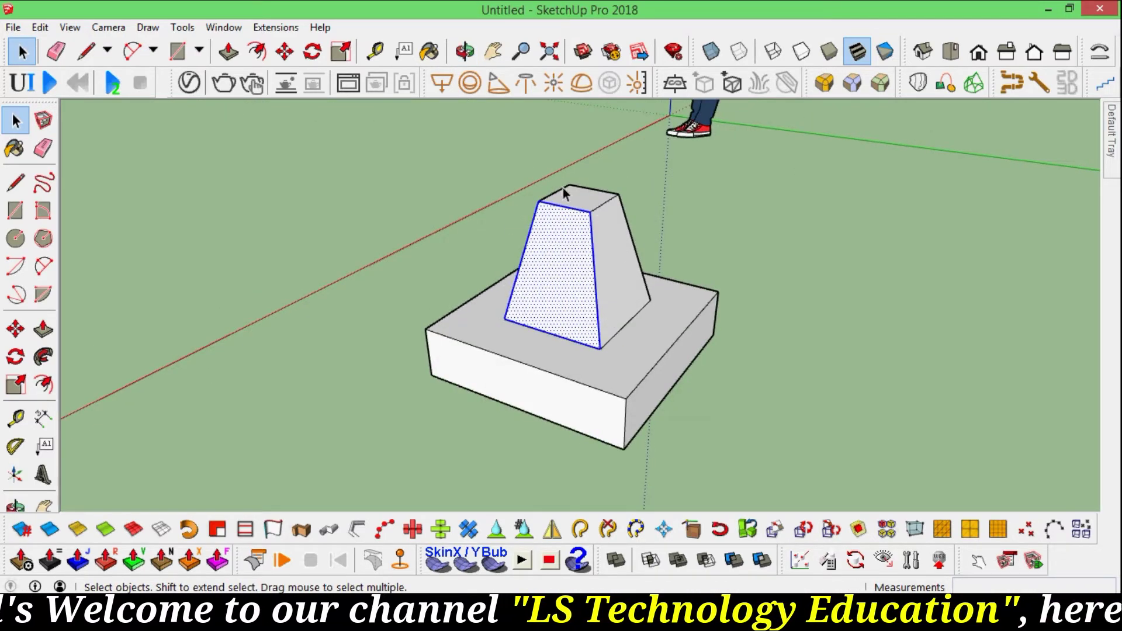
{"action": "middle_click_drag", "start_coordinate": [760, 236], "coordinate": [599, 274]}
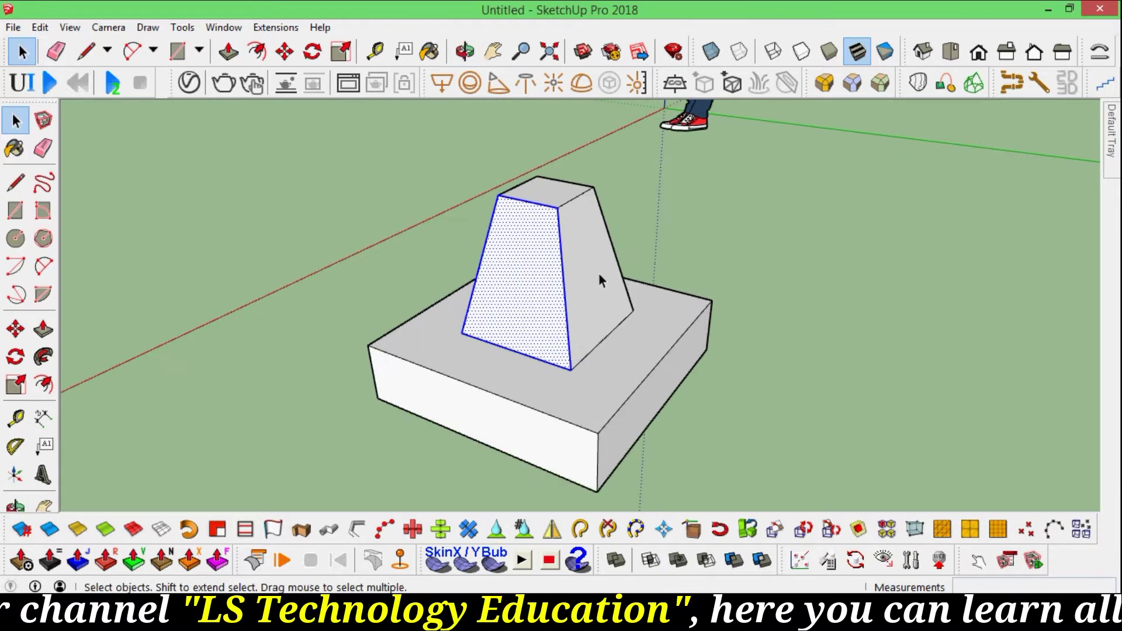
{"action": "left_click", "coordinate": [756, 195]}
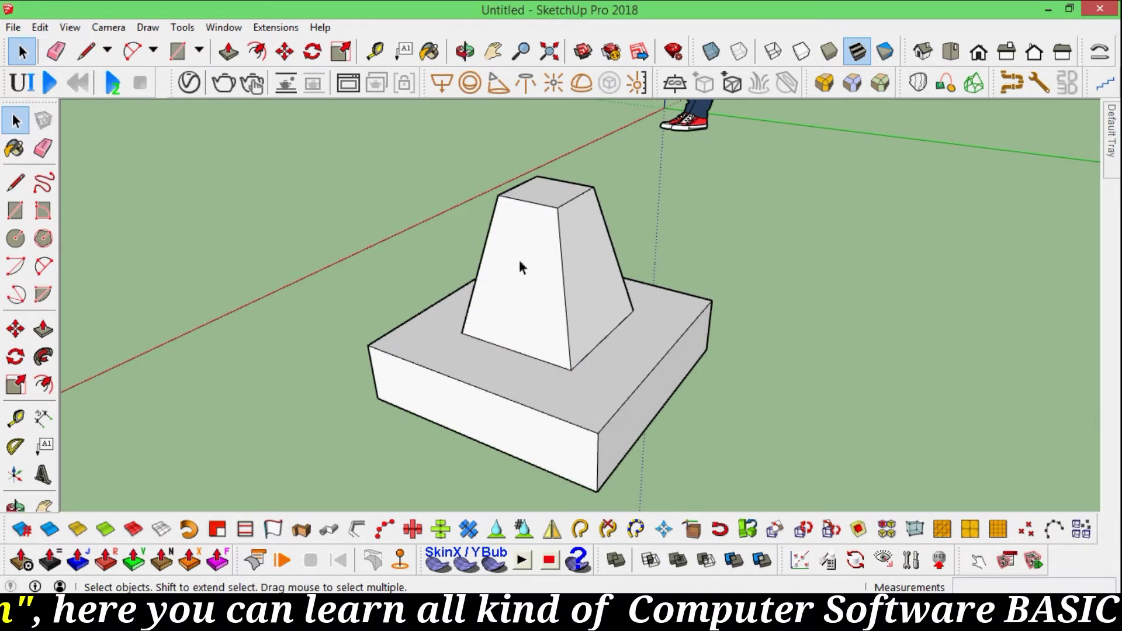
Step: Triple-click to select the square base and frustum together, orbiting around the selection
{"action": "triple_click", "coordinate": [519, 262]}
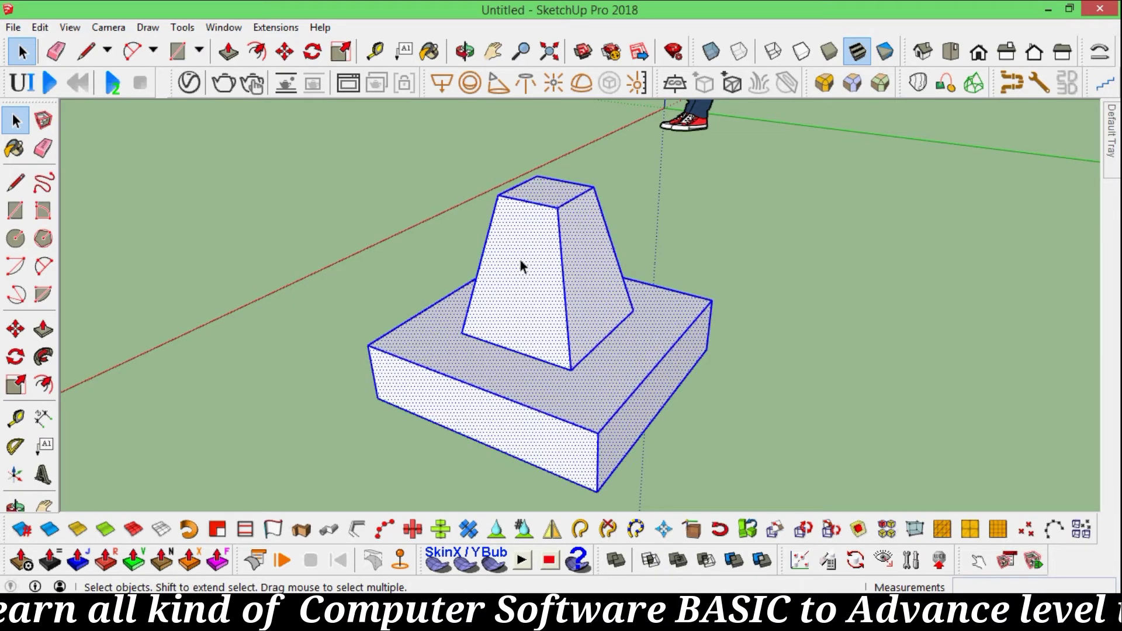
{"action": "mouse_move", "coordinate": [661, 373]}
{"action": "middle_mouse_down"}
{"action": "mouse_move", "coordinate": [639, 238]}
{"action": "mouse_move", "coordinate": [454, 293]}
{"action": "mouse_move", "coordinate": [527, 311]}
{"action": "middle_mouse_up"}
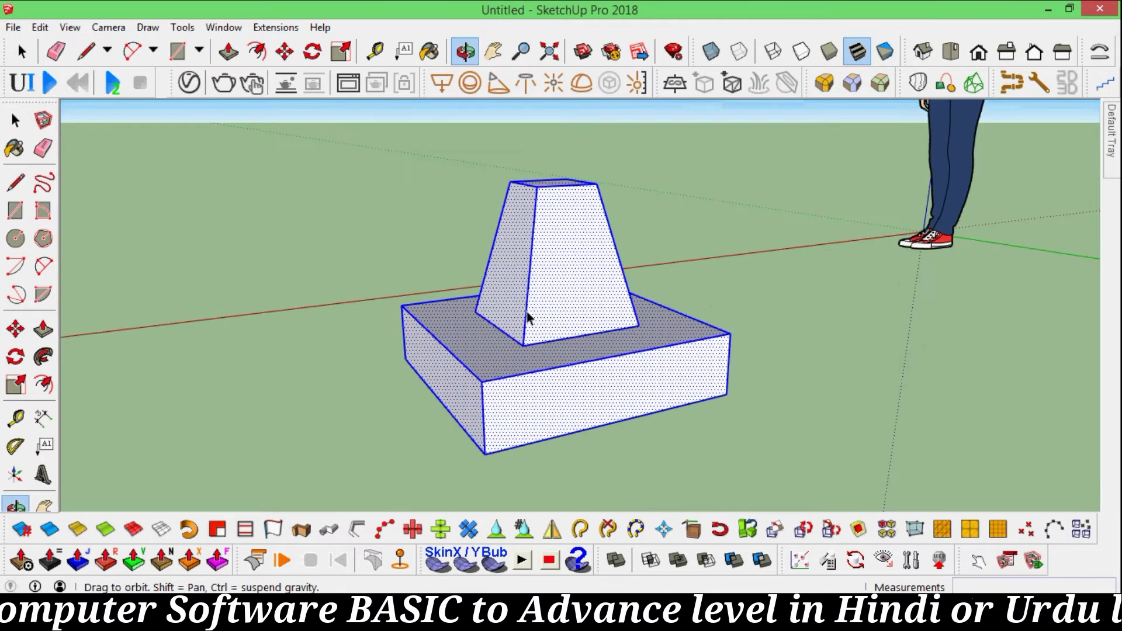
{"action": "scroll", "coordinate": [555, 295], "scroll_direction": "down", "scroll_amount": 2}
{"action": "mouse_move", "coordinate": [580, 286]}
{"action": "middle_mouse_down"}
{"action": "mouse_move", "coordinate": [657, 326]}
{"action": "mouse_move", "coordinate": [514, 336]}
{"action": "mouse_move", "coordinate": [537, 316]}
{"action": "mouse_move", "coordinate": [621, 350]}
{"action": "middle_mouse_up"}
{"action": "scroll", "coordinate": [514, 336], "scroll_direction": "up", "scroll_amount": 2}
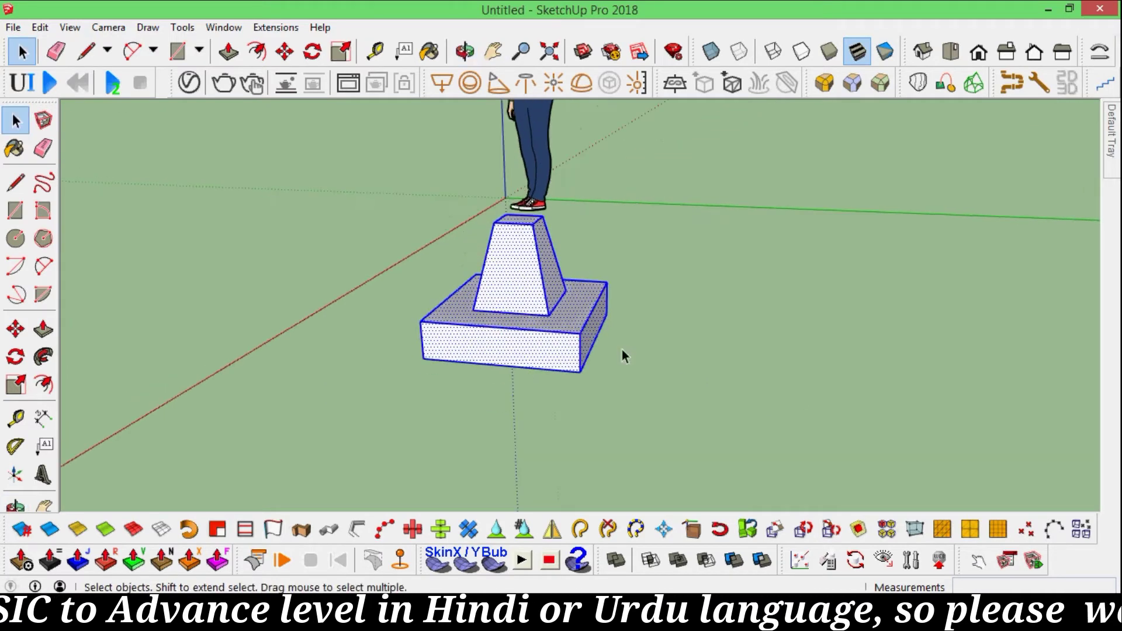
Step: Ctrl-copy the bar to its right and array it into evenly spaced copies (x5)
{"action": "left_click", "coordinate": [688, 389]}
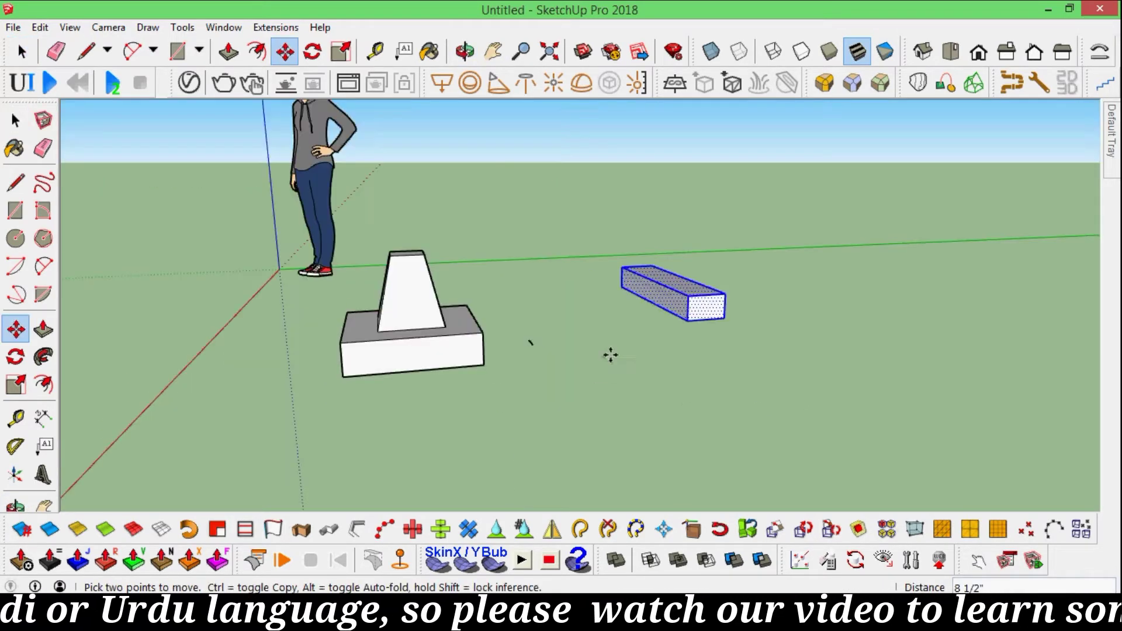
{"action": "scroll", "coordinate": [609, 353], "scroll_direction": "down", "scroll_amount": 3}
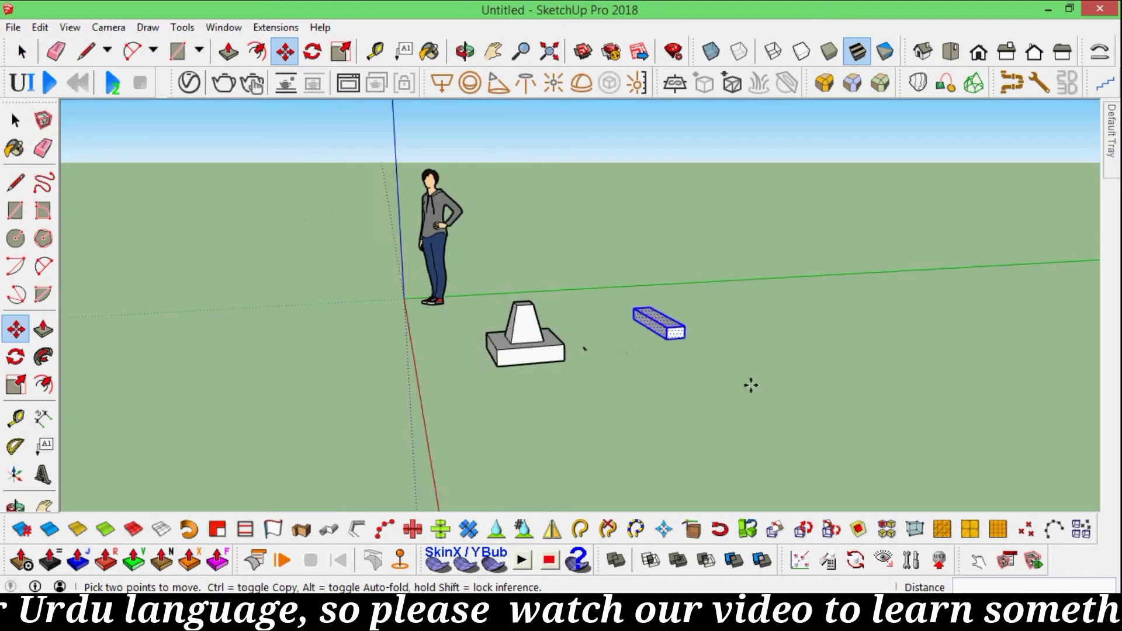
{"action": "middle_click_drag", "start_coordinate": [749, 383], "coordinate": [667, 356]}
{"action": "scroll", "coordinate": [667, 356], "scroll_direction": "up", "scroll_amount": 2}
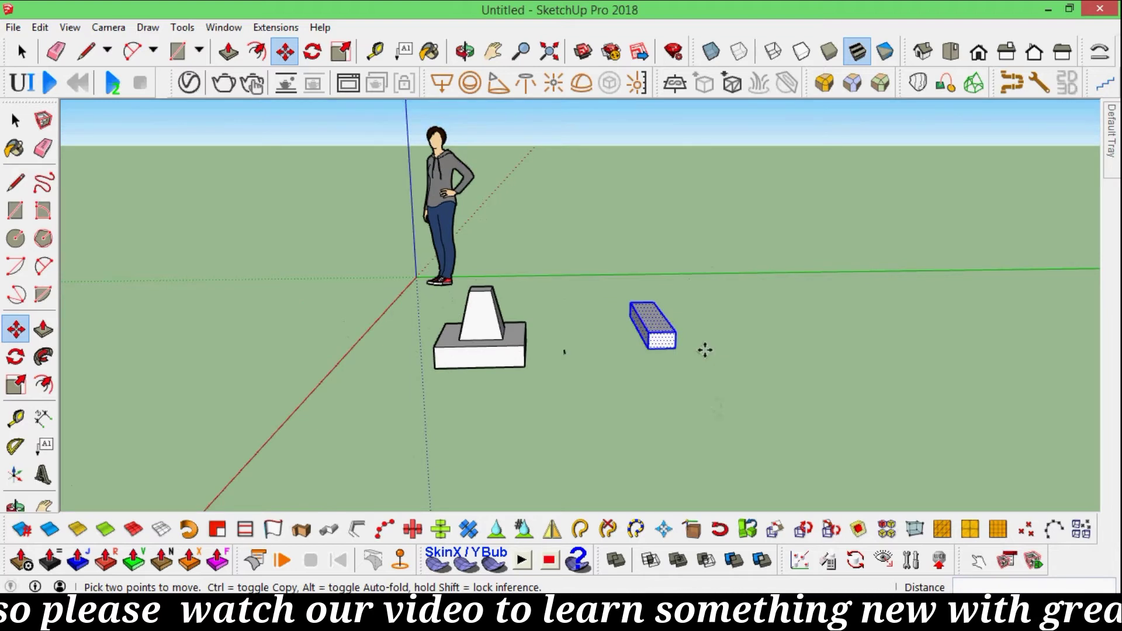
{"action": "key", "text": "ctrl"}
{"action": "left_click", "coordinate": [678, 349]}
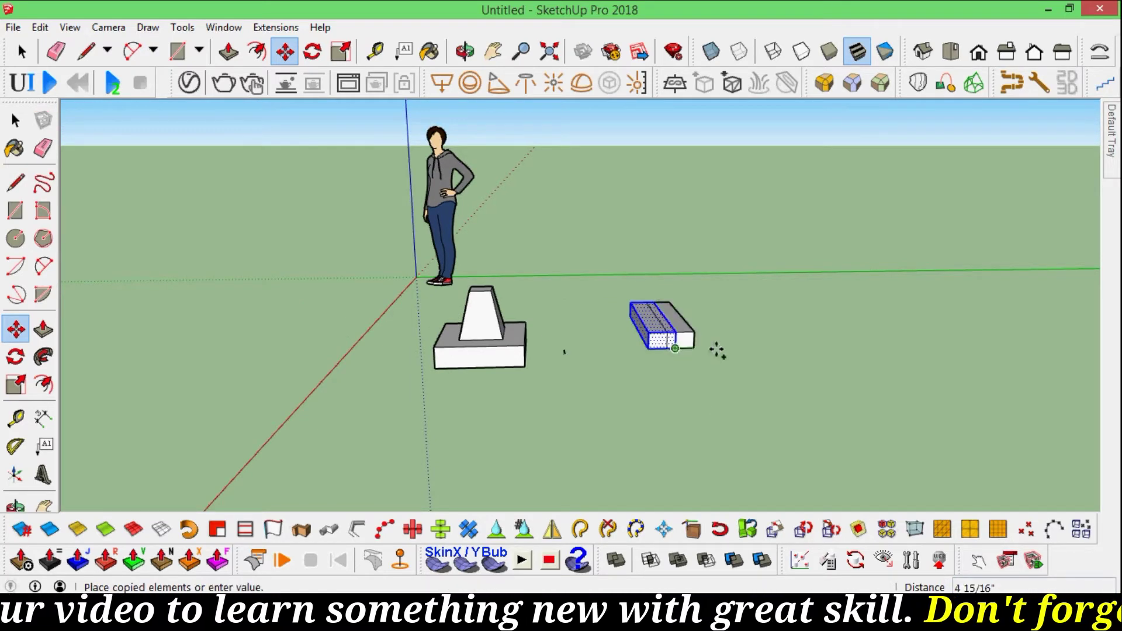
{"action": "left_click", "coordinate": [730, 347]}
{"action": "type", "text": "x5"}
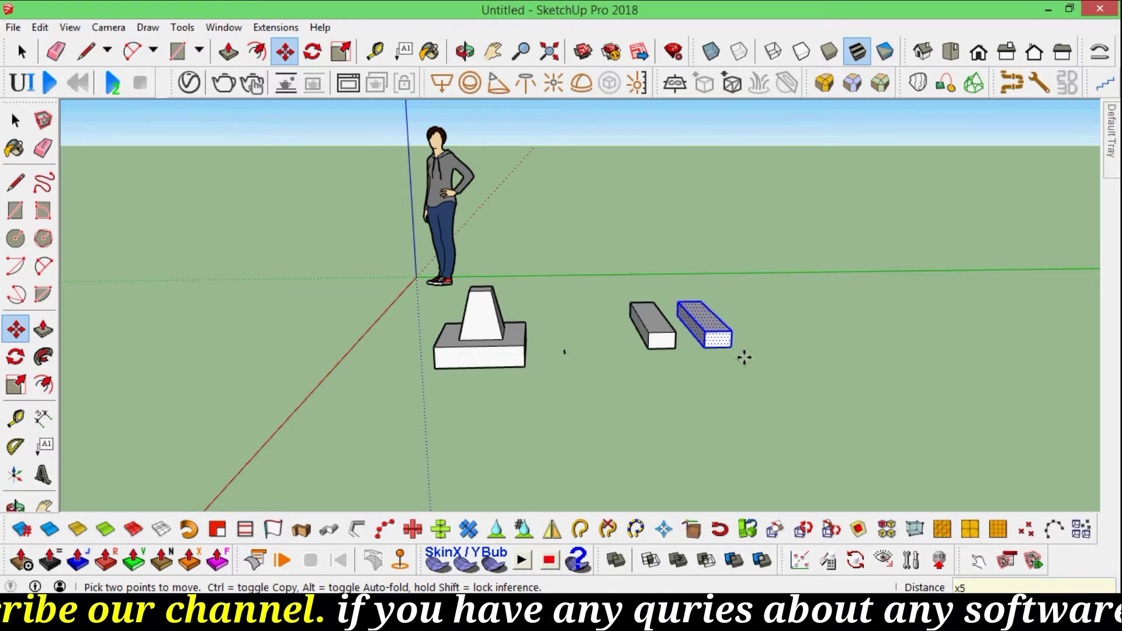
{"action": "key", "text": "Return"}
Step: Orbit and zoom around the row of six bars and the frustum
{"action": "scroll", "coordinate": [744, 358], "scroll_direction": "down", "scroll_amount": 3}
{"action": "mouse_move", "coordinate": [744, 358]}
{"action": "middle_mouse_down"}
{"action": "mouse_move", "coordinate": [894, 401]}
{"action": "mouse_move", "coordinate": [751, 345]}
{"action": "middle_mouse_up"}
{"action": "scroll", "coordinate": [751, 345], "scroll_direction": "up", "scroll_amount": 5}
{"action": "scroll", "coordinate": [751, 344], "scroll_direction": "down", "scroll_amount": 3}
{"action": "mouse_move", "coordinate": [681, 289]}
{"action": "middle_mouse_down"}
{"action": "mouse_move", "coordinate": [677, 358]}
{"action": "mouse_move", "coordinate": [806, 359]}
{"action": "middle_mouse_up"}
{"action": "scroll", "coordinate": [676, 358], "scroll_direction": "down", "scroll_amount": 2}
{"action": "scroll", "coordinate": [806, 360], "scroll_direction": "down", "scroll_amount": 3}
{"action": "middle_click_drag", "start_coordinate": [651, 365], "coordinate": [724, 368]}
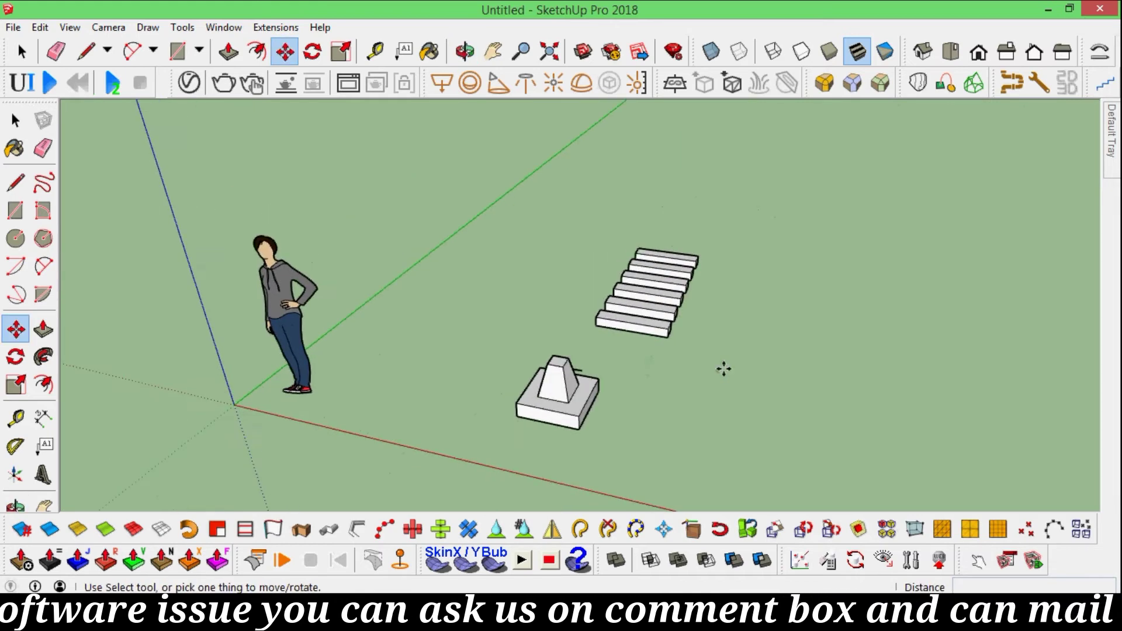
{"action": "scroll", "coordinate": [692, 371], "scroll_direction": "up", "scroll_amount": 2}
{"action": "scroll", "coordinate": [602, 369], "scroll_direction": "up", "scroll_amount": 2}
{"action": "scroll", "coordinate": [601, 369], "scroll_direction": "down", "scroll_amount": 3}
{"action": "key", "text": "m"}
{"action": "mouse_move", "coordinate": [882, 348]}
{"action": "middle_mouse_down"}
{"action": "mouse_move", "coordinate": [539, 339]}
{"action": "mouse_move", "coordinate": [686, 321]}
{"action": "middle_mouse_up"}
{"action": "scroll", "coordinate": [830, 405], "scroll_direction": "down", "scroll_amount": 1}
{"action": "scroll", "coordinate": [830, 406], "scroll_direction": "up", "scroll_amount": 3}
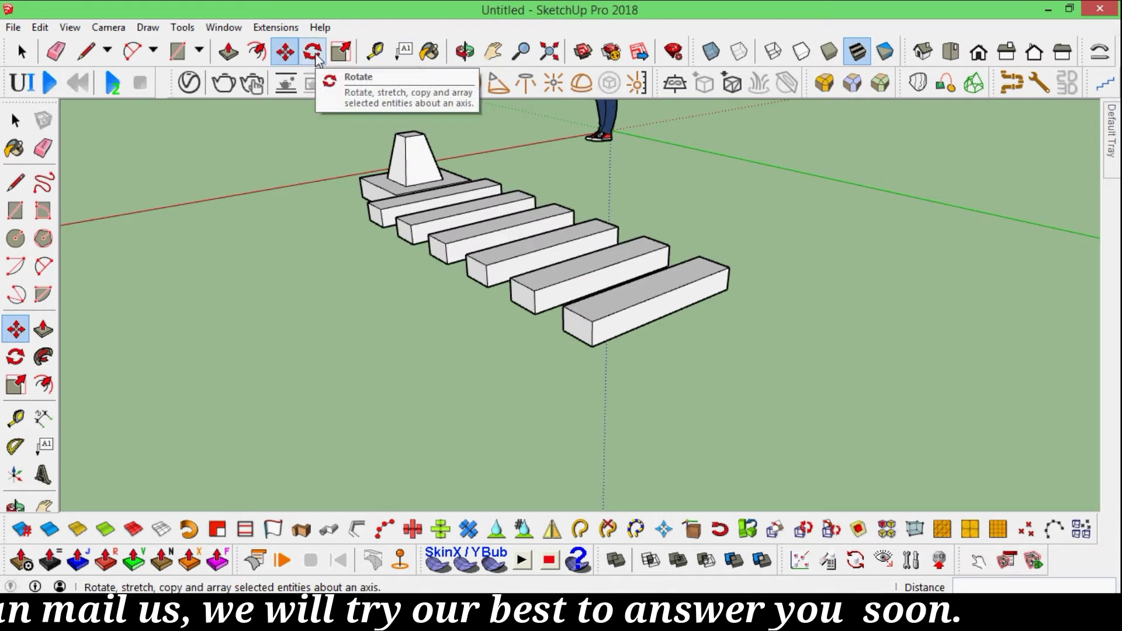
{"action": "scroll", "coordinate": [664, 349], "scroll_direction": "down", "scroll_amount": 1}
{"action": "mouse_move", "coordinate": [664, 350]}
{"action": "middle_mouse_down"}
{"action": "mouse_move", "coordinate": [625, 296]}
{"action": "mouse_move", "coordinate": [666, 356]}
{"action": "mouse_move", "coordinate": [708, 365]}
{"action": "mouse_move", "coordinate": [627, 309]}
{"action": "middle_mouse_up"}
Step: Select the last bar in the row and orbit higher around it
{"action": "key", "text": "space"}
{"action": "left_click", "coordinate": [645, 304]}
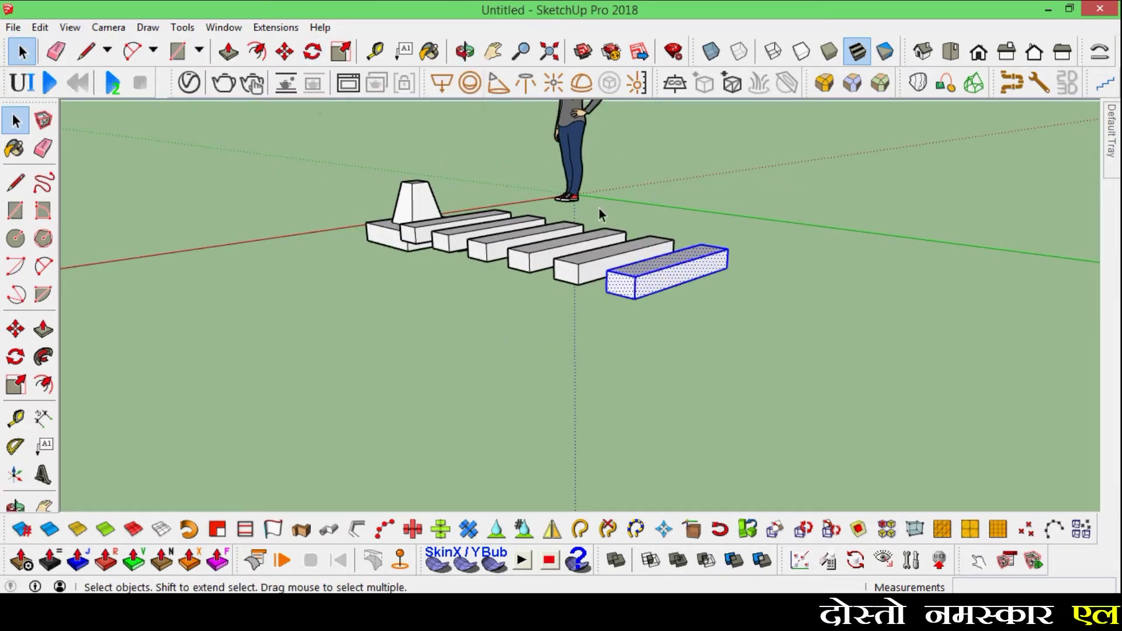
{"action": "left_click", "coordinate": [287, 52]}
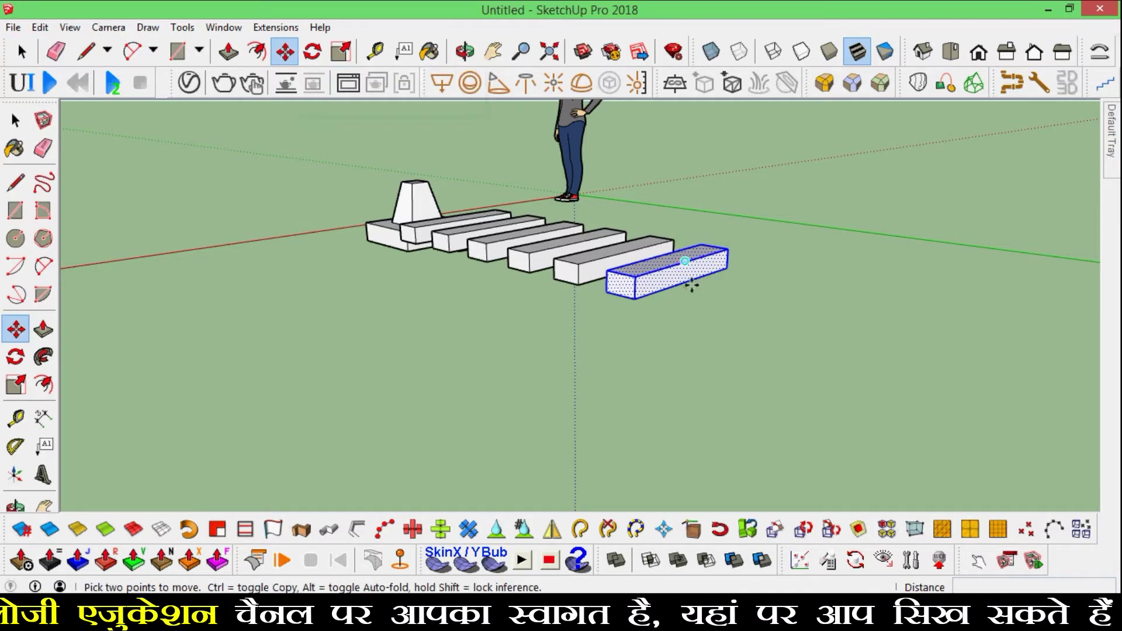
{"action": "scroll", "coordinate": [577, 236], "scroll_direction": "up", "scroll_amount": 5}
{"action": "scroll", "coordinate": [585, 240], "scroll_direction": "down", "scroll_amount": 5}
{"action": "scroll", "coordinate": [543, 228], "scroll_direction": "up", "scroll_amount": 2}
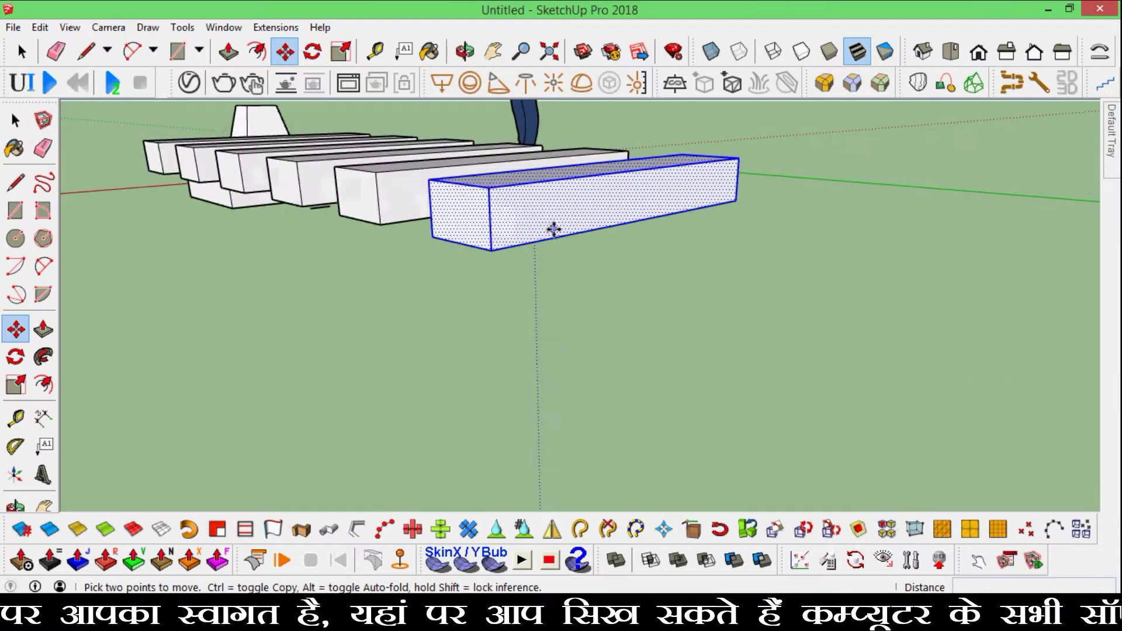
{"action": "scroll", "coordinate": [554, 230], "scroll_direction": "up", "scroll_amount": 2}
{"action": "mouse_move", "coordinate": [494, 196]}
{"action": "middle_mouse_down"}
{"action": "mouse_move", "coordinate": [588, 201]}
{"action": "mouse_move", "coordinate": [591, 221]}
{"action": "mouse_move", "coordinate": [545, 229]}
{"action": "mouse_move", "coordinate": [544, 240]}
{"action": "middle_mouse_up"}
{"action": "scroll", "coordinate": [556, 200], "scroll_direction": "down", "scroll_amount": 2}
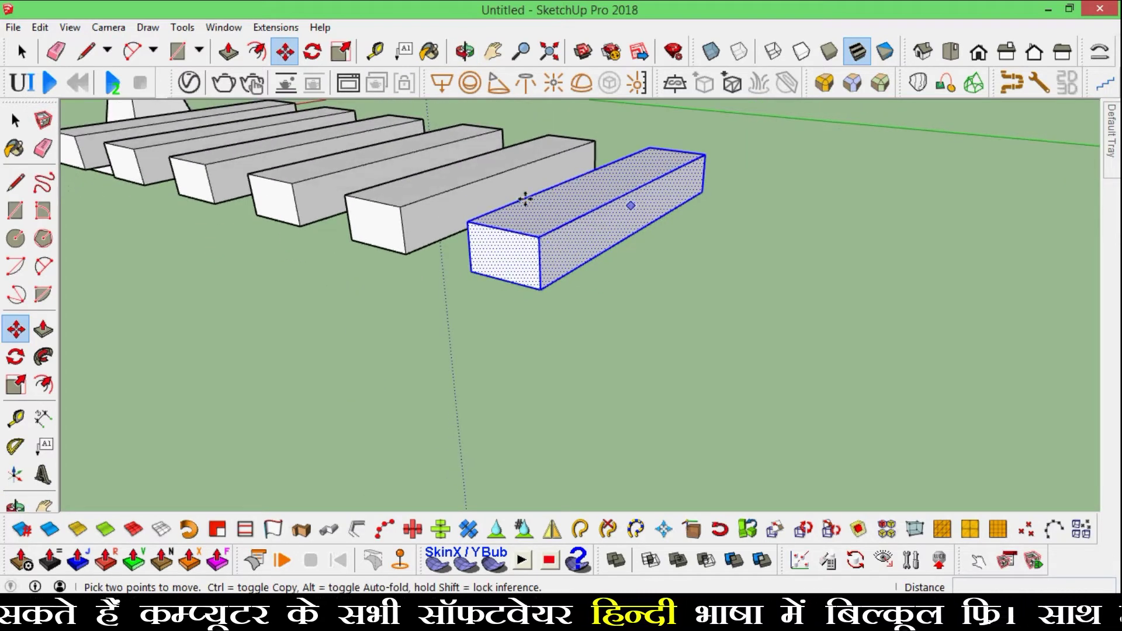
{"action": "key", "text": "space"}
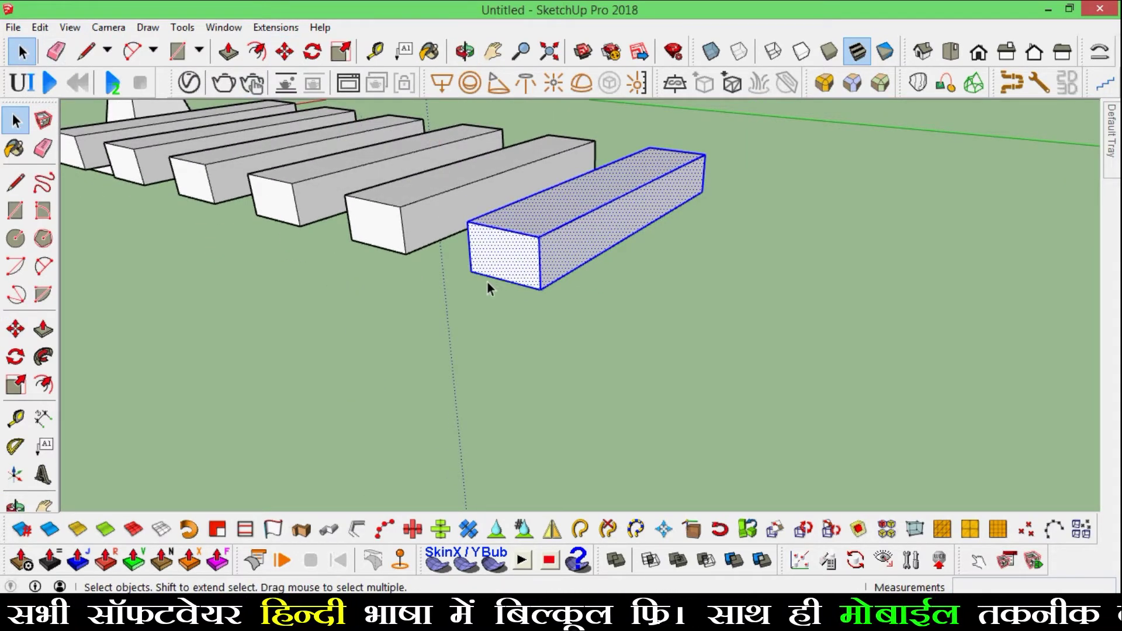
Step: Make the selected end bar a group via its right-click menu
{"action": "right_click", "coordinate": [583, 246]}
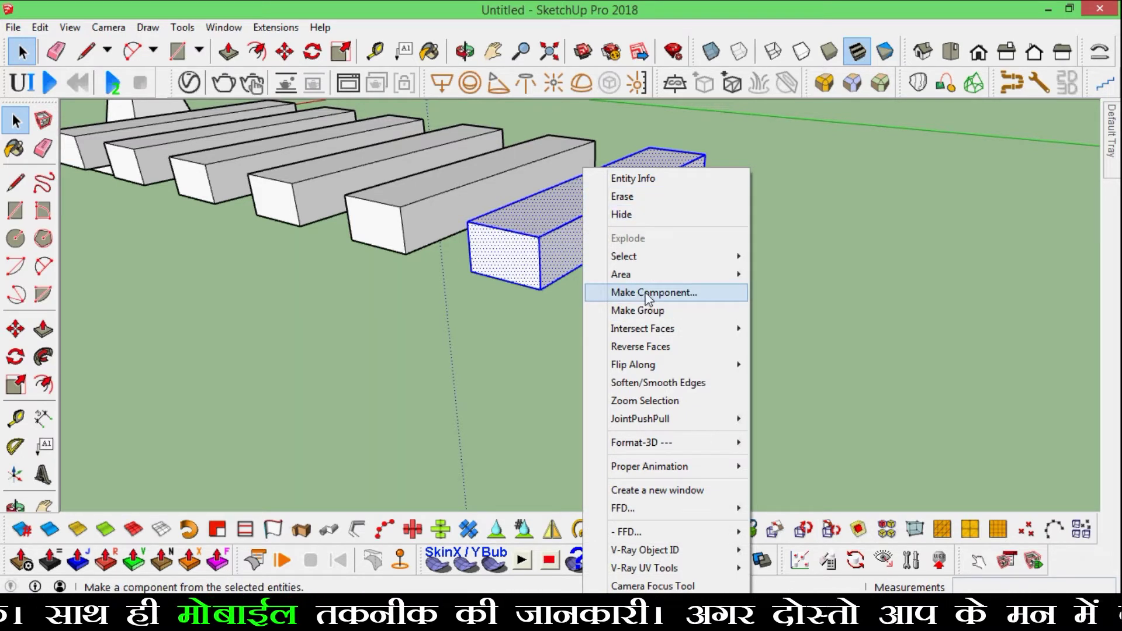
{"action": "left_click", "coordinate": [640, 311]}
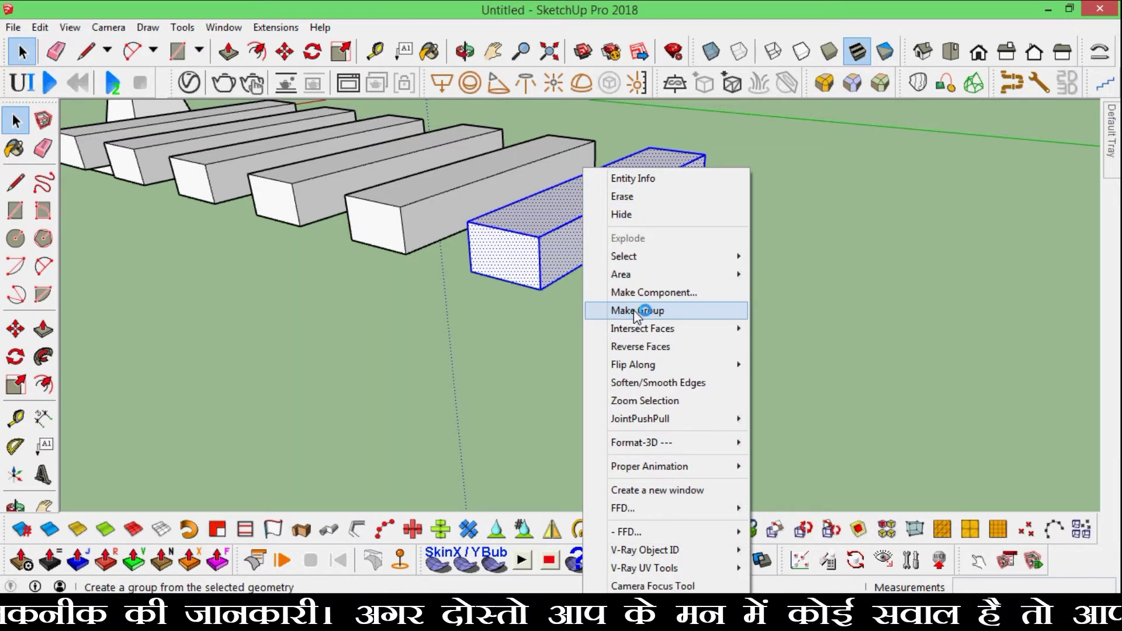
{"action": "scroll", "coordinate": [578, 293], "scroll_direction": "down", "scroll_amount": 4}
{"action": "scroll", "coordinate": [571, 313], "scroll_direction": "down", "scroll_amount": 2}
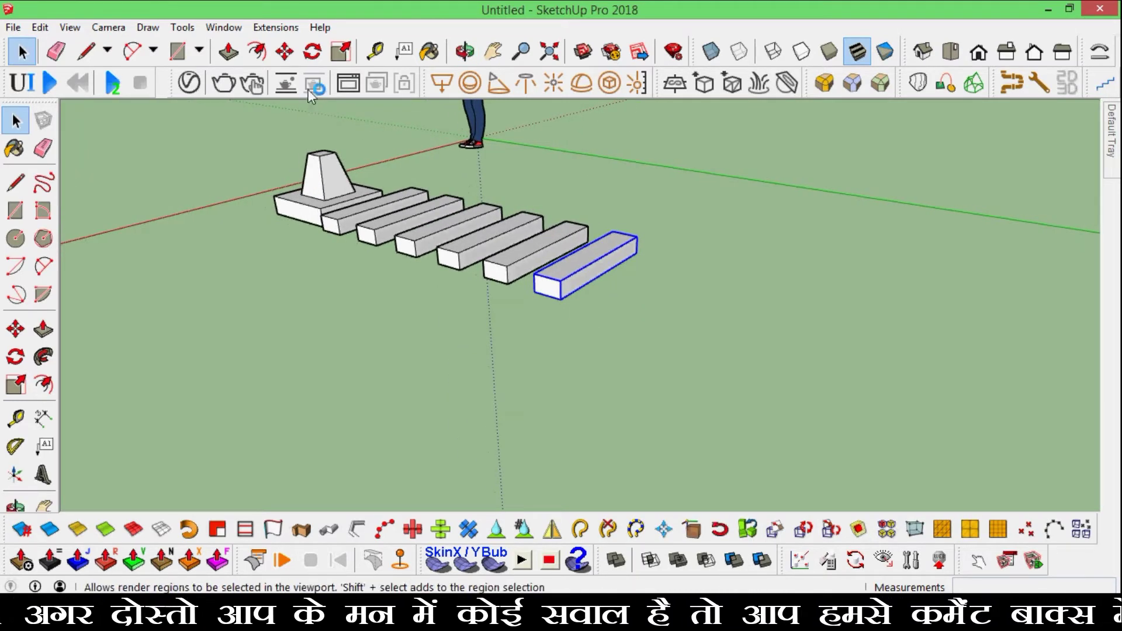
{"action": "left_click", "coordinate": [285, 52]}
{"action": "scroll", "coordinate": [576, 293], "scroll_direction": "up", "scroll_amount": 2}
Step: Tip the grouped end bar out of the row, first rotating it 143.5 degrees, then rotating it again
{"action": "scroll", "coordinate": [566, 289], "scroll_direction": "up", "scroll_amount": 2}
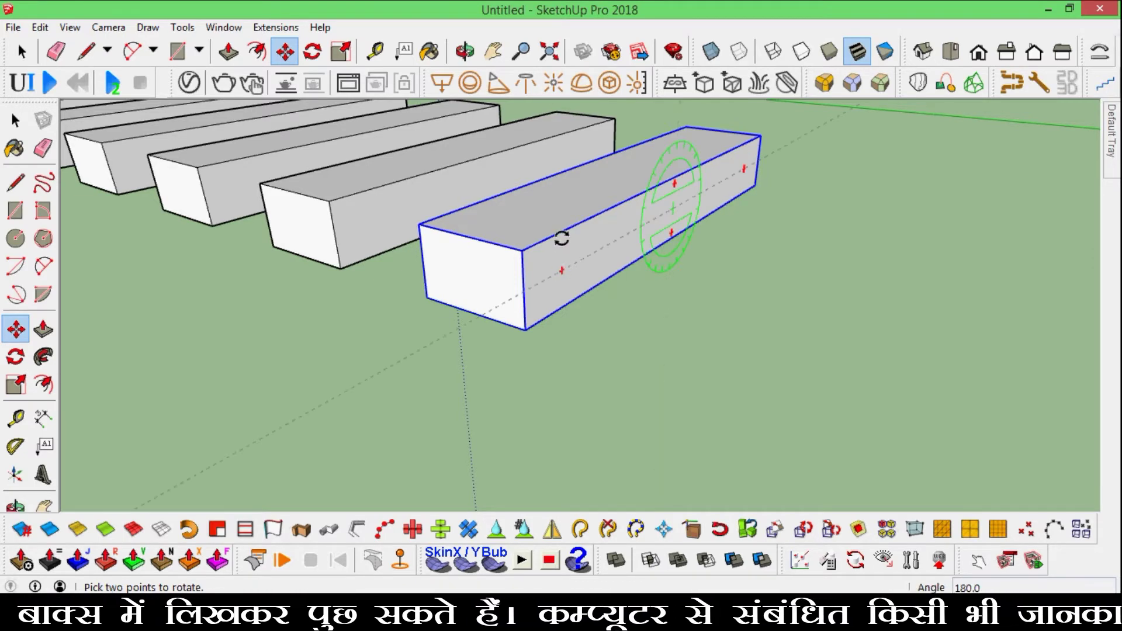
{"action": "left_click", "coordinate": [561, 238]}
{"action": "left_click", "coordinate": [594, 112]}
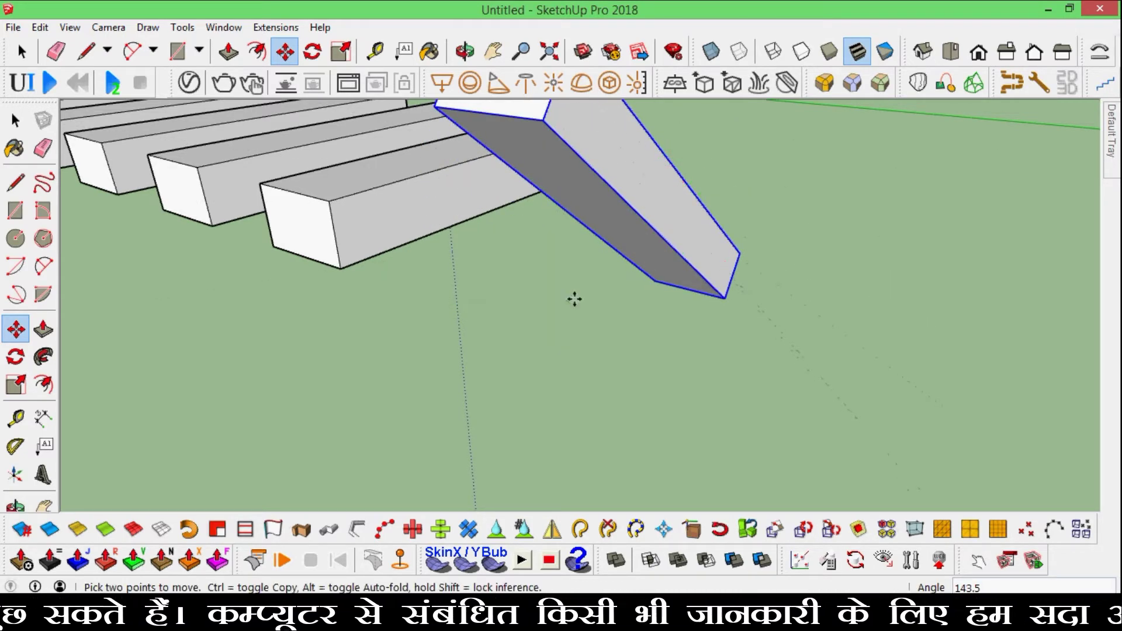
{"action": "scroll", "coordinate": [575, 299], "scroll_direction": "down", "scroll_amount": 5}
{"action": "mouse_move", "coordinate": [684, 346]}
{"action": "middle_mouse_down"}
{"action": "mouse_move", "coordinate": [884, 333]}
{"action": "mouse_move", "coordinate": [491, 334]}
{"action": "mouse_move", "coordinate": [605, 321]}
{"action": "middle_mouse_up"}
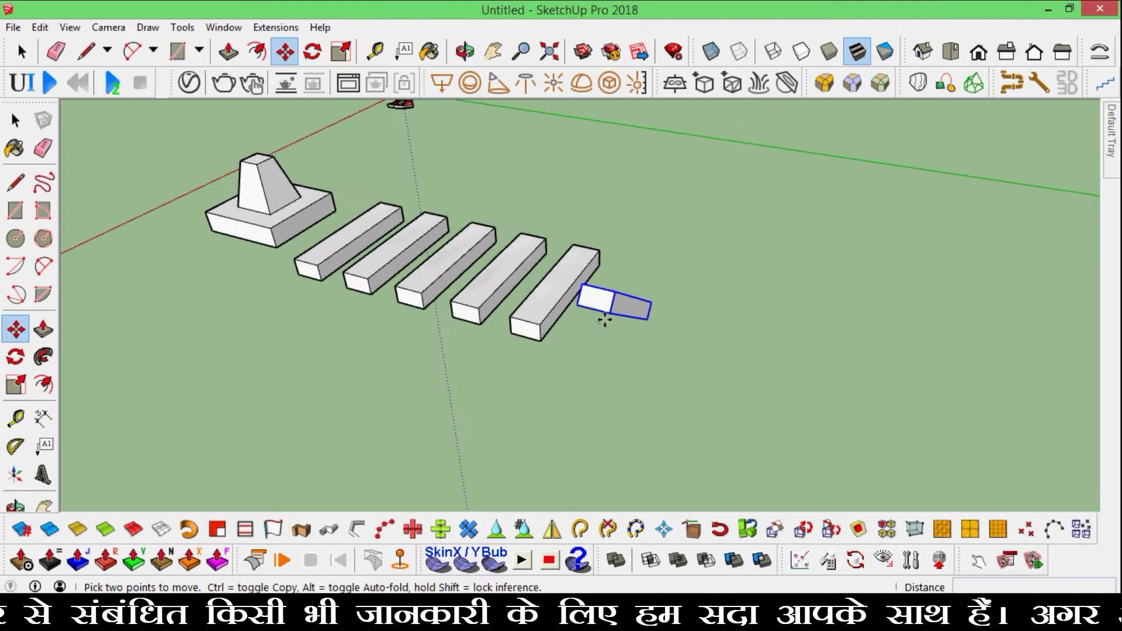
{"action": "scroll", "coordinate": [605, 320], "scroll_direction": "up", "scroll_amount": 3}
{"action": "left_click", "coordinate": [614, 289]}
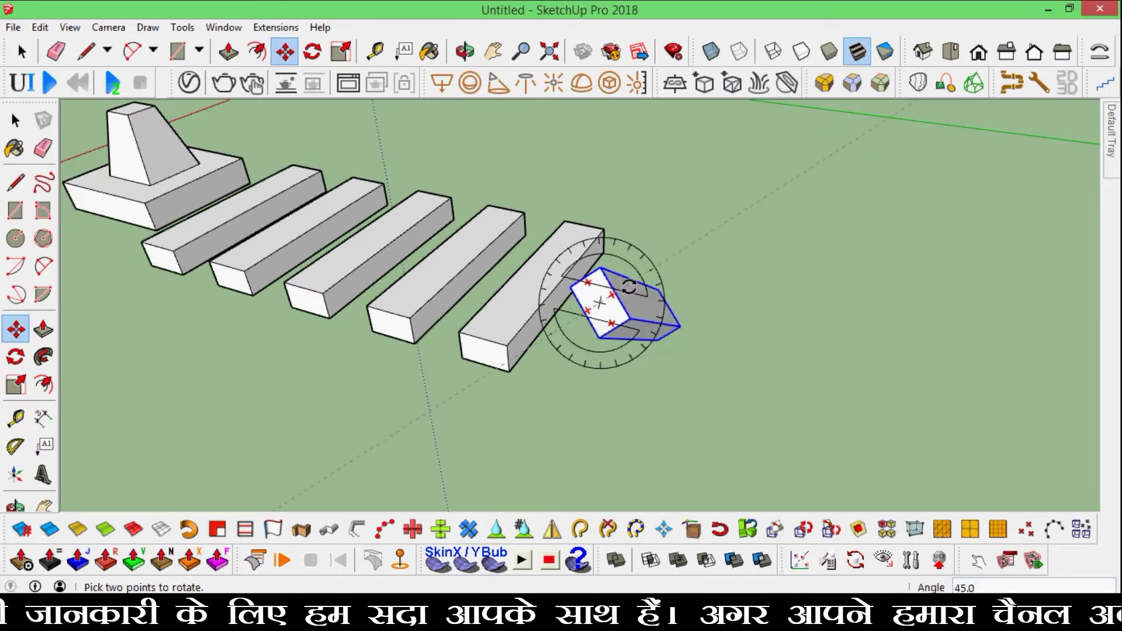
{"action": "left_click", "coordinate": [630, 288]}
{"action": "mouse_move", "coordinate": [589, 421]}
{"action": "middle_mouse_down"}
{"action": "mouse_move", "coordinate": [822, 403]}
{"action": "mouse_move", "coordinate": [529, 397]}
{"action": "mouse_move", "coordinate": [709, 403]}
{"action": "mouse_move", "coordinate": [674, 391]}
{"action": "middle_mouse_up"}
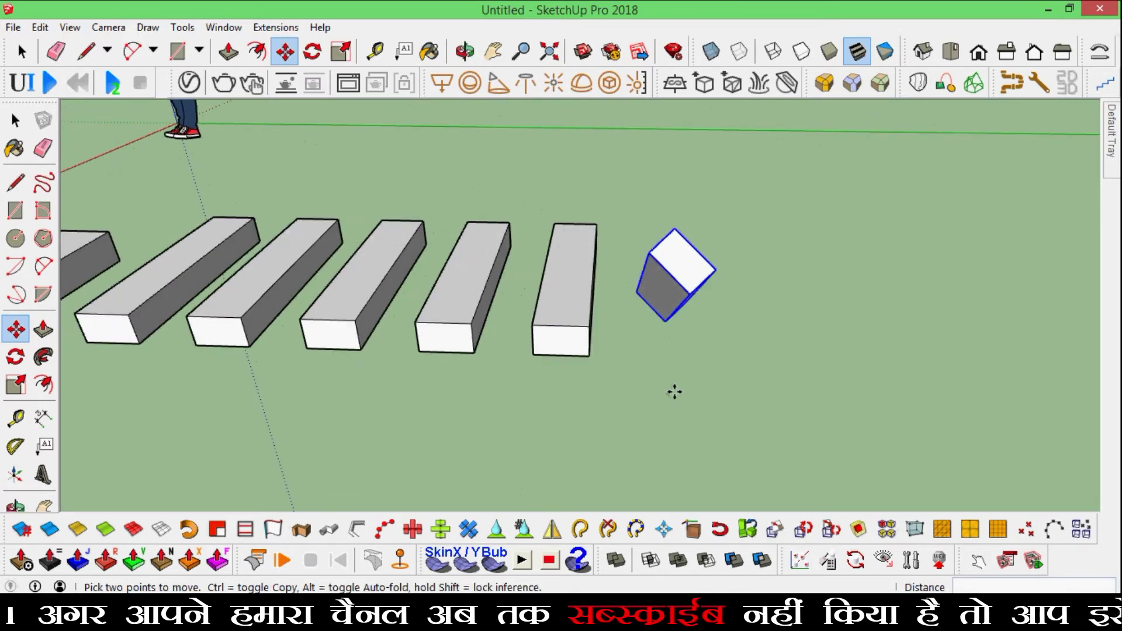
Step: Select the tilted bar beside the row and delete it
{"action": "key", "text": "space"}
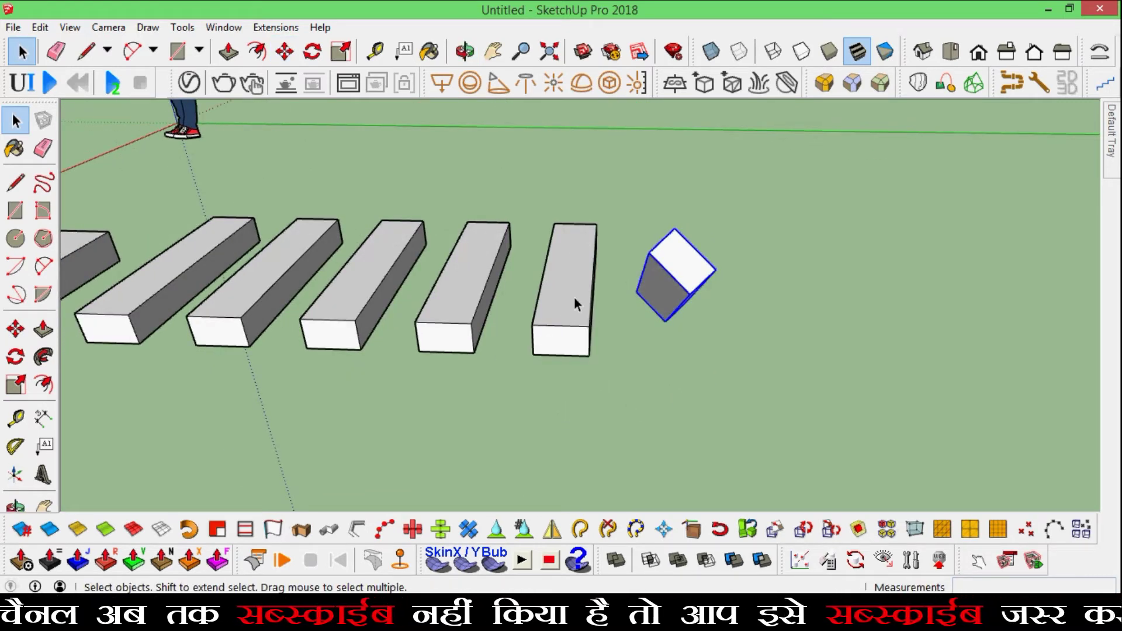
{"action": "left_click", "coordinate": [574, 300]}
{"action": "mouse_move", "coordinate": [599, 376]}
{"action": "middle_mouse_down"}
{"action": "mouse_move", "coordinate": [552, 381]}
{"action": "mouse_move", "coordinate": [561, 401]}
{"action": "middle_mouse_up"}
{"action": "scroll", "coordinate": [526, 344], "scroll_direction": "up", "scroll_amount": 2}
{"action": "scroll", "coordinate": [535, 304], "scroll_direction": "up", "scroll_amount": 2}
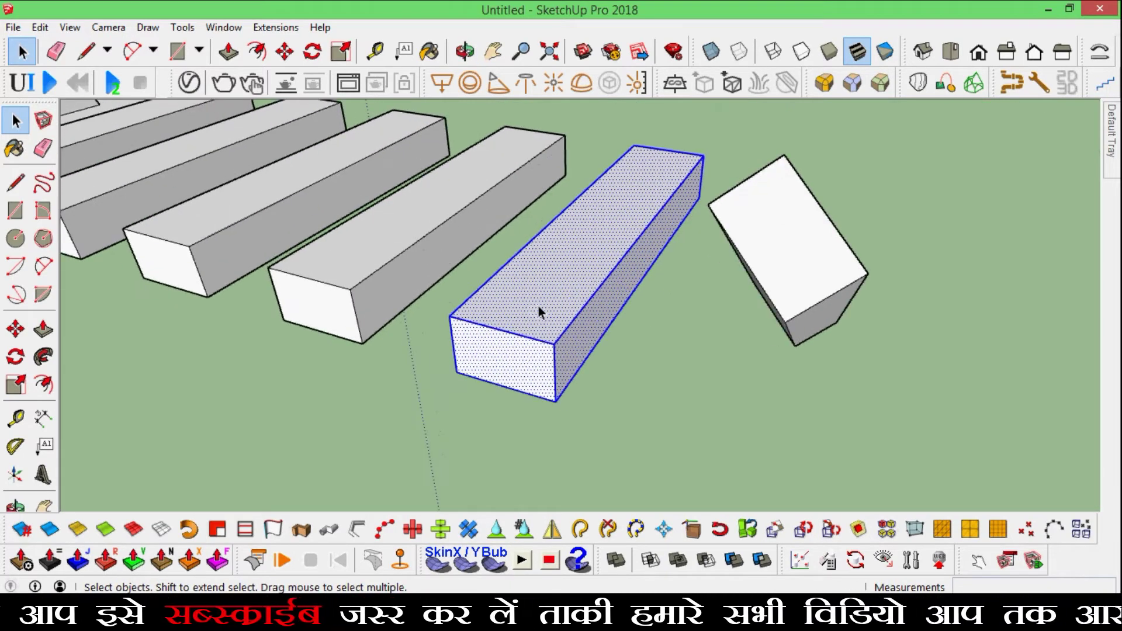
{"action": "scroll", "coordinate": [538, 315], "scroll_direction": "down", "scroll_amount": 2}
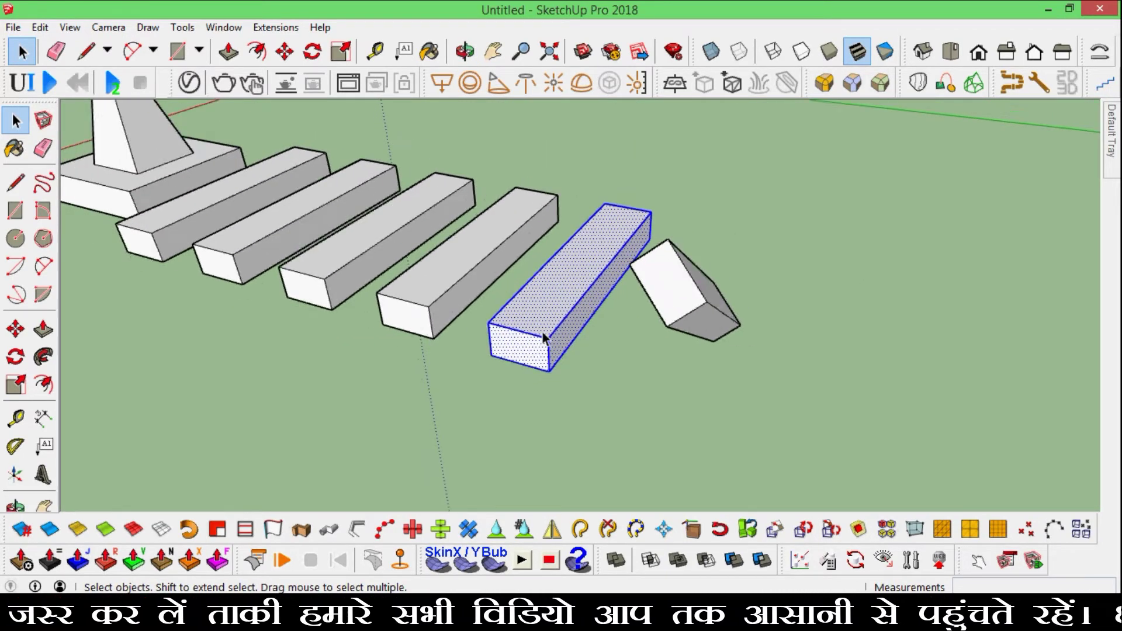
{"action": "scroll", "coordinate": [542, 345], "scroll_direction": "up", "scroll_amount": 2}
{"action": "scroll", "coordinate": [548, 340], "scroll_direction": "up", "scroll_amount": 1}
{"action": "scroll", "coordinate": [636, 394], "scroll_direction": "down", "scroll_amount": 2}
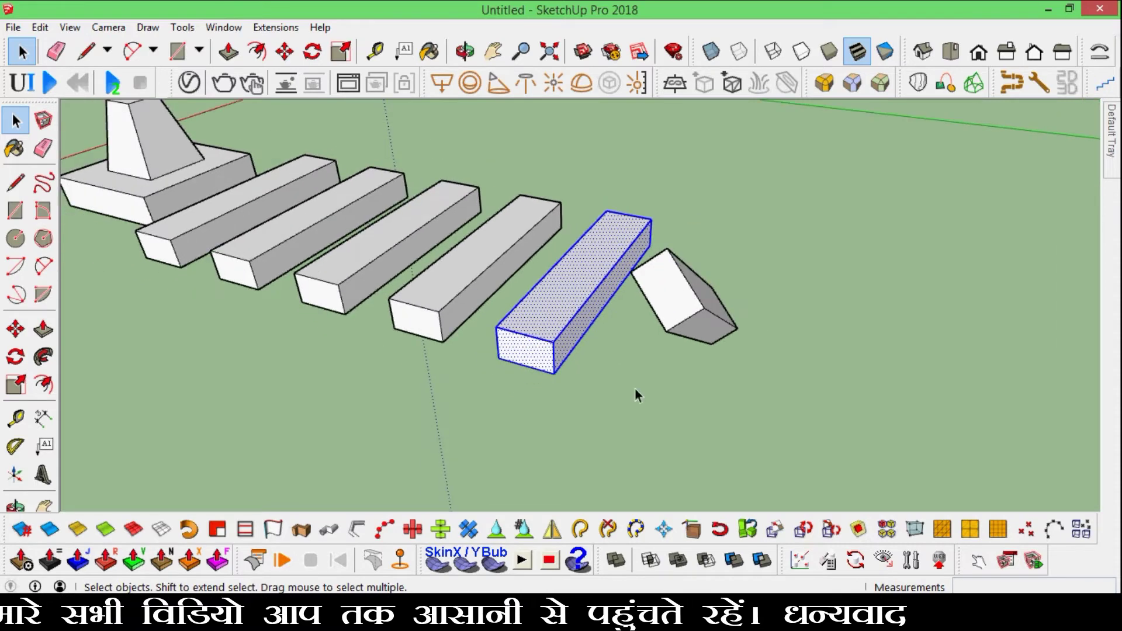
{"action": "mouse_move", "coordinate": [637, 393]}
{"action": "middle_mouse_down"}
{"action": "mouse_move", "coordinate": [581, 393]}
{"action": "mouse_move", "coordinate": [647, 388]}
{"action": "middle_mouse_up"}
{"action": "left_click", "coordinate": [689, 316]}
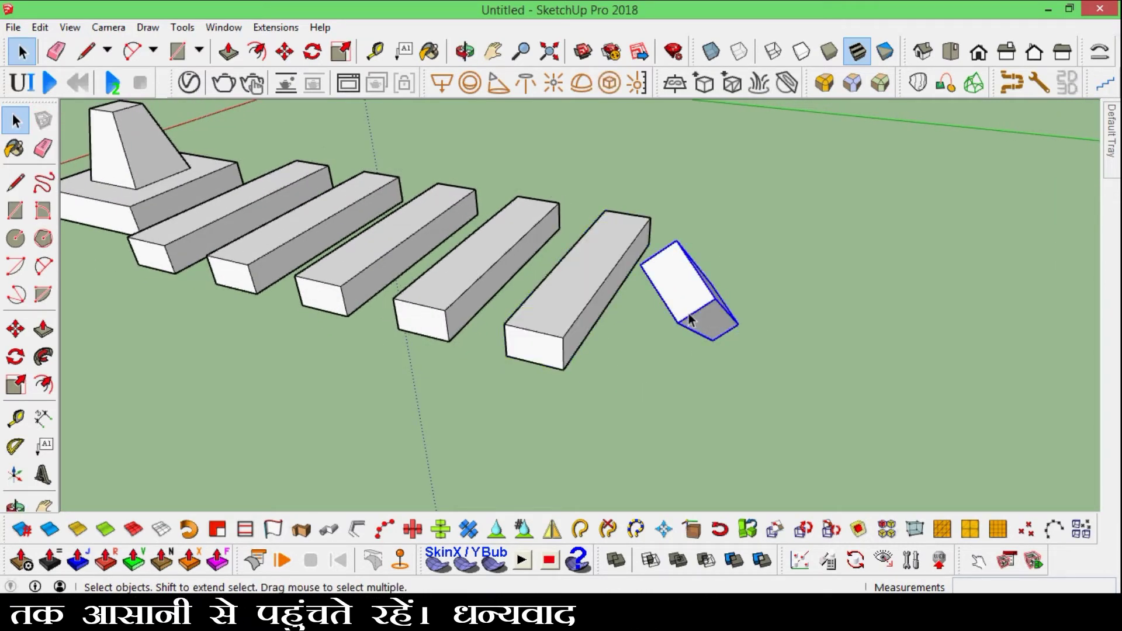
{"action": "key", "text": "Delete"}
{"action": "left_click", "coordinate": [613, 236]}
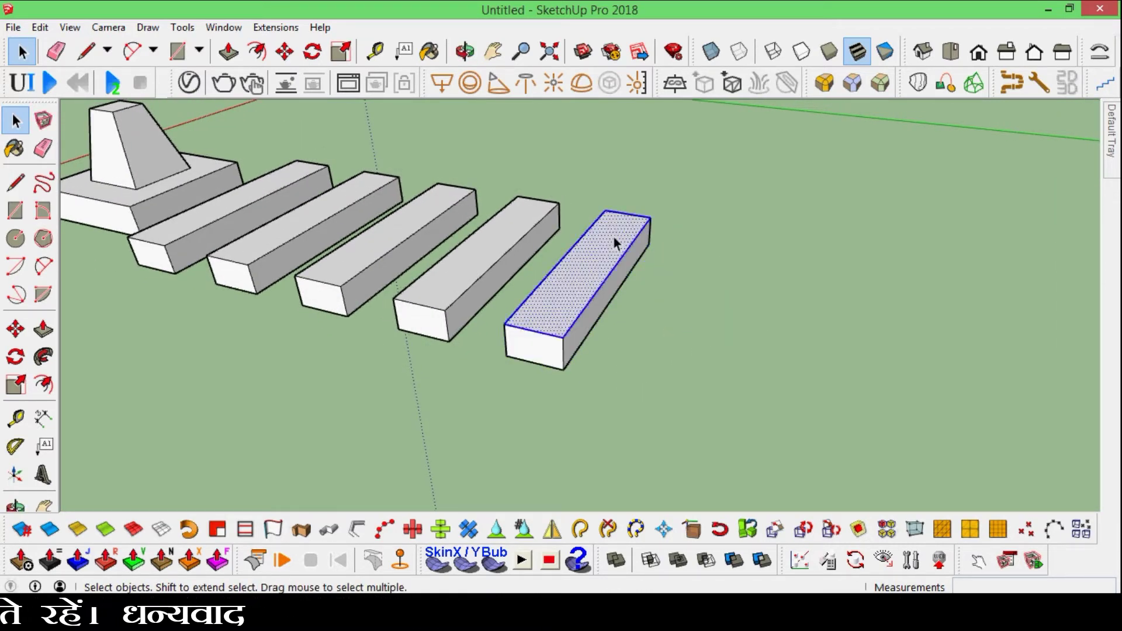
Step: Rotate the long end box about its bottom corner, retrying once, until it lies parallel to the row
{"action": "middle_click_drag", "start_coordinate": [742, 279], "coordinate": [507, 408]}
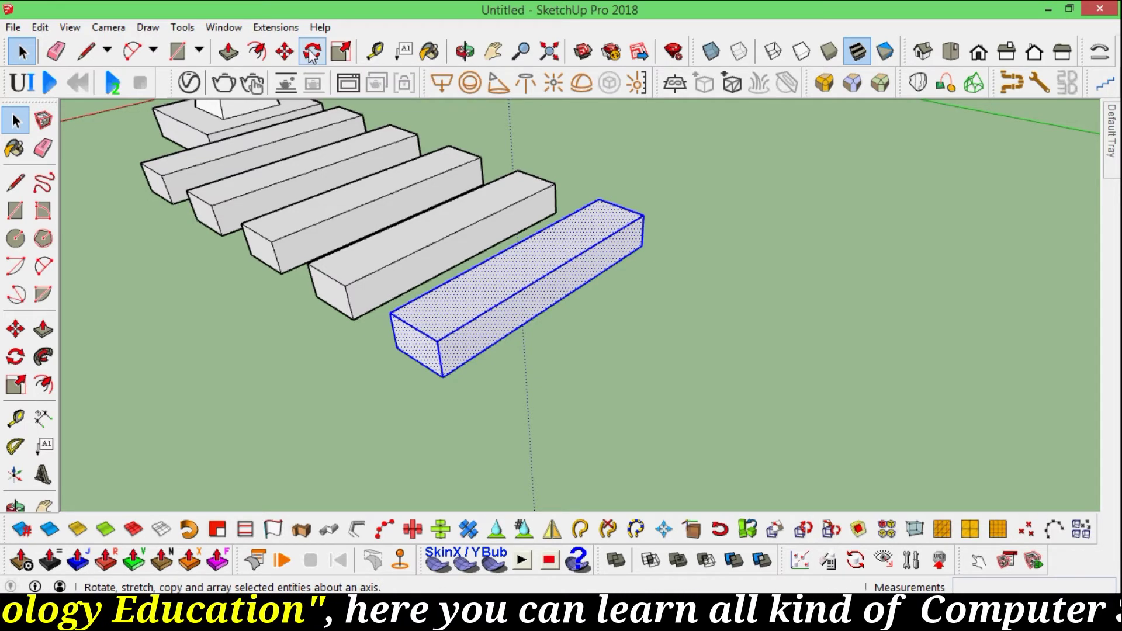
{"action": "left_click", "coordinate": [311, 52]}
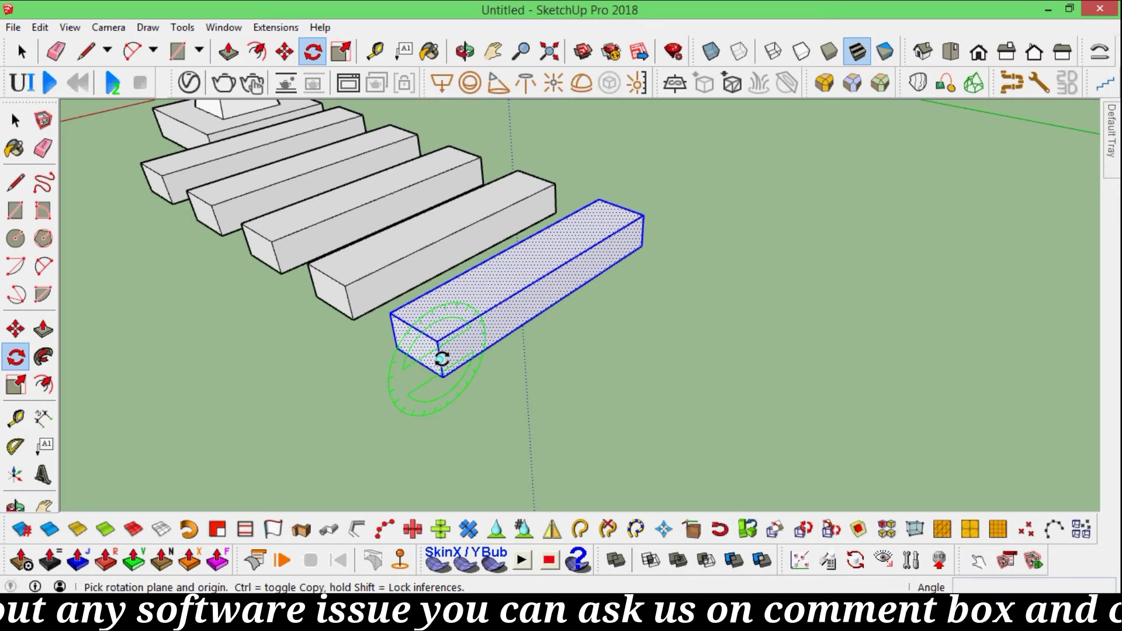
{"action": "left_click", "coordinate": [441, 358]}
{"action": "left_click", "coordinate": [646, 229]}
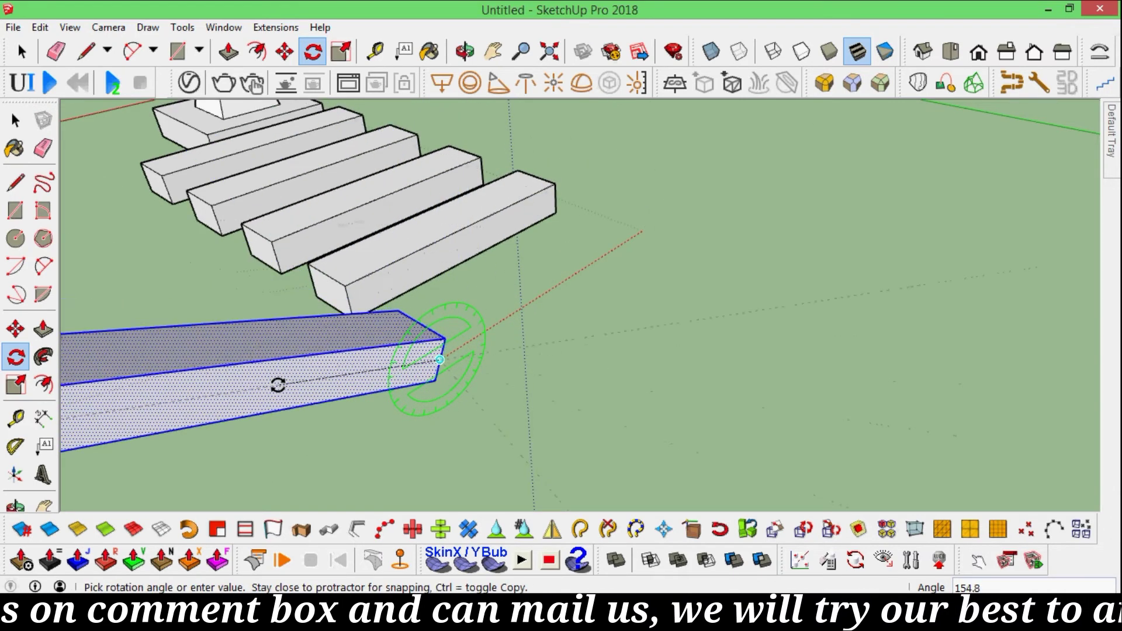
{"action": "key", "text": "Escape"}
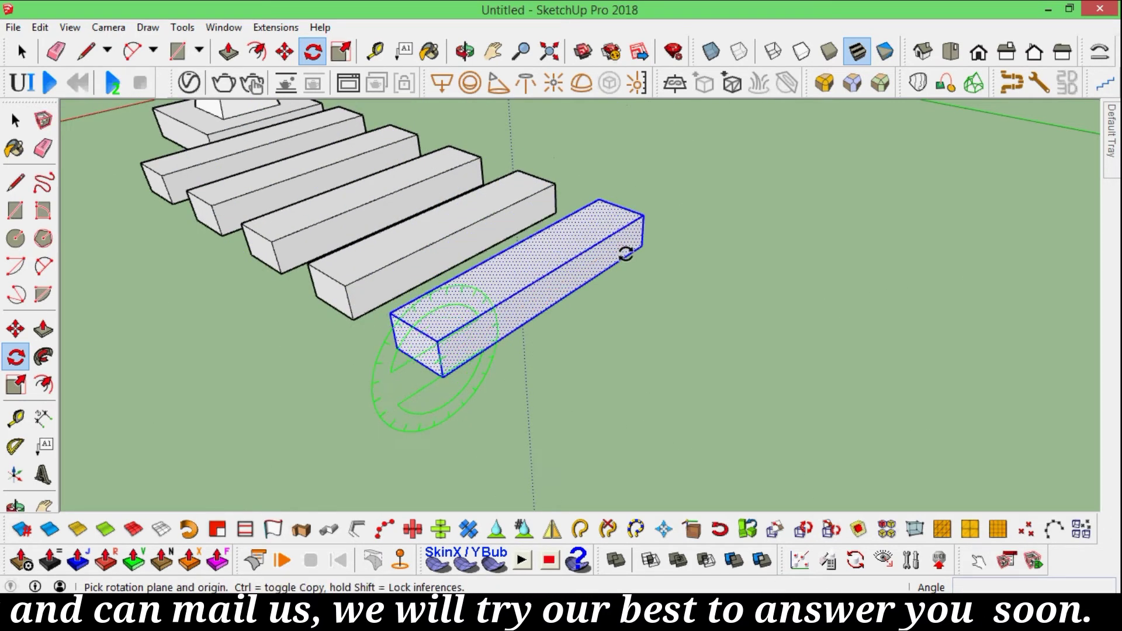
{"action": "left_click", "coordinate": [413, 326]}
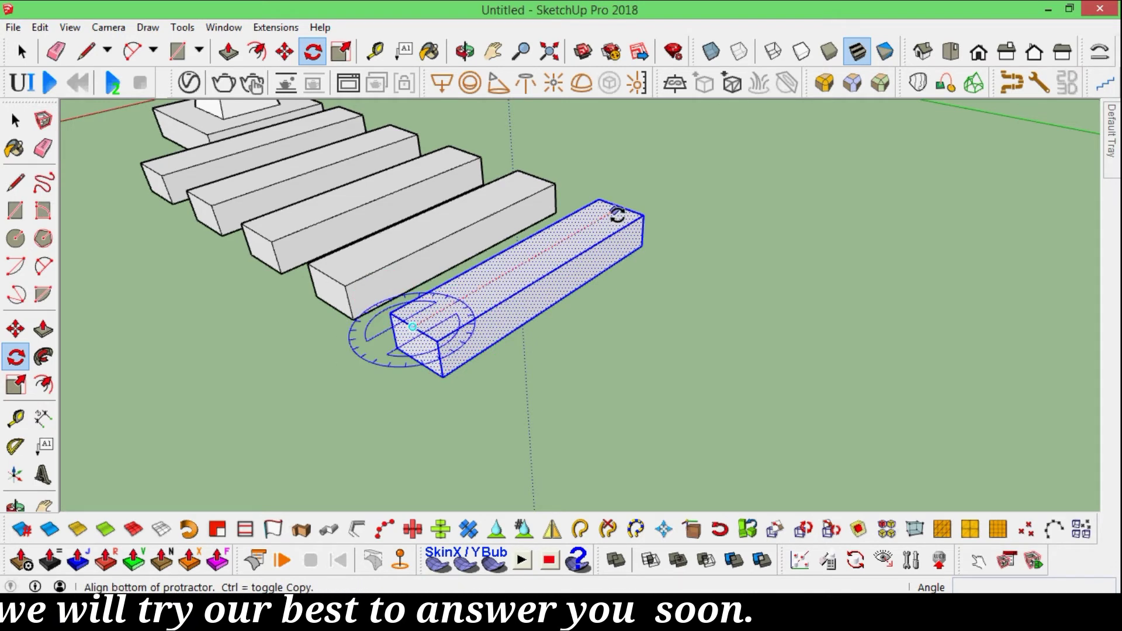
{"action": "left_click", "coordinate": [619, 214]}
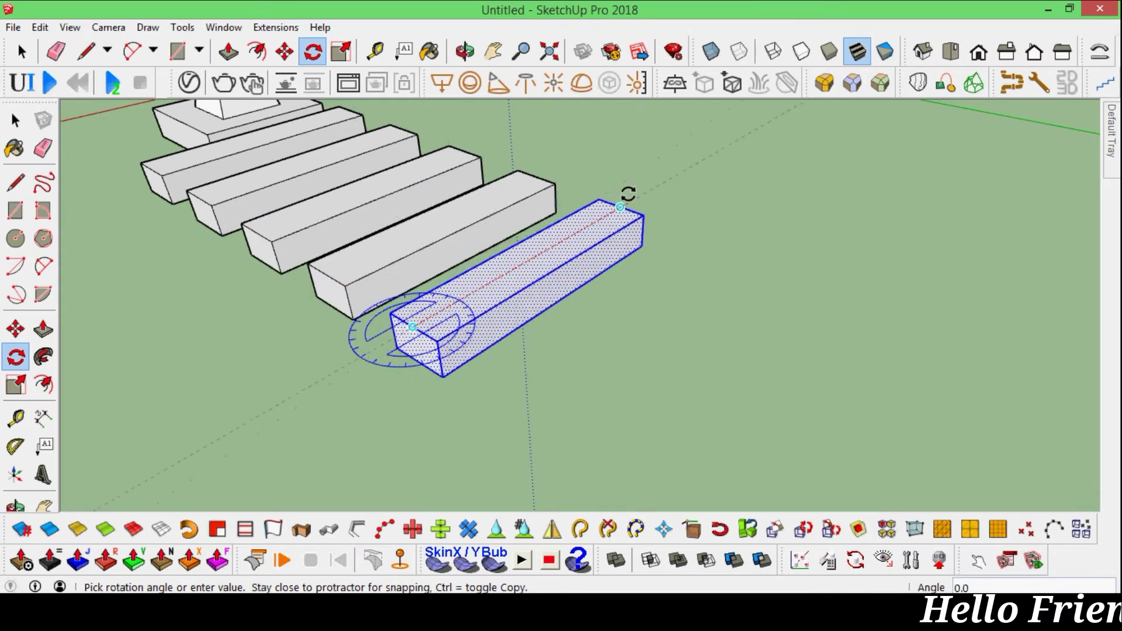
{"action": "left_click", "coordinate": [637, 197]}
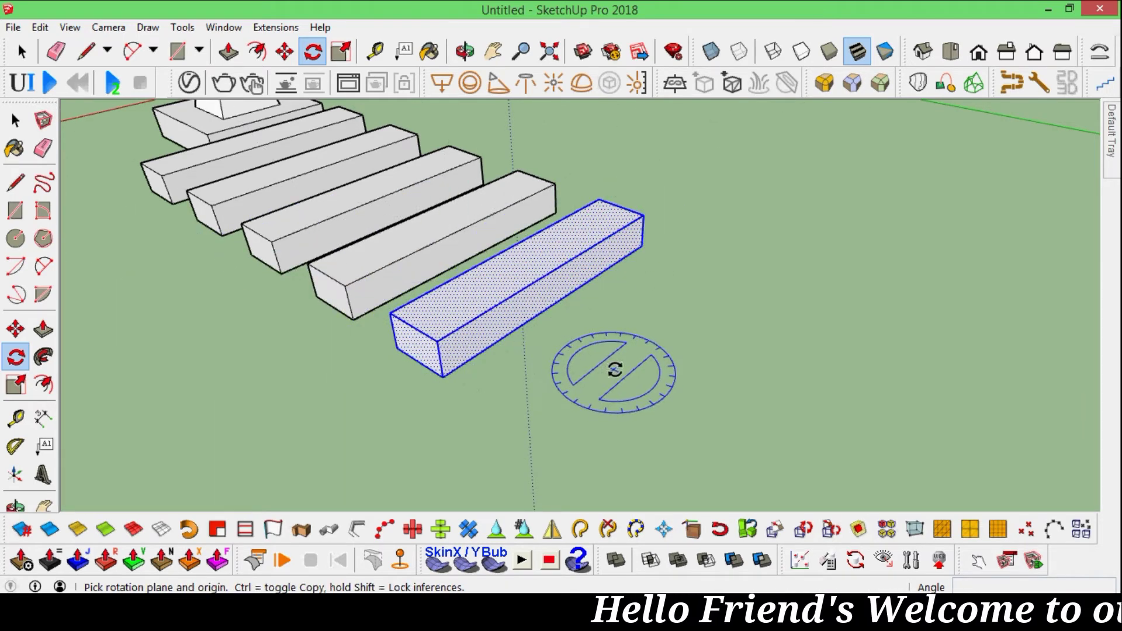
Step: Draw a square rectangle face on the ground beside the last box and select it
{"action": "key", "text": "space"}
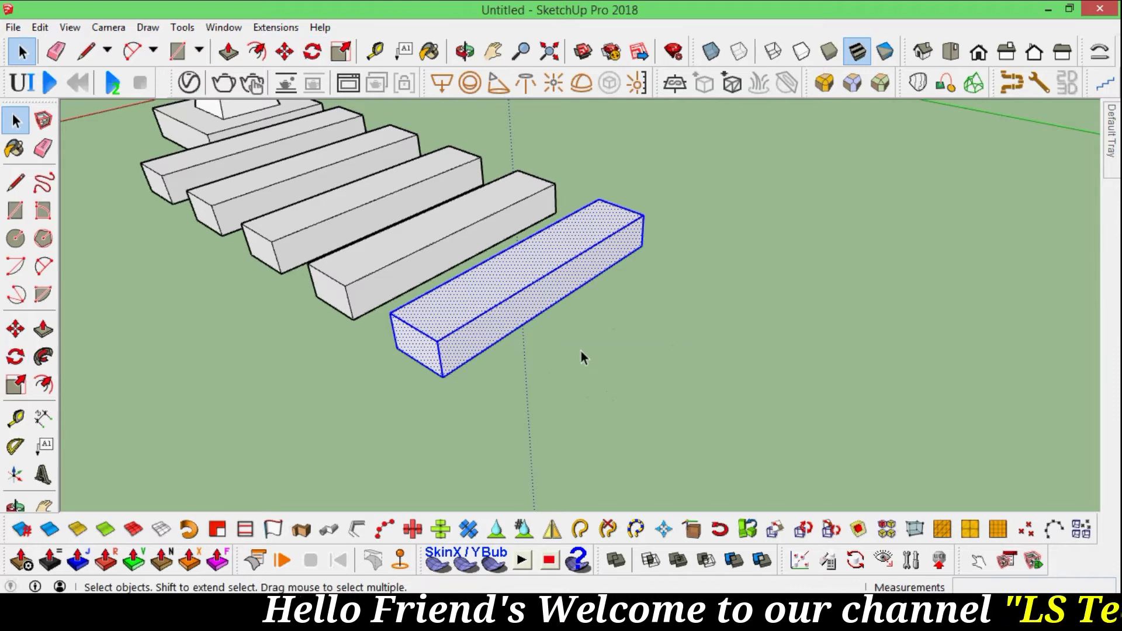
{"action": "key", "text": "r"}
{"action": "left_click", "coordinate": [551, 378]}
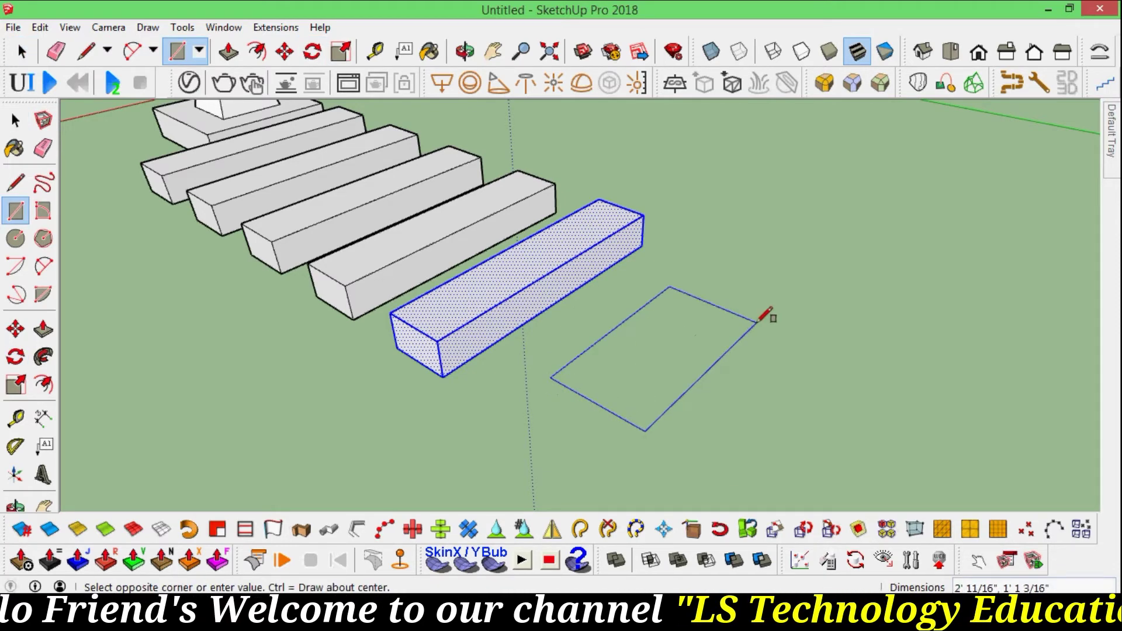
{"action": "left_click", "coordinate": [731, 353]}
{"action": "key", "text": "space"}
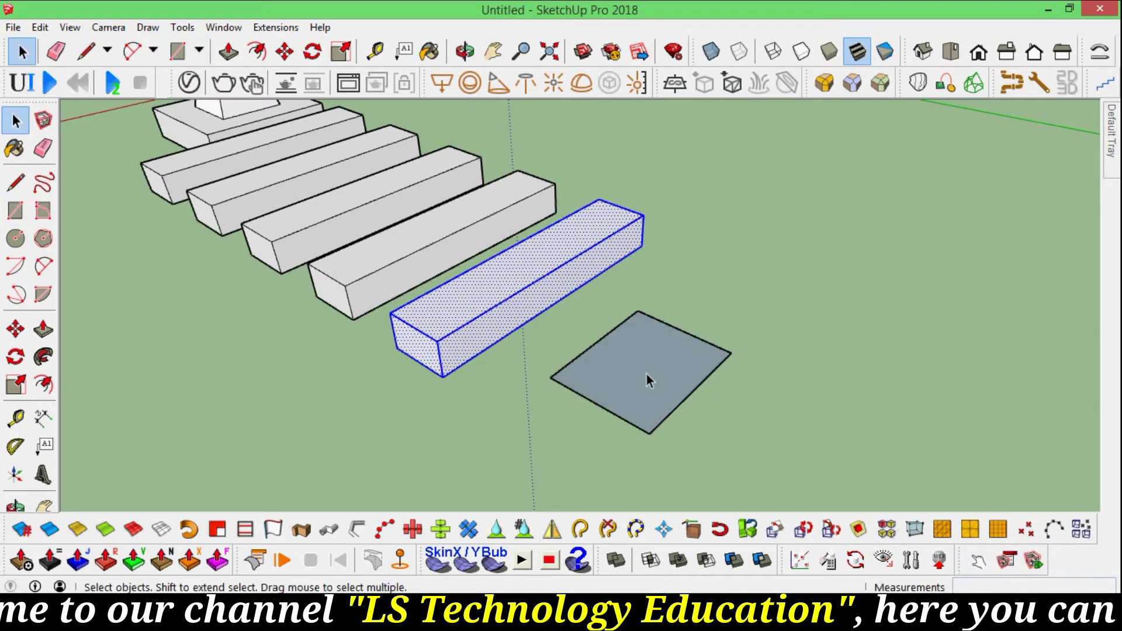
{"action": "left_click", "coordinate": [647, 377]}
{"action": "scroll", "coordinate": [760, 351], "scroll_direction": "down", "scroll_amount": 2}
{"action": "middle_click_drag", "start_coordinate": [867, 333], "coordinate": [901, 351]}
{"action": "scroll", "coordinate": [837, 413], "scroll_direction": "up", "scroll_amount": 3}
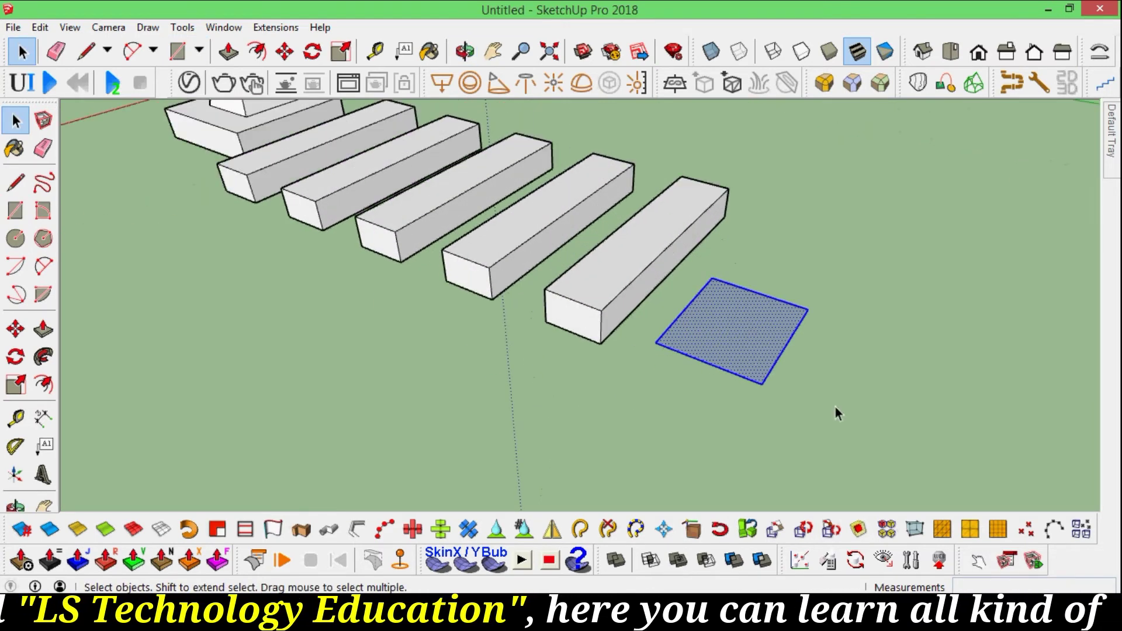
{"action": "mouse_move", "coordinate": [836, 413]}
{"action": "middle_mouse_down"}
{"action": "mouse_move", "coordinate": [709, 372]}
{"action": "mouse_move", "coordinate": [735, 401]}
{"action": "mouse_move", "coordinate": [779, 413]}
{"action": "middle_mouse_up"}
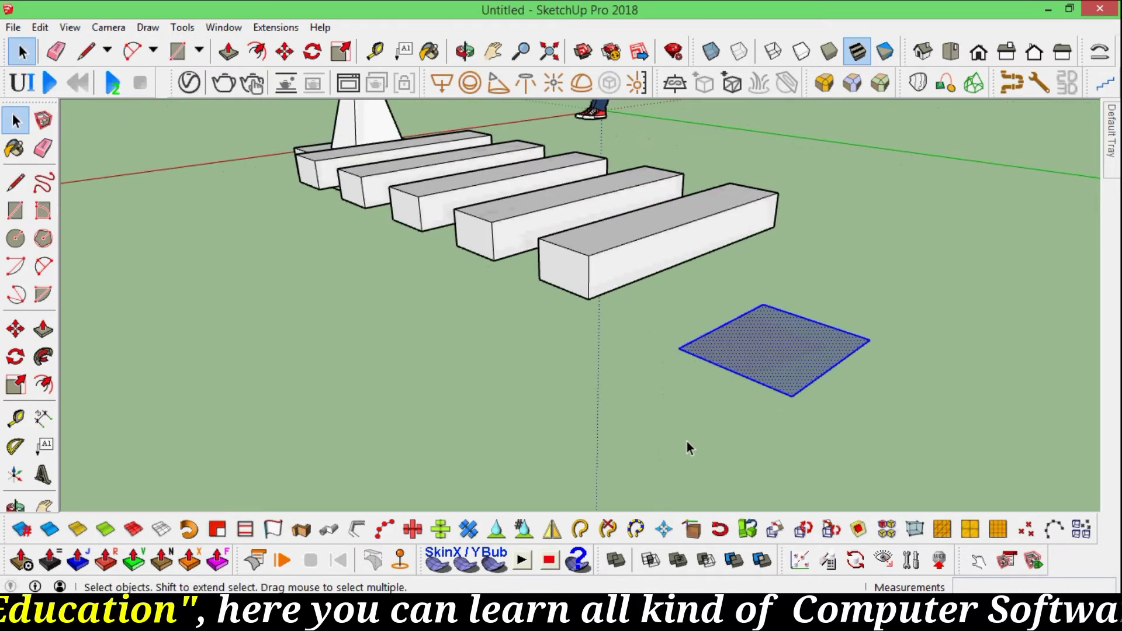
{"action": "key", "text": "o"}
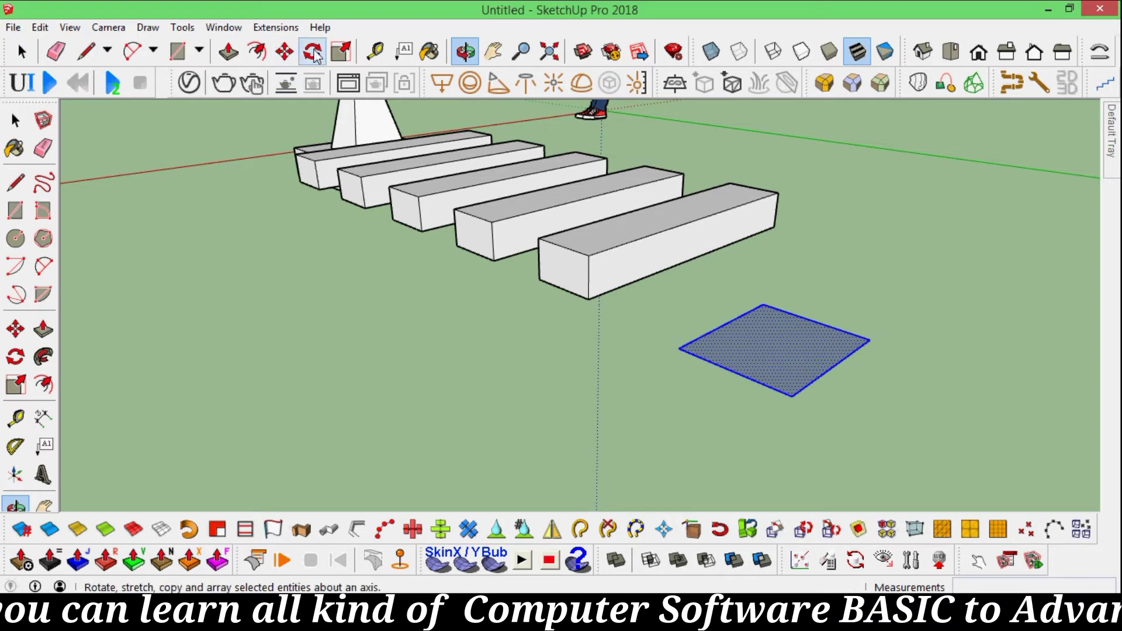
{"action": "left_click", "coordinate": [312, 51]}
{"action": "scroll", "coordinate": [812, 358], "scroll_direction": "up", "scroll_amount": 2}
{"action": "scroll", "coordinate": [826, 433], "scroll_direction": "up", "scroll_amount": 2}
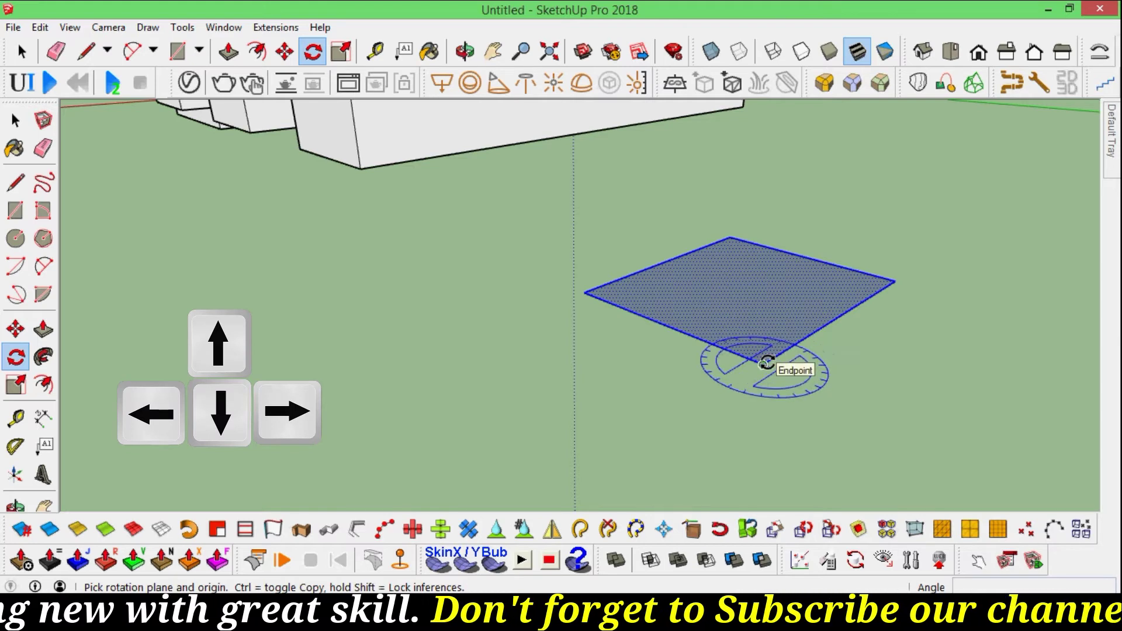
{"action": "key", "text": "Right"}
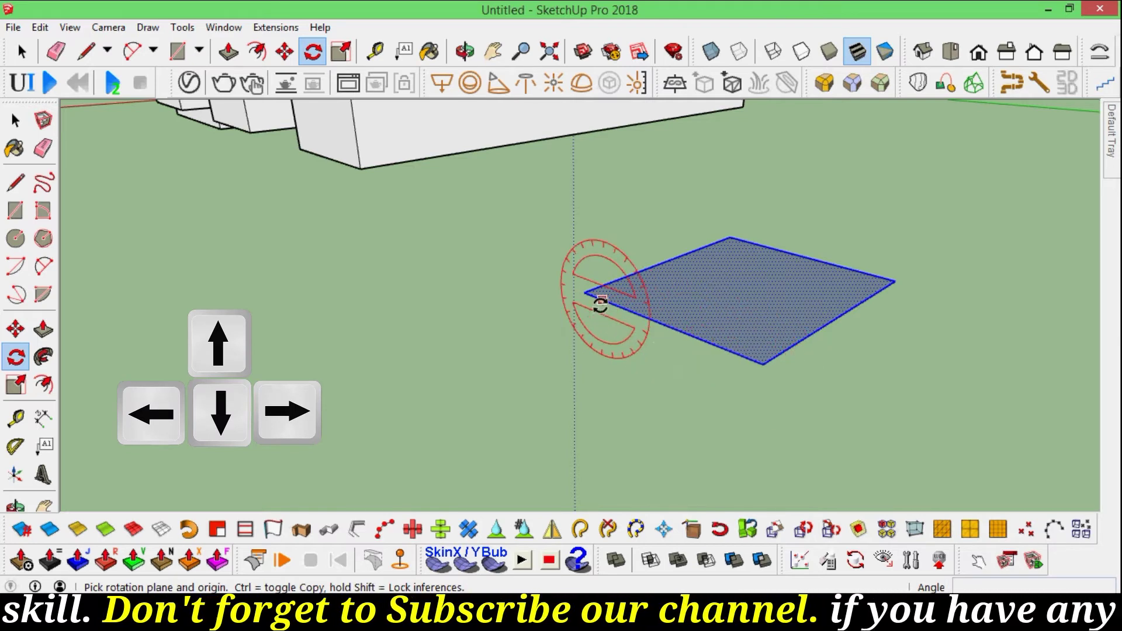
{"action": "key", "text": "Left"}
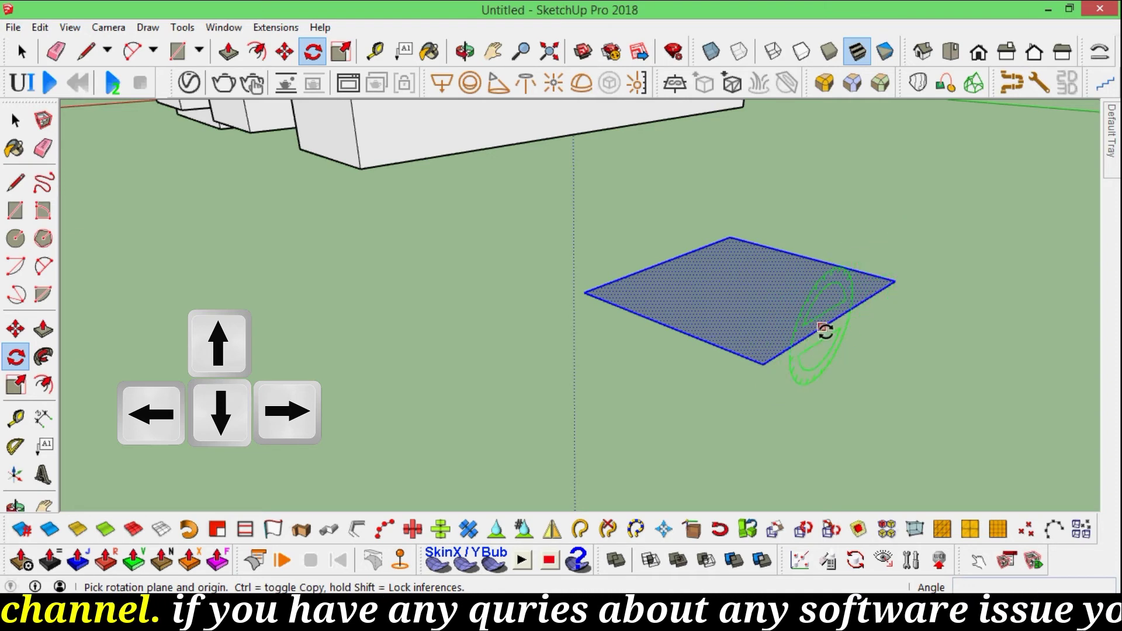
{"action": "key", "text": "Left"}
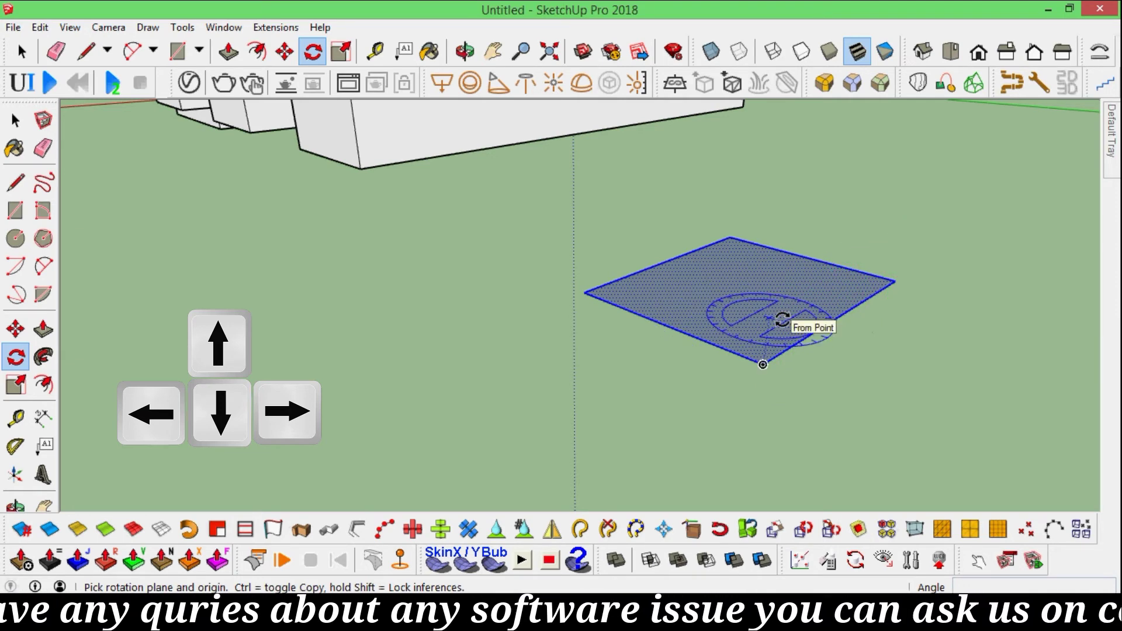
{"action": "key", "text": "Down"}
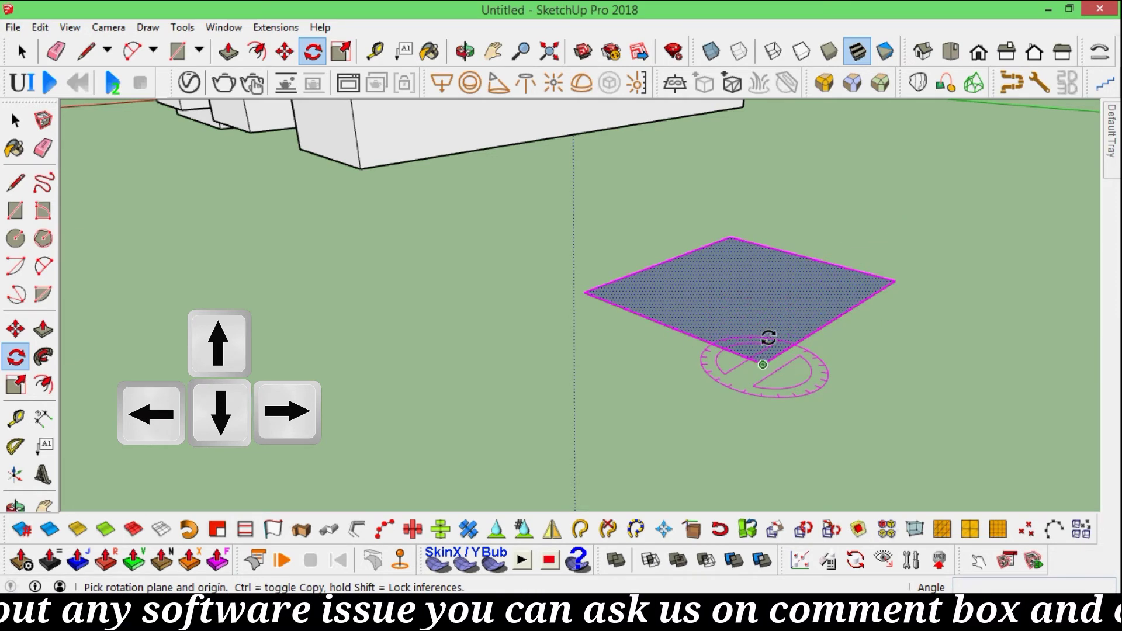
{"action": "key", "text": "Right"}
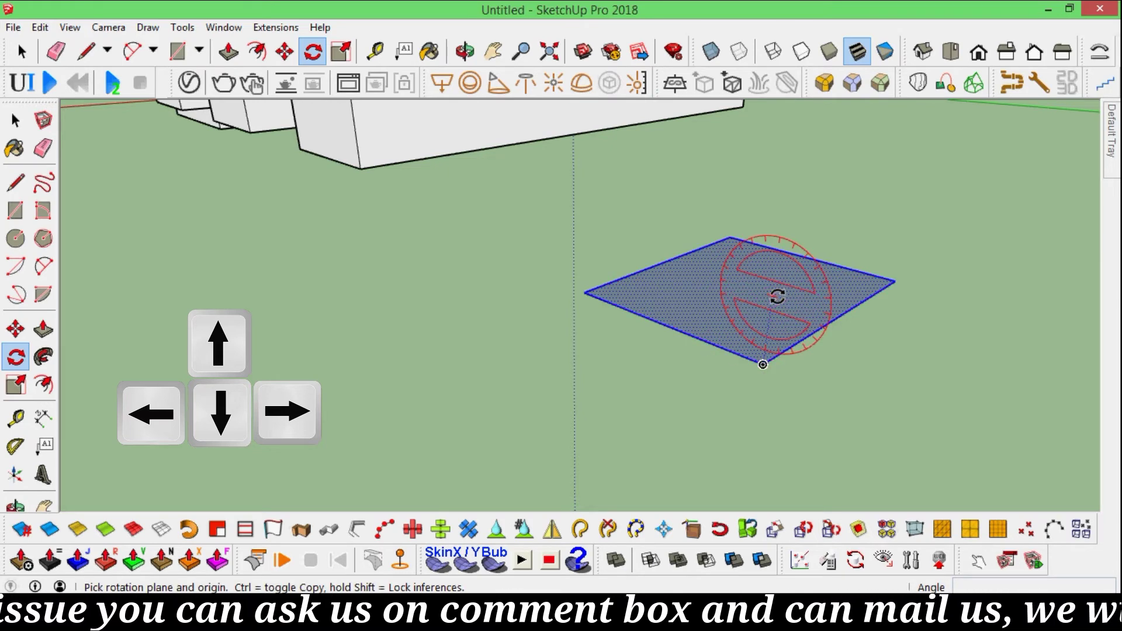
{"action": "key", "text": "Left"}
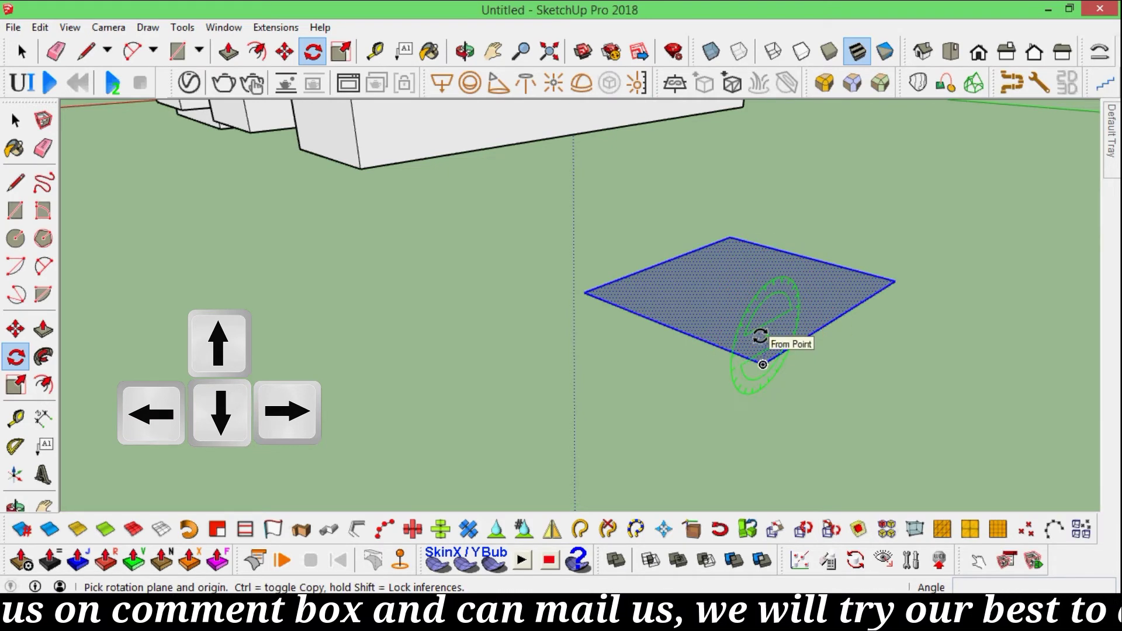
{"action": "key", "text": "Up"}
{"action": "key", "text": "Down"}
{"action": "key", "text": "Left"}
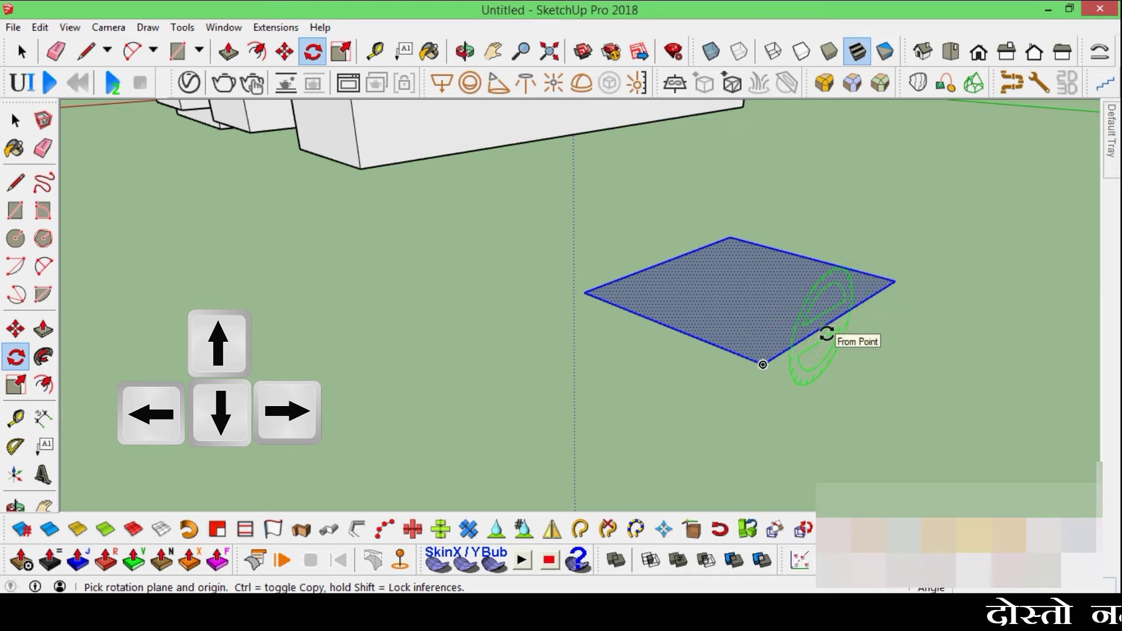
{"action": "key", "text": "Up"}
{"action": "scroll", "coordinate": [772, 346], "scroll_direction": "down", "scroll_amount": 2}
Step: Select the figure, stepped block, bars and square face together and delete them all
{"action": "key", "text": "space"}
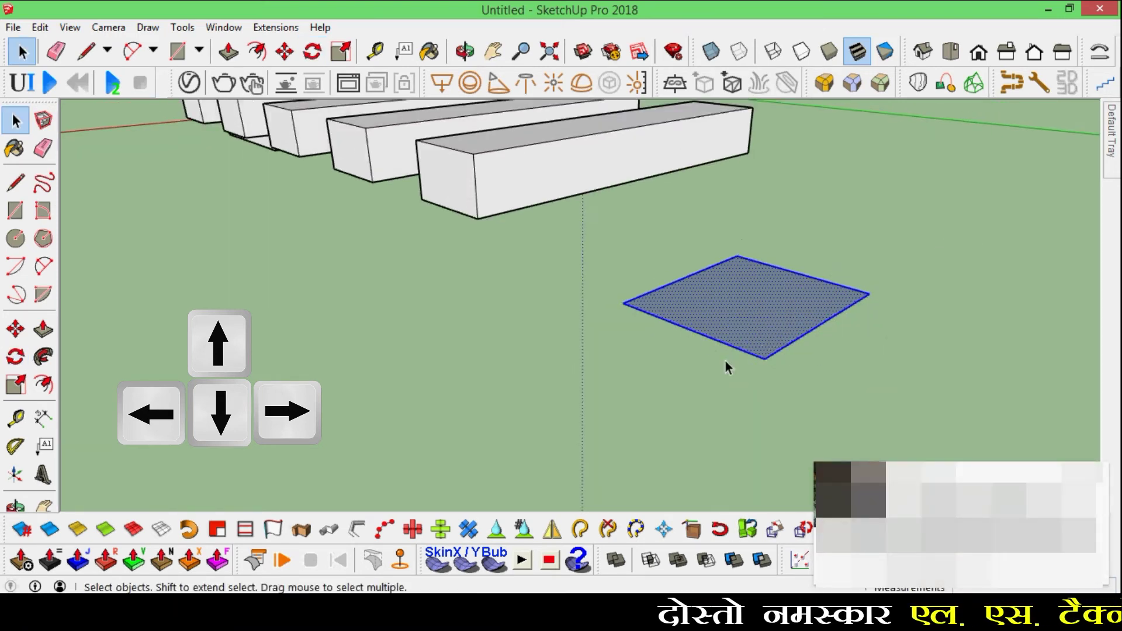
{"action": "scroll", "coordinate": [693, 388], "scroll_direction": "down", "scroll_amount": 3}
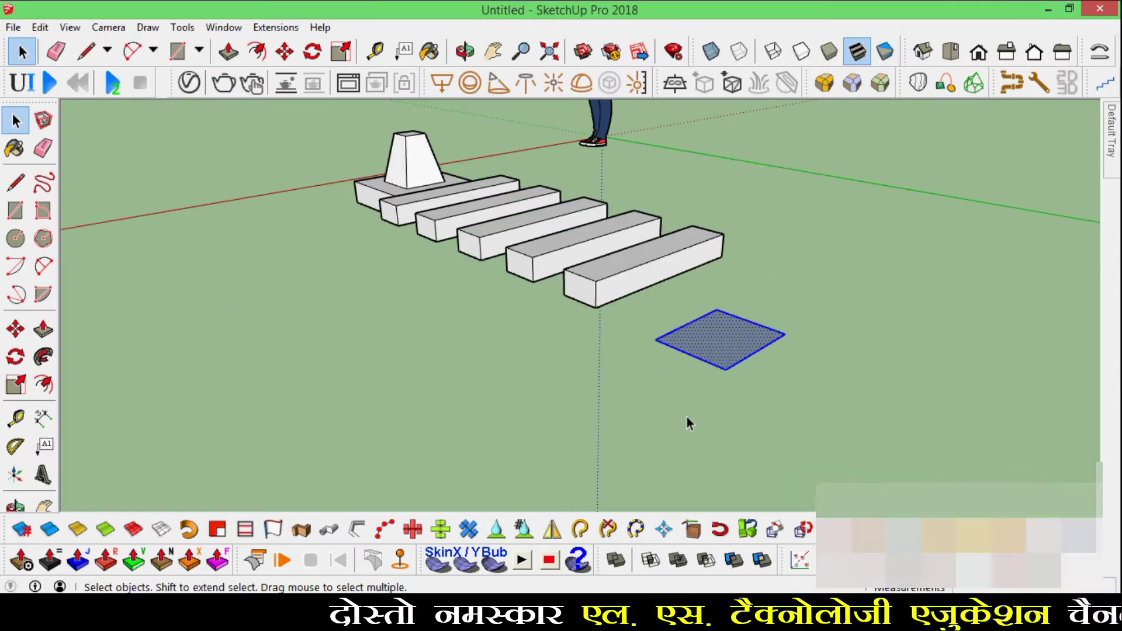
{"action": "scroll", "coordinate": [686, 414], "scroll_direction": "down", "scroll_amount": 3}
{"action": "left_click", "coordinate": [796, 319]}
{"action": "scroll", "coordinate": [818, 321], "scroll_direction": "down", "scroll_amount": 2}
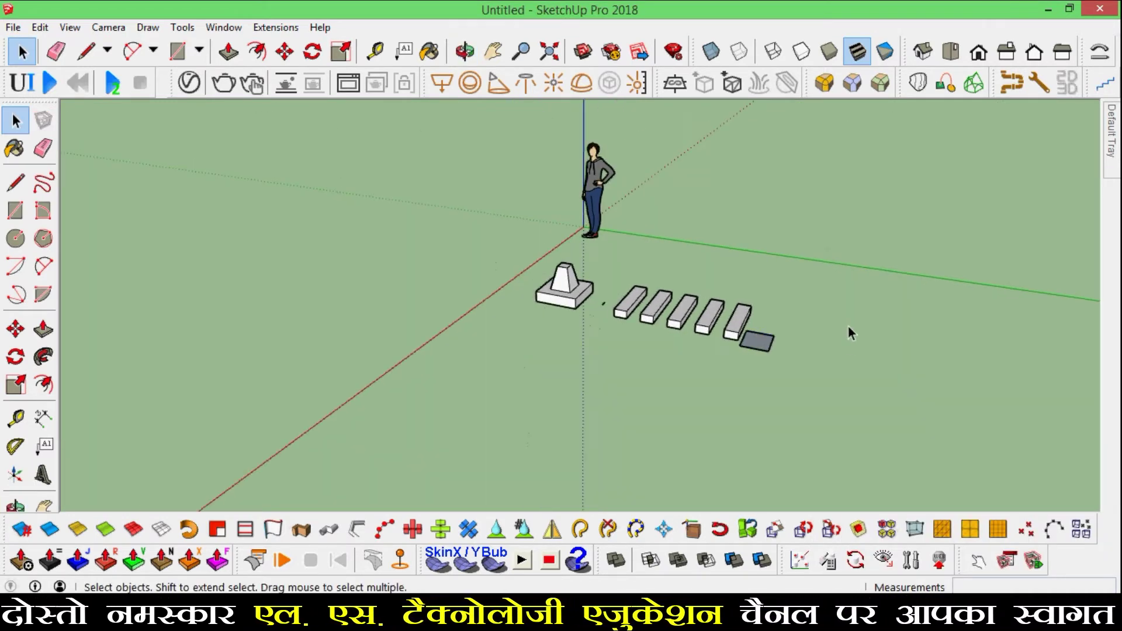
{"action": "mouse_move", "coordinate": [778, 356]}
{"action": "middle_mouse_down"}
{"action": "mouse_move", "coordinate": [866, 310]}
{"action": "mouse_move", "coordinate": [822, 326]}
{"action": "mouse_move", "coordinate": [902, 223]}
{"action": "middle_mouse_up"}
{"action": "left_click_drag", "start_coordinate": [475, 363], "coordinate": [498, 360]}
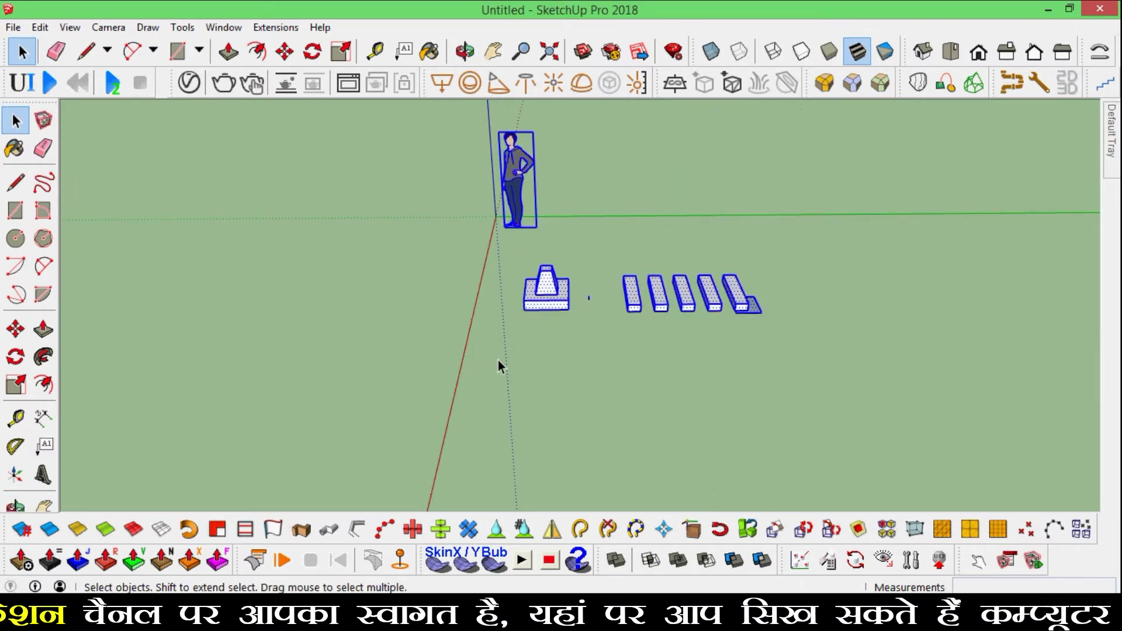
{"action": "key", "text": "Delete"}
{"action": "mouse_move", "coordinate": [497, 360]}
{"action": "middle_mouse_down"}
{"action": "mouse_move", "coordinate": [643, 348]}
{"action": "mouse_move", "coordinate": [483, 343]}
{"action": "mouse_move", "coordinate": [799, 380]}
{"action": "mouse_move", "coordinate": [672, 394]}
{"action": "mouse_move", "coordinate": [676, 380]}
{"action": "middle_mouse_up"}
Step: Draw two straight lines on the ground, the second below and right of the first
{"action": "key", "text": "l"}
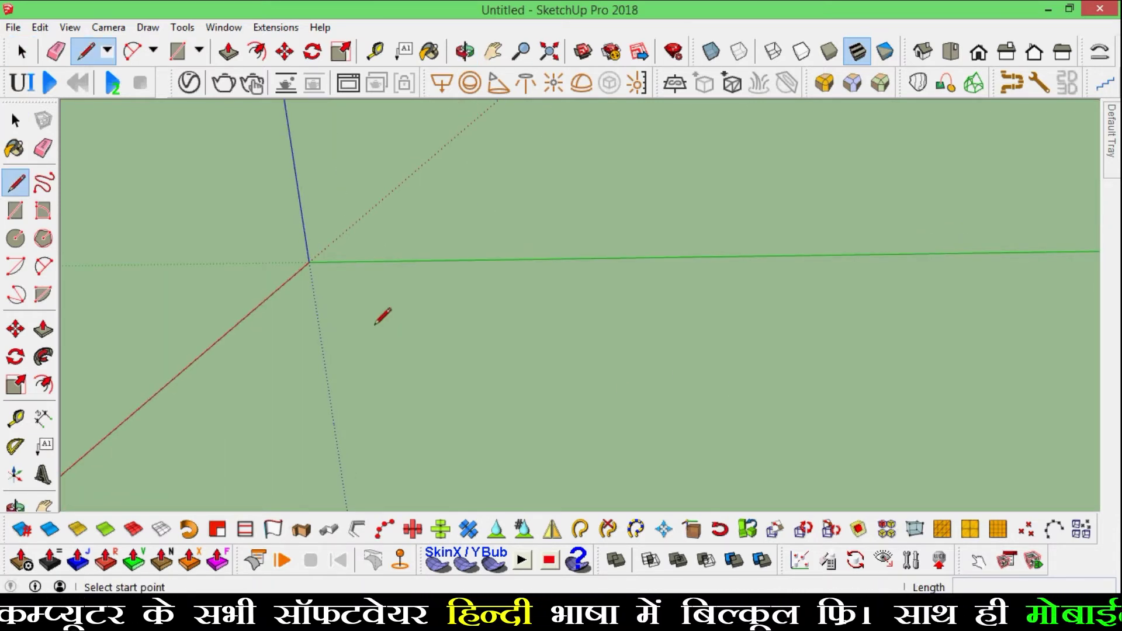
{"action": "left_click", "coordinate": [367, 321]}
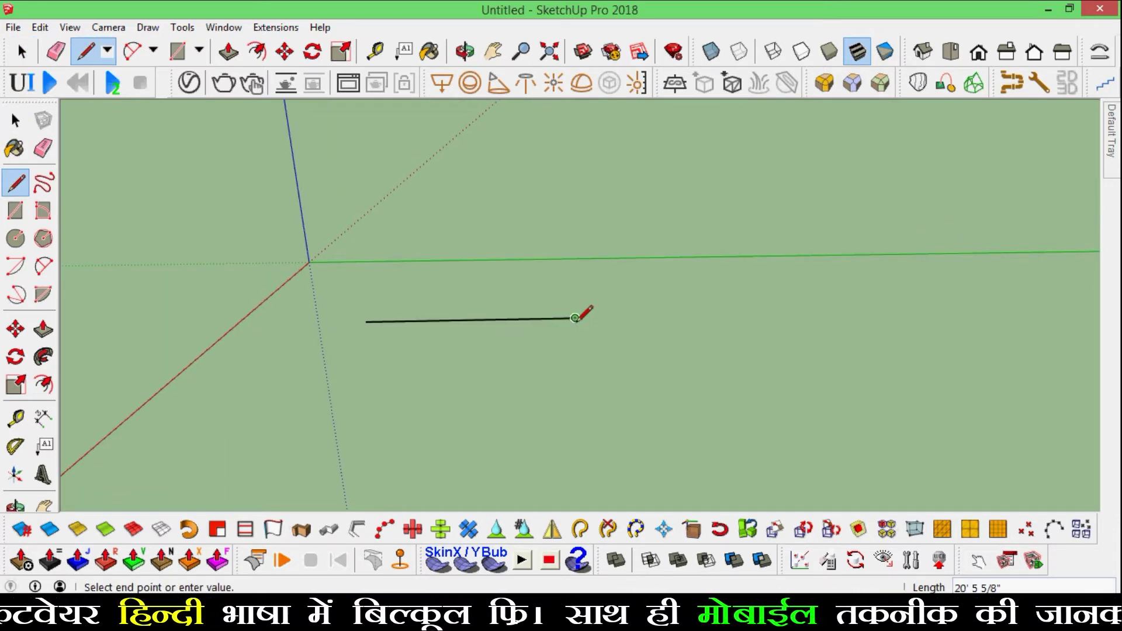
{"action": "left_click", "coordinate": [575, 318]}
{"action": "key", "text": "space"}
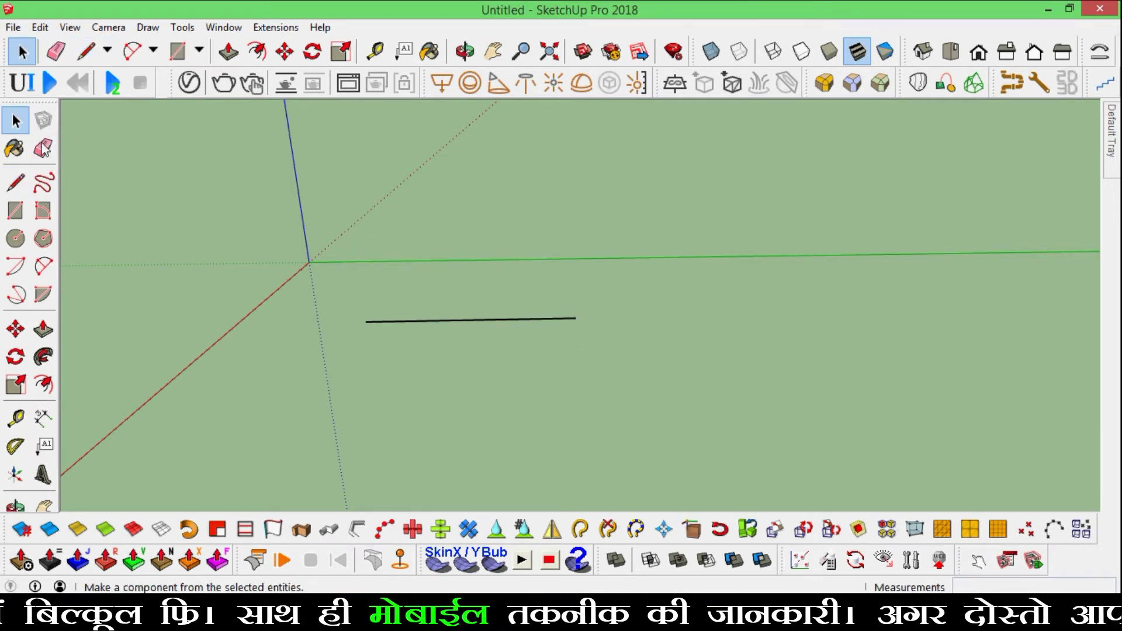
{"action": "left_click", "coordinate": [85, 54]}
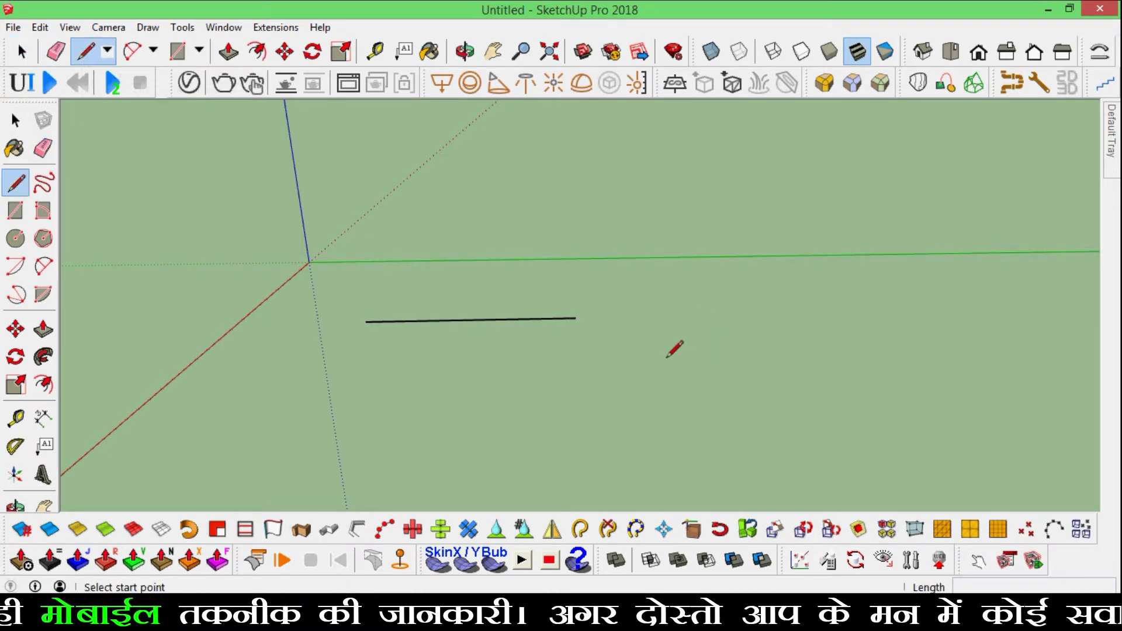
{"action": "left_click", "coordinate": [916, 352]}
{"action": "key", "text": "space"}
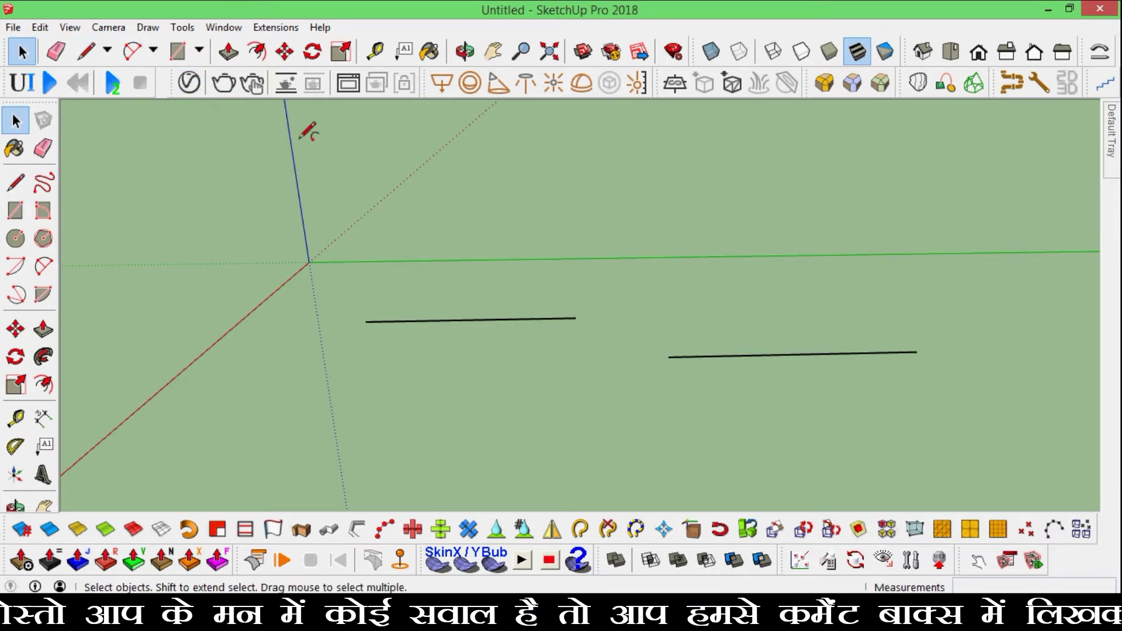
Step: Connect the first line's end to the second line's start with a two-point arc
{"action": "key", "text": "a"}
{"action": "left_click", "coordinate": [575, 318]}
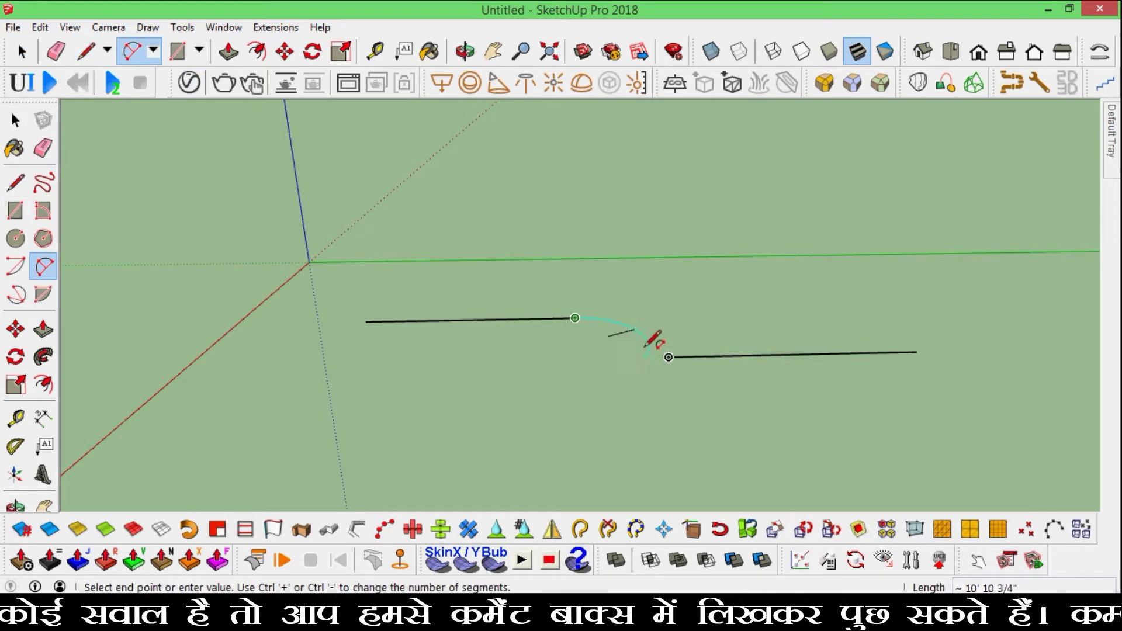
{"action": "left_click", "coordinate": [669, 357]}
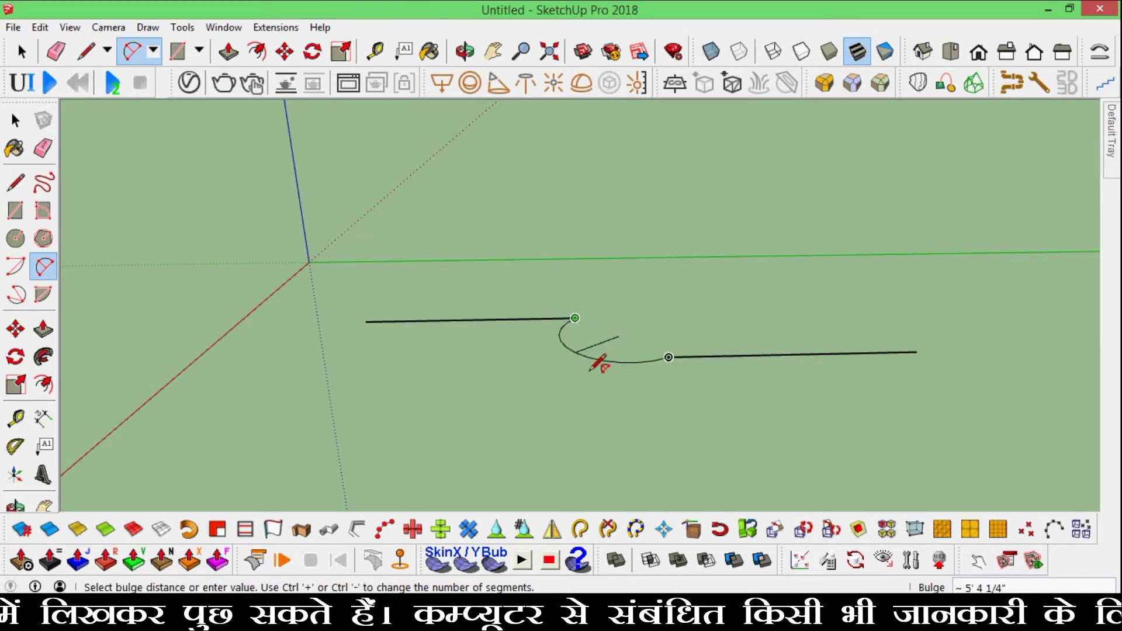
{"action": "left_click", "coordinate": [597, 364]}
{"action": "key", "text": "o"}
{"action": "mouse_move", "coordinate": [718, 376]}
{"action": "left_mouse_down"}
{"action": "mouse_move", "coordinate": [464, 413]}
{"action": "mouse_move", "coordinate": [401, 282]}
{"action": "mouse_move", "coordinate": [463, 242]}
{"action": "mouse_move", "coordinate": [392, 308]}
{"action": "left_mouse_up"}
{"action": "key", "text": "space"}
{"action": "mouse_move", "coordinate": [392, 308]}
{"action": "middle_mouse_down"}
{"action": "mouse_move", "coordinate": [471, 321]}
{"action": "mouse_move", "coordinate": [542, 405]}
{"action": "mouse_move", "coordinate": [661, 329]}
{"action": "middle_mouse_up"}
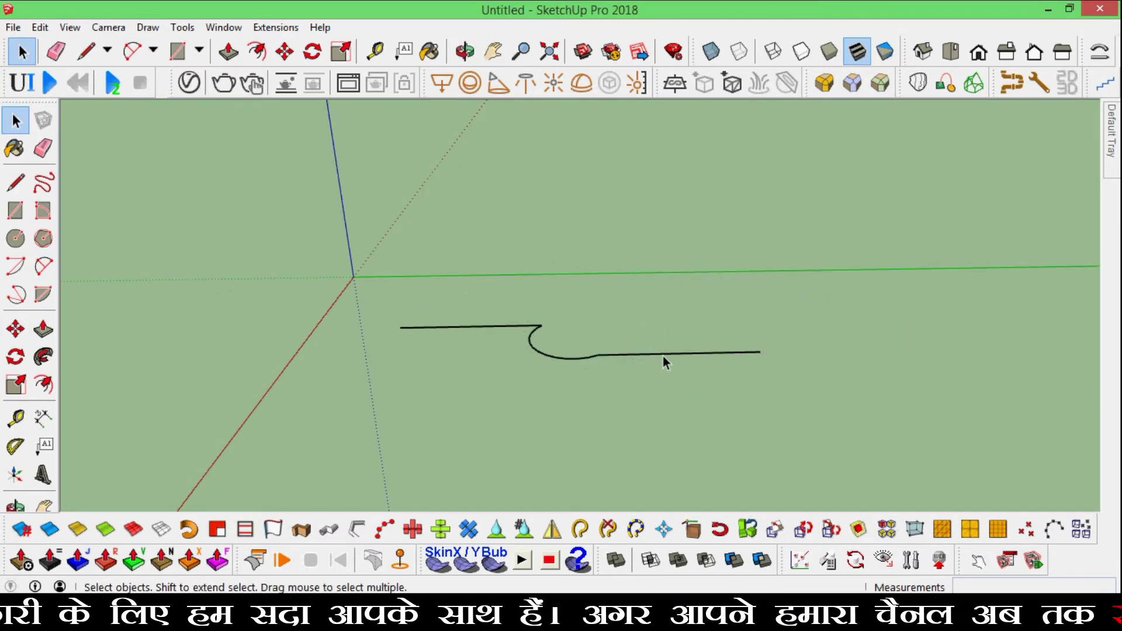
Step: Select the right edge, arc and left edge one by one to confirm they are separate pieces
{"action": "left_click", "coordinate": [662, 357]}
{"action": "left_click", "coordinate": [573, 355]}
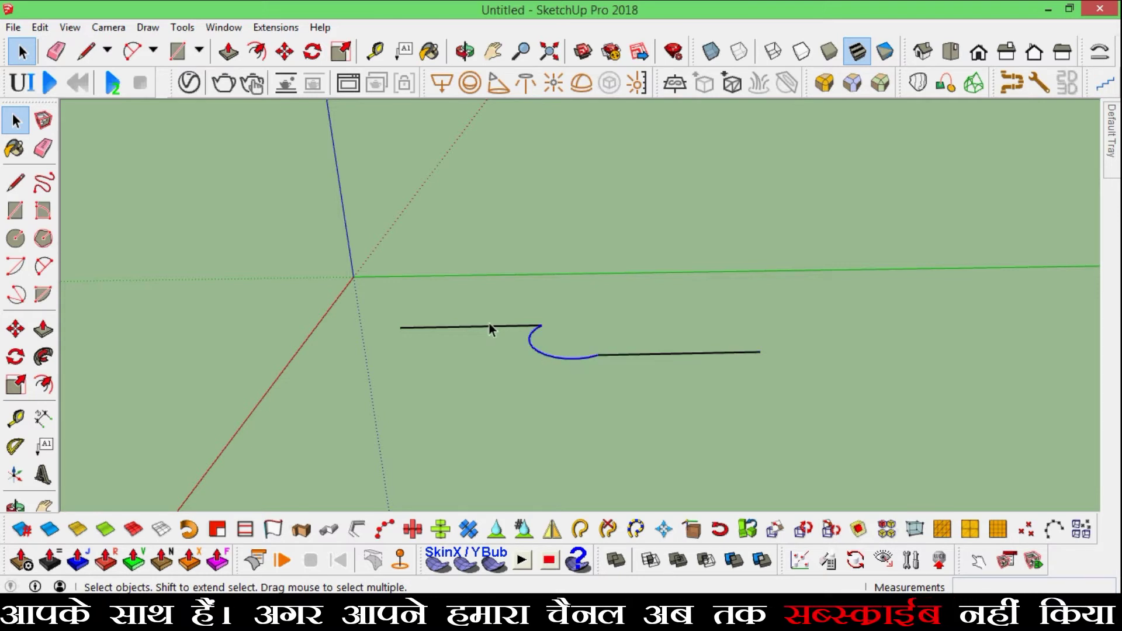
{"action": "left_click", "coordinate": [489, 325]}
{"action": "mouse_move", "coordinate": [346, 364]}
{"action": "middle_mouse_down"}
{"action": "mouse_move", "coordinate": [430, 381]}
{"action": "mouse_move", "coordinate": [631, 380]}
{"action": "mouse_move", "coordinate": [438, 380]}
{"action": "mouse_move", "coordinate": [544, 435]}
{"action": "mouse_move", "coordinate": [463, 403]}
{"action": "mouse_move", "coordinate": [441, 333]}
{"action": "mouse_move", "coordinate": [401, 313]}
{"action": "mouse_move", "coordinate": [275, 339]}
{"action": "middle_mouse_up"}
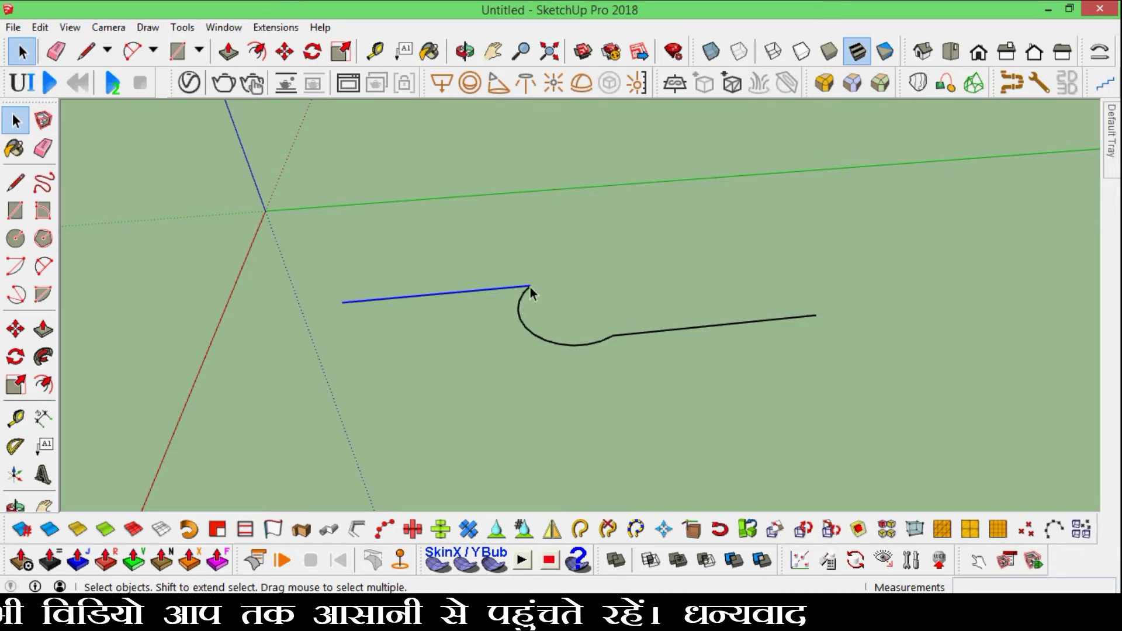
{"action": "left_click", "coordinate": [667, 331]}
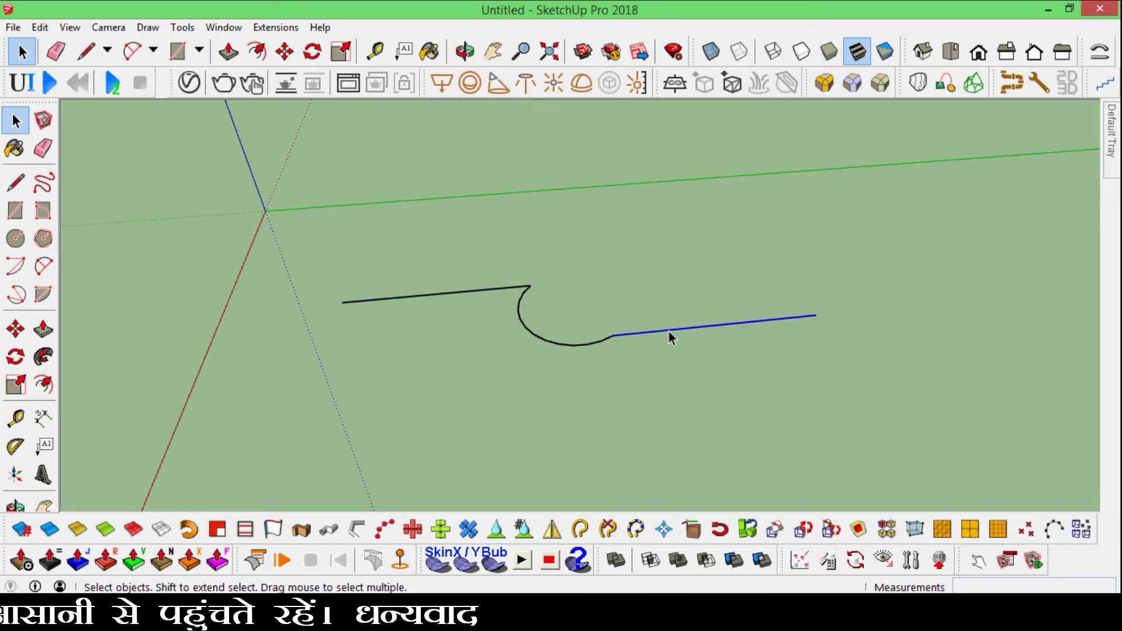
{"action": "left_click", "coordinate": [597, 343]}
{"action": "left_click", "coordinate": [474, 291]}
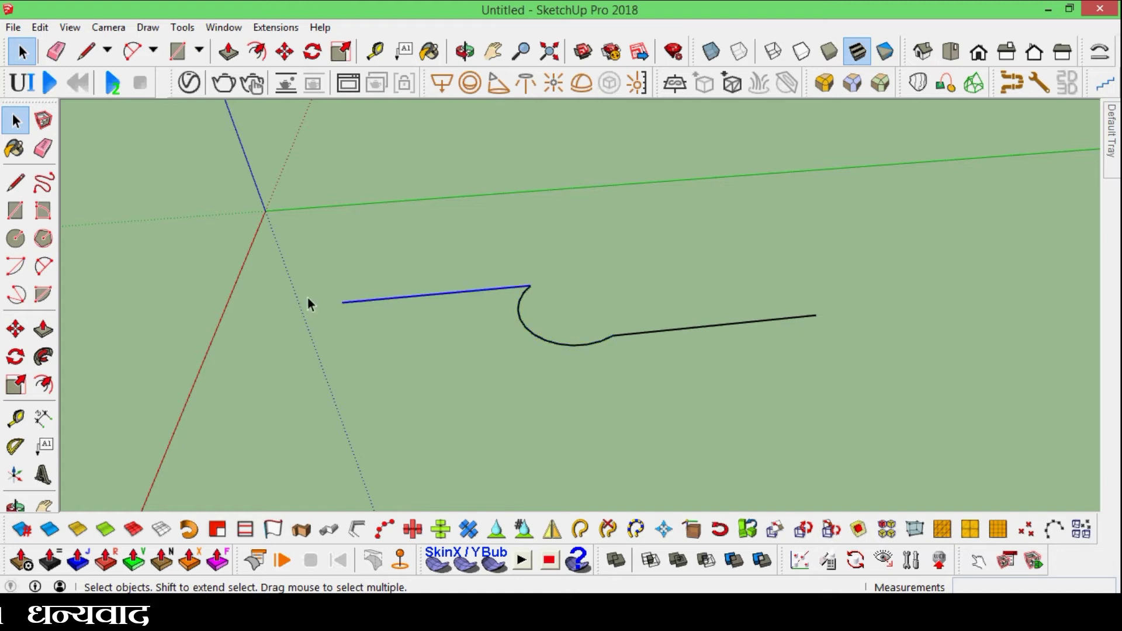
{"action": "scroll", "coordinate": [313, 271], "scroll_direction": "down", "scroll_amount": 3}
{"action": "scroll", "coordinate": [340, 282], "scroll_direction": "up", "scroll_amount": 2}
{"action": "scroll", "coordinate": [351, 289], "scroll_direction": "up", "scroll_amount": 1}
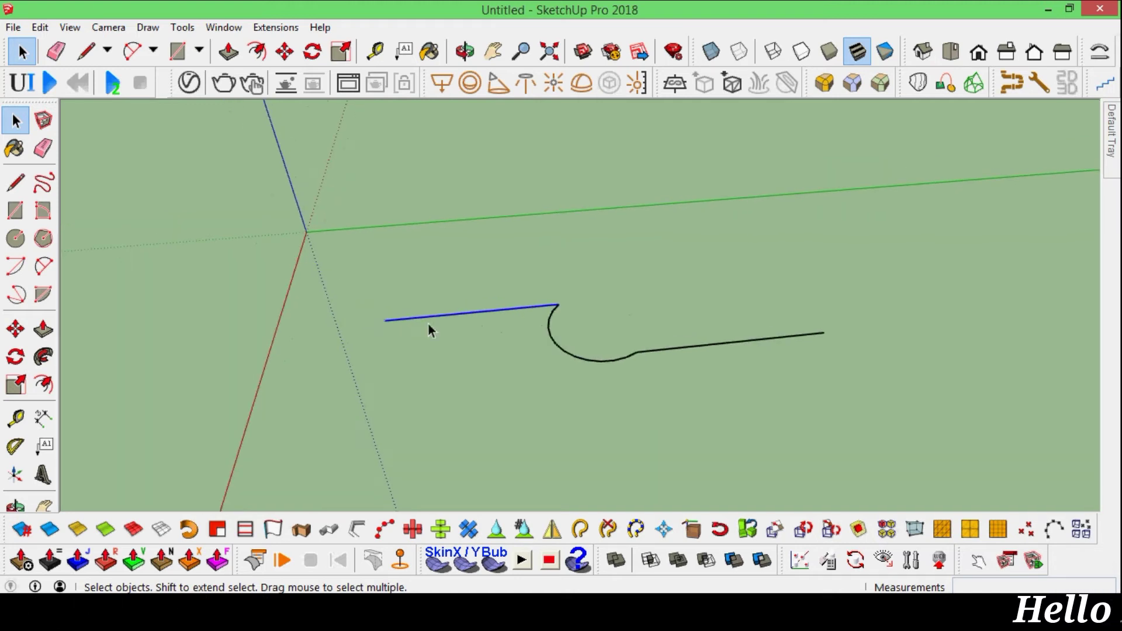
{"action": "left_click", "coordinate": [579, 358]}
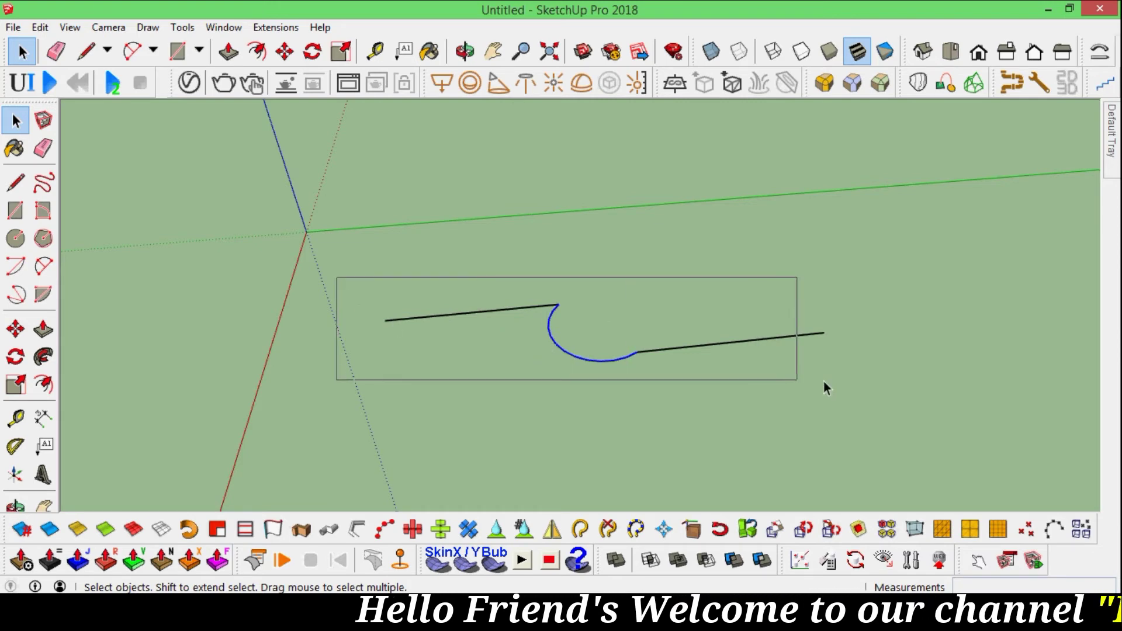
Step: Weld the lines and arc into one curve via Extensions > Weld and confirm it selects whole
{"action": "left_click_drag", "start_coordinate": [447, 363], "coordinate": [857, 380]}
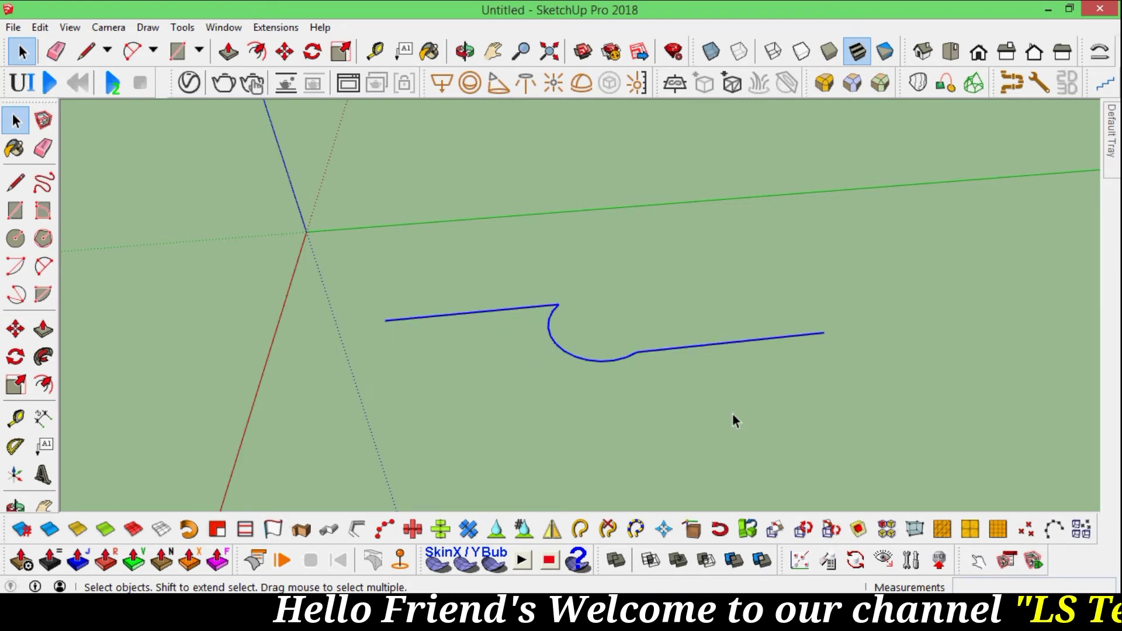
{"action": "left_click", "coordinate": [287, 29]}
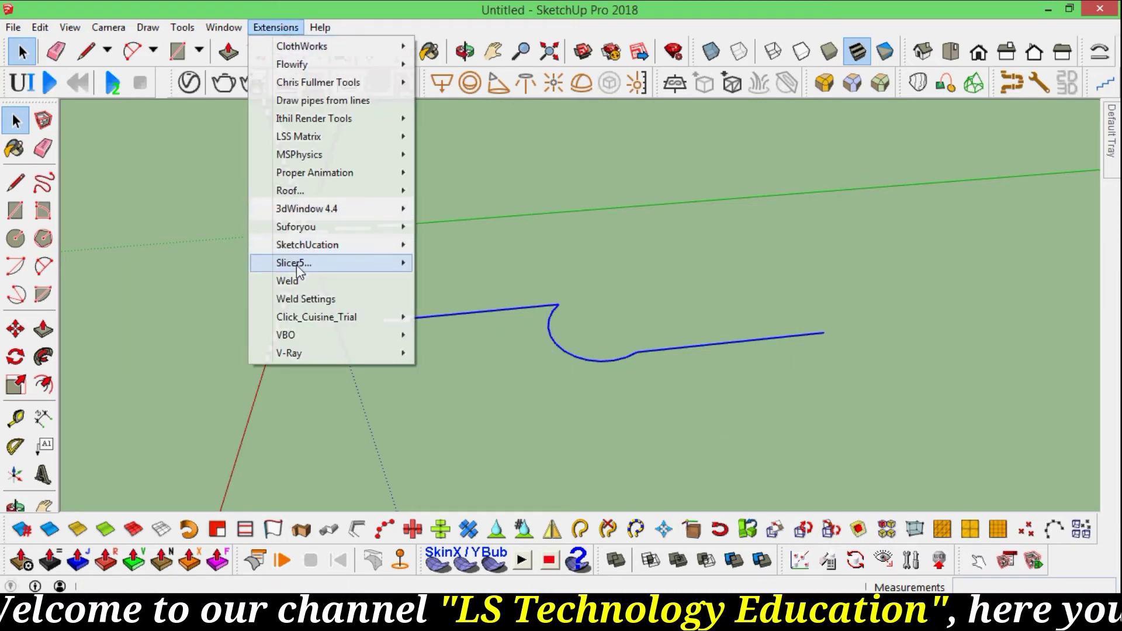
{"action": "left_click", "coordinate": [287, 282]}
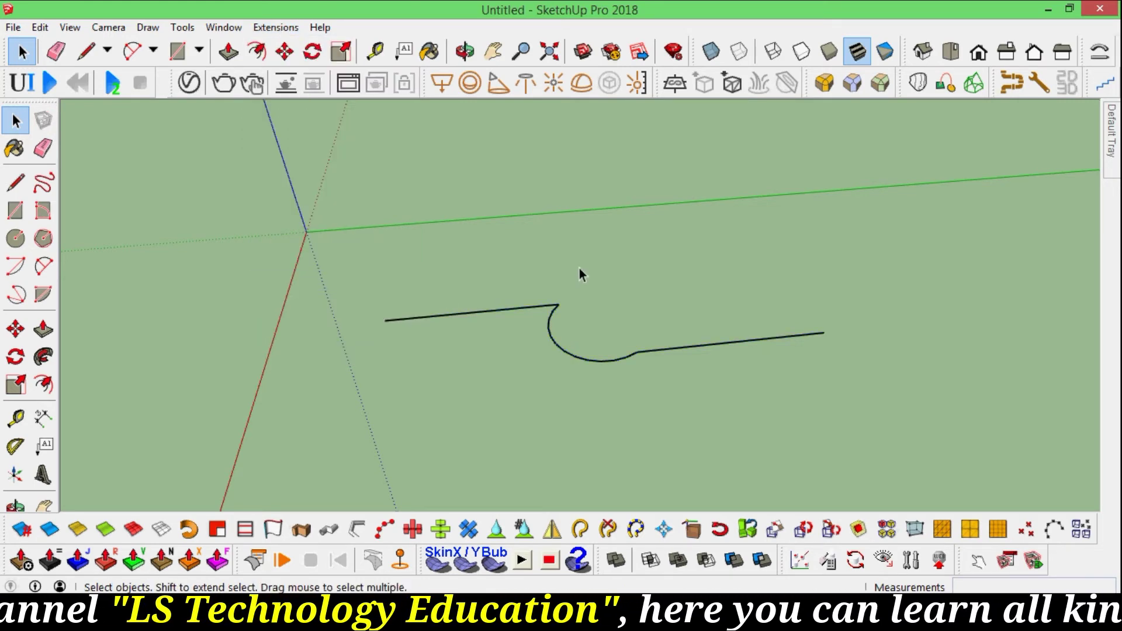
{"action": "left_click", "coordinate": [550, 328]}
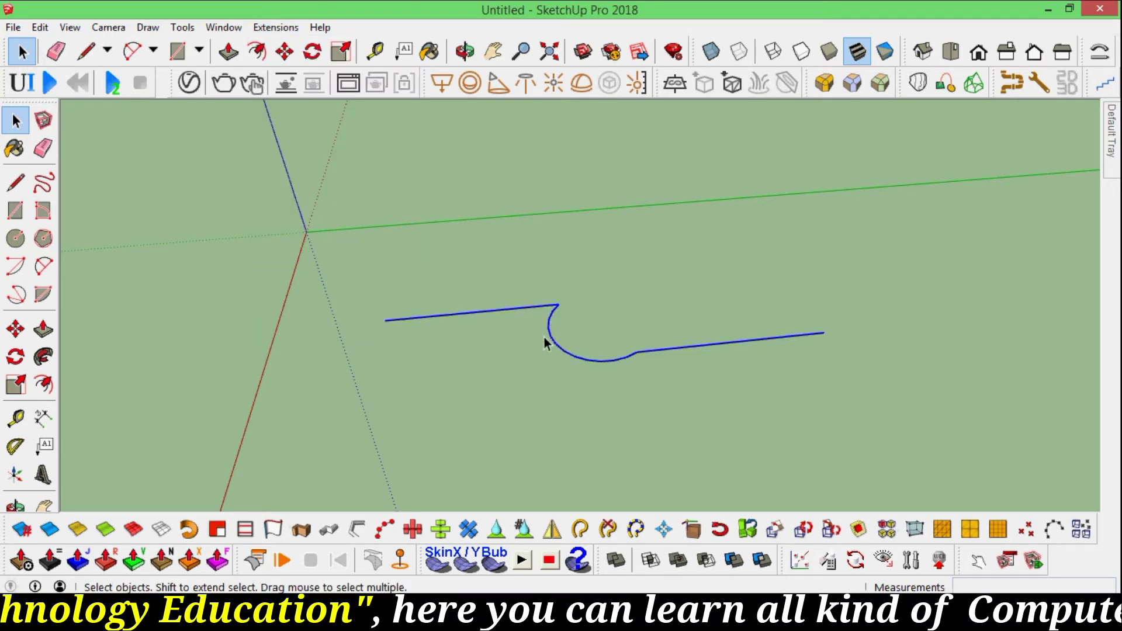
{"action": "left_click", "coordinate": [715, 419]}
{"action": "left_click", "coordinate": [620, 367]}
Step: Orbit around the welded curve, then select it and delete it
{"action": "key", "text": "o"}
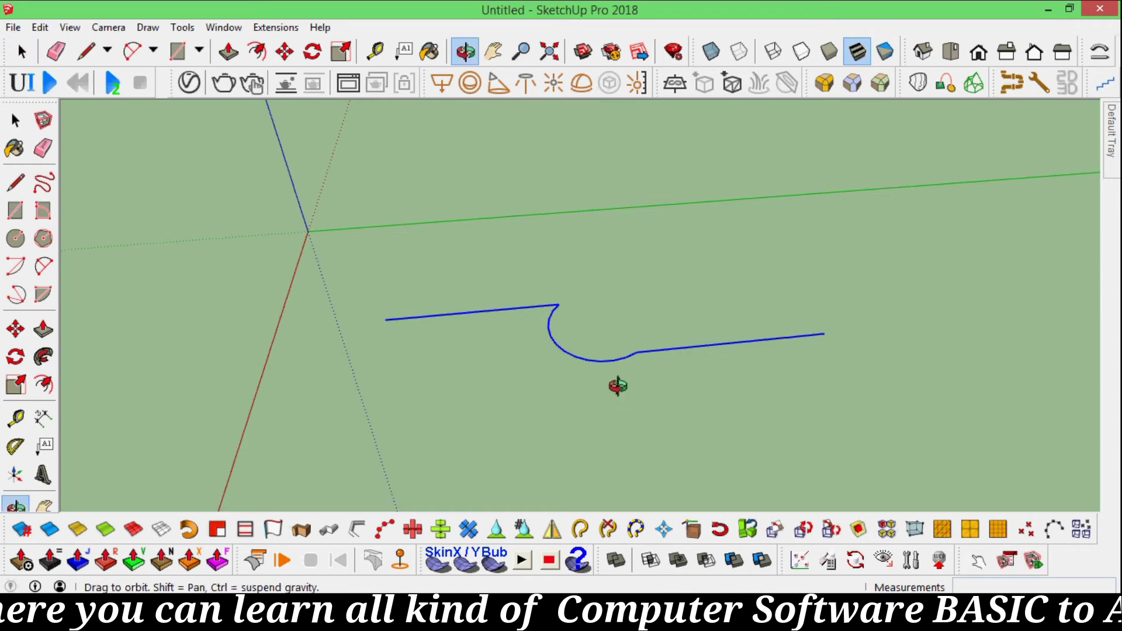
{"action": "mouse_move", "coordinate": [609, 383]}
{"action": "left_mouse_down"}
{"action": "mouse_move", "coordinate": [622, 245]}
{"action": "mouse_move", "coordinate": [779, 364]}
{"action": "mouse_move", "coordinate": [461, 366]}
{"action": "mouse_move", "coordinate": [544, 388]}
{"action": "mouse_move", "coordinate": [479, 359]}
{"action": "mouse_move", "coordinate": [494, 346]}
{"action": "left_mouse_up"}
{"action": "key", "text": "space"}
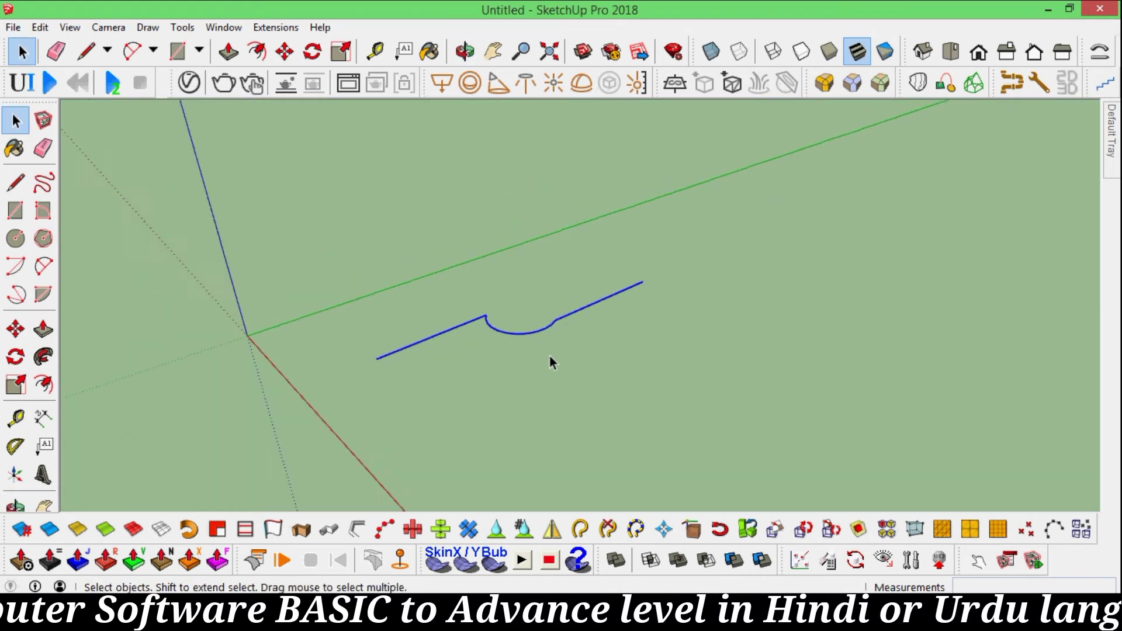
{"action": "mouse_move", "coordinate": [549, 355]}
{"action": "middle_mouse_down"}
{"action": "mouse_move", "coordinate": [616, 315]}
{"action": "mouse_move", "coordinate": [600, 361]}
{"action": "mouse_move", "coordinate": [564, 380]}
{"action": "mouse_move", "coordinate": [440, 336]}
{"action": "middle_mouse_up"}
{"action": "left_click_drag", "start_coordinate": [337, 275], "coordinate": [565, 361]}
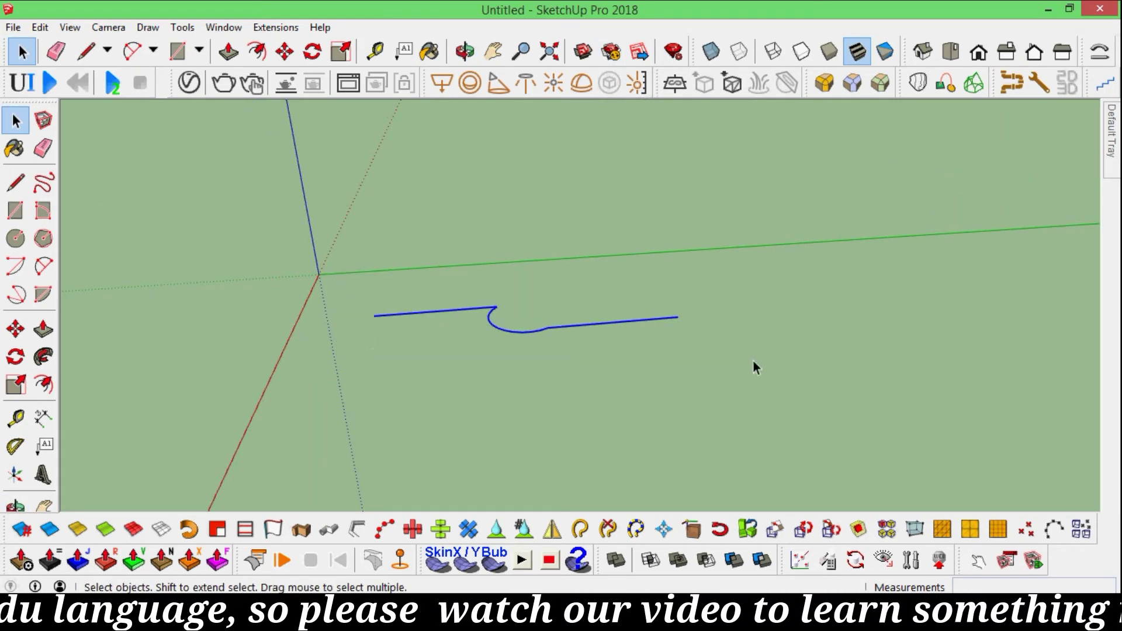
{"action": "key", "text": "Delete"}
{"action": "mouse_move", "coordinate": [754, 360]}
{"action": "middle_mouse_down"}
{"action": "mouse_move", "coordinate": [354, 292]}
{"action": "mouse_move", "coordinate": [562, 336]}
{"action": "mouse_move", "coordinate": [344, 320]}
{"action": "mouse_move", "coordinate": [395, 349]}
{"action": "mouse_move", "coordinate": [373, 318]}
{"action": "mouse_move", "coordinate": [393, 306]}
{"action": "mouse_move", "coordinate": [416, 366]}
{"action": "middle_mouse_up"}
{"action": "scroll", "coordinate": [293, 328], "scroll_direction": "down", "scroll_amount": 2}
Step: Draw a large circle with the Circle tool, centred on the ground near the origin
{"action": "scroll", "coordinate": [409, 369], "scroll_direction": "down", "scroll_amount": 1}
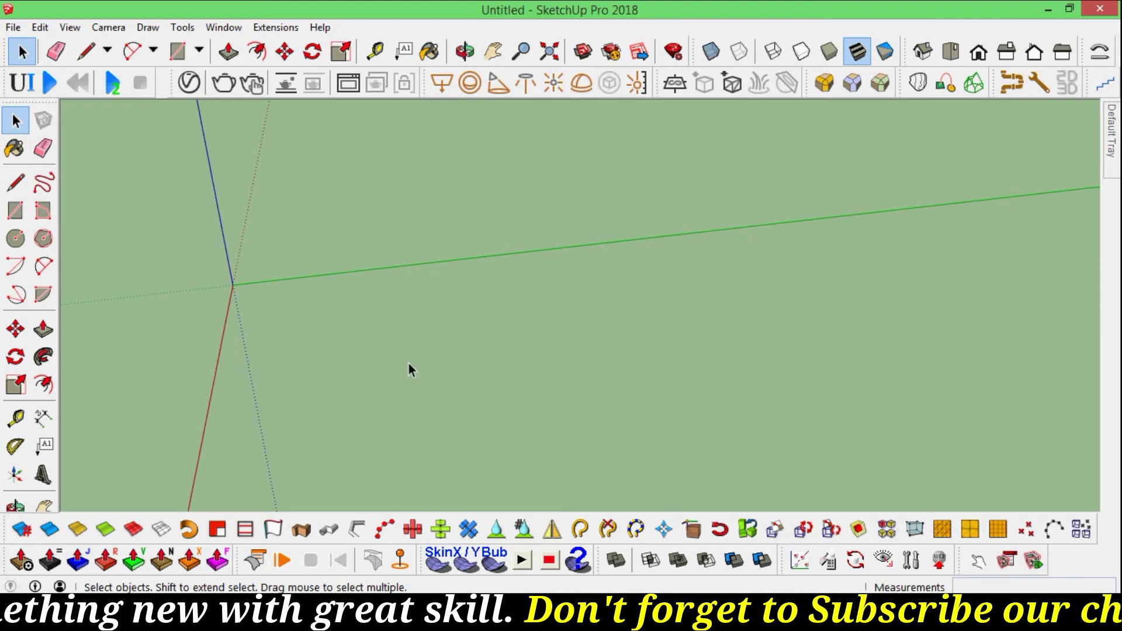
{"action": "key", "text": "c"}
{"action": "left_click", "coordinate": [391, 335]}
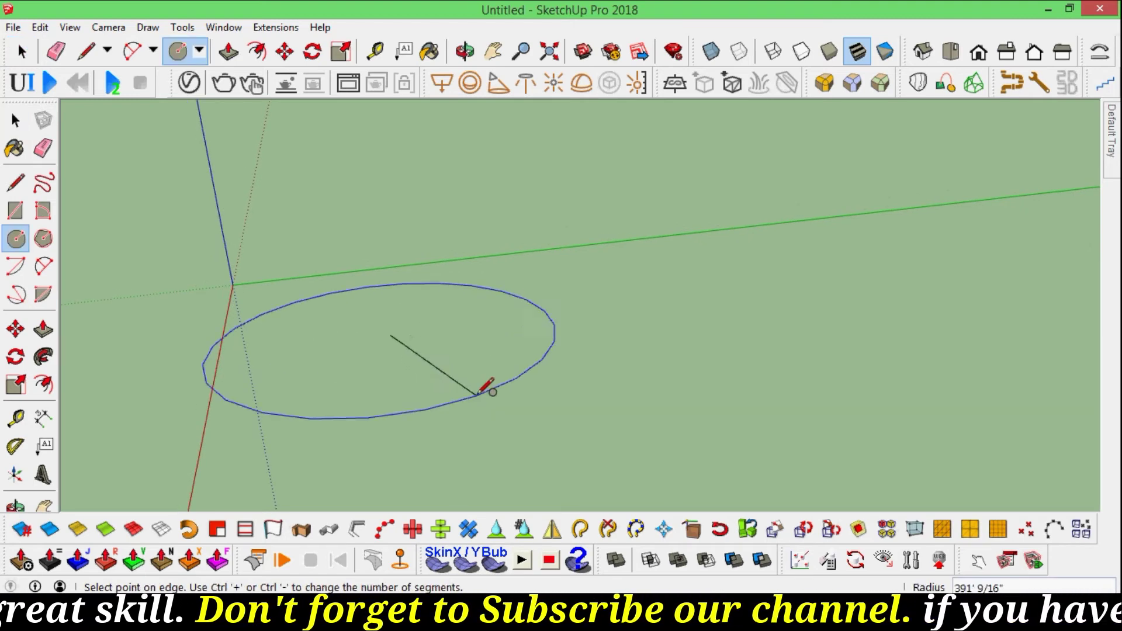
{"action": "left_click", "coordinate": [472, 396]}
{"action": "key", "text": "o"}
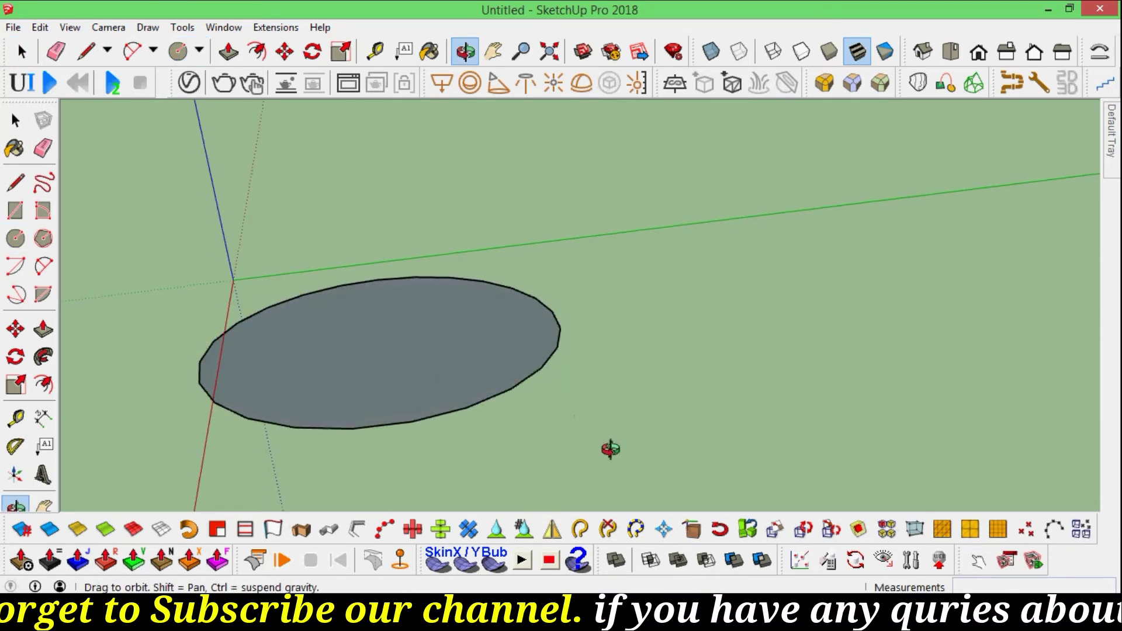
{"action": "mouse_move", "coordinate": [609, 446]}
{"action": "left_mouse_down"}
{"action": "mouse_move", "coordinate": [587, 486]}
{"action": "mouse_move", "coordinate": [532, 469]}
{"action": "left_mouse_up"}
Step: Select the circle's edge and face, then zoom and orbit to inspect its faceted edge
{"action": "key", "text": "c"}
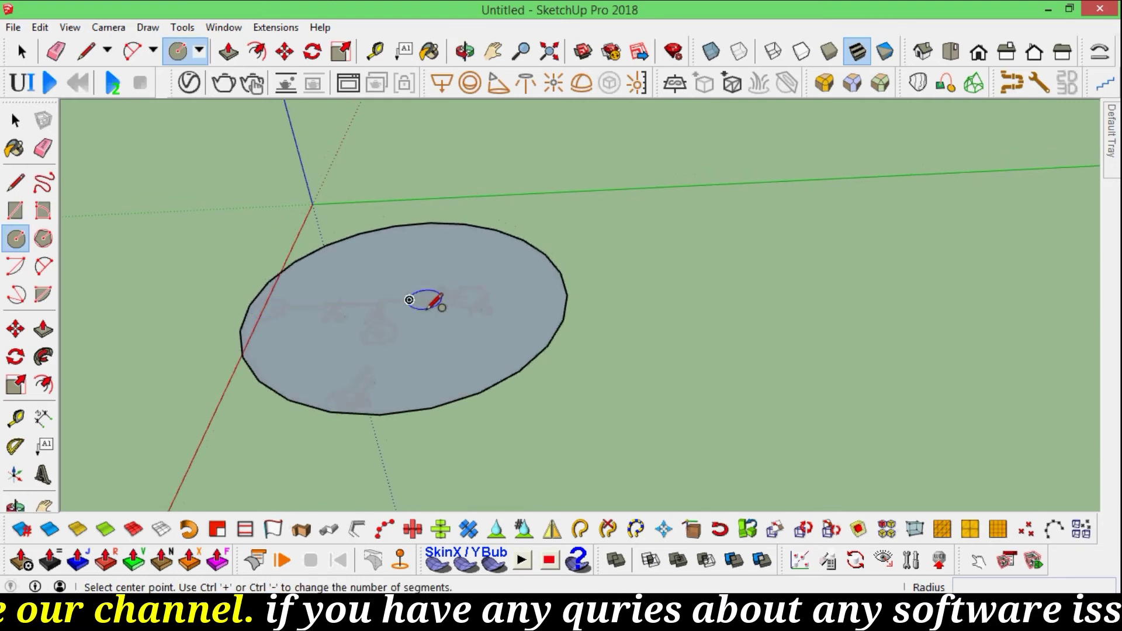
{"action": "key", "text": "space"}
{"action": "left_click", "coordinate": [305, 410]}
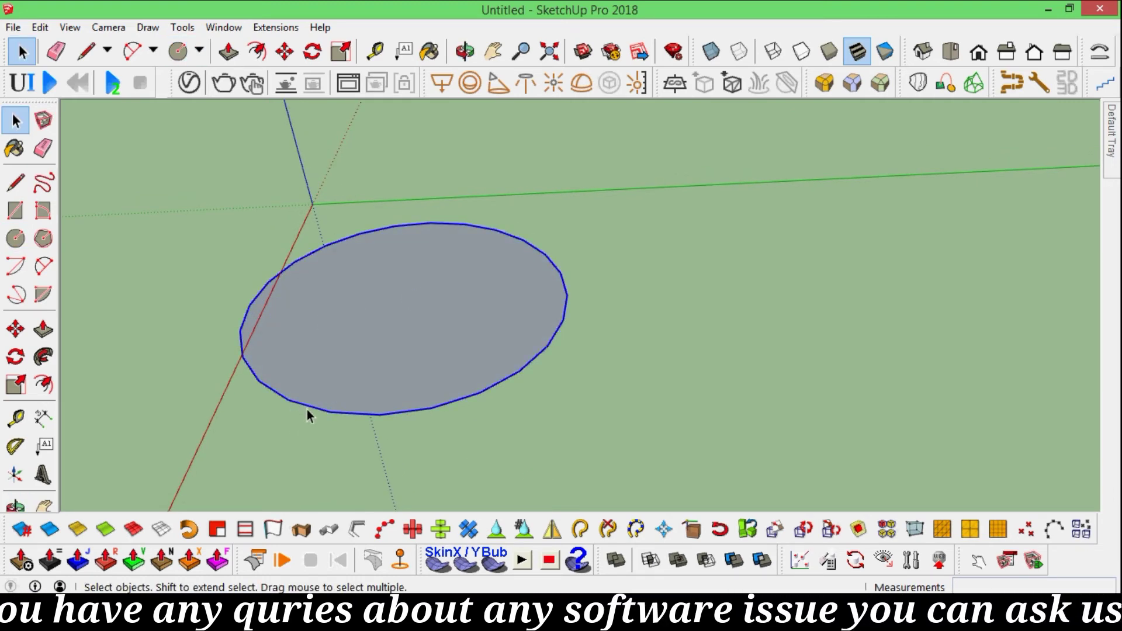
{"action": "double_click", "coordinate": [306, 407]}
{"action": "left_click", "coordinate": [299, 433]}
{"action": "scroll", "coordinate": [295, 420], "scroll_direction": "up", "scroll_amount": 2}
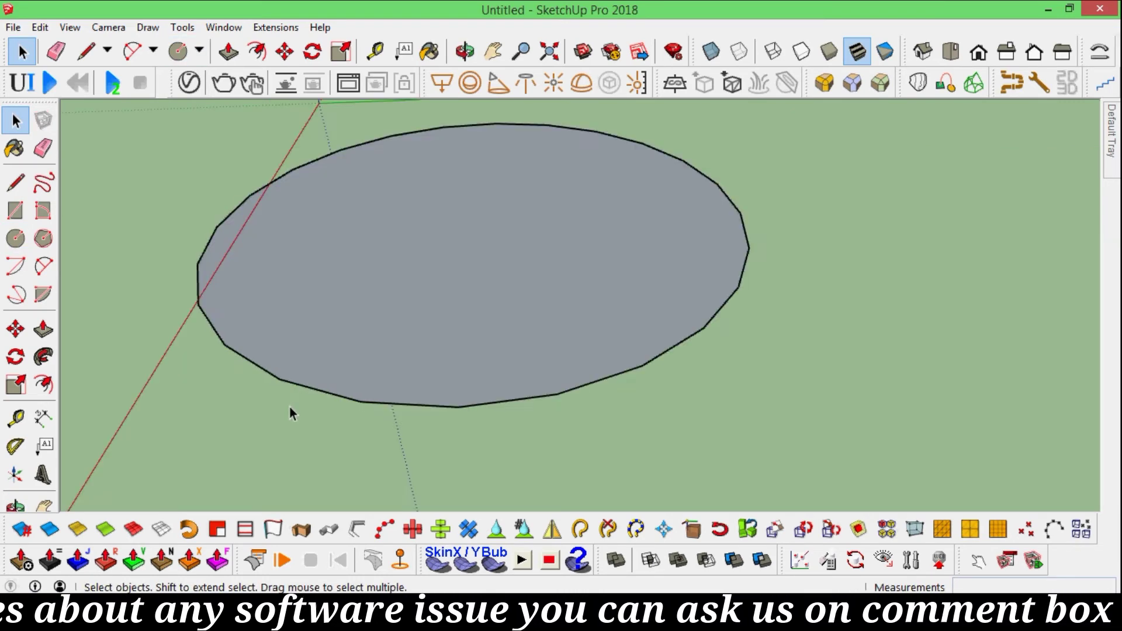
{"action": "scroll", "coordinate": [316, 426], "scroll_direction": "up", "scroll_amount": 2}
{"action": "scroll", "coordinate": [333, 435], "scroll_direction": "up", "scroll_amount": 2}
{"action": "scroll", "coordinate": [310, 386], "scroll_direction": "up", "scroll_amount": 2}
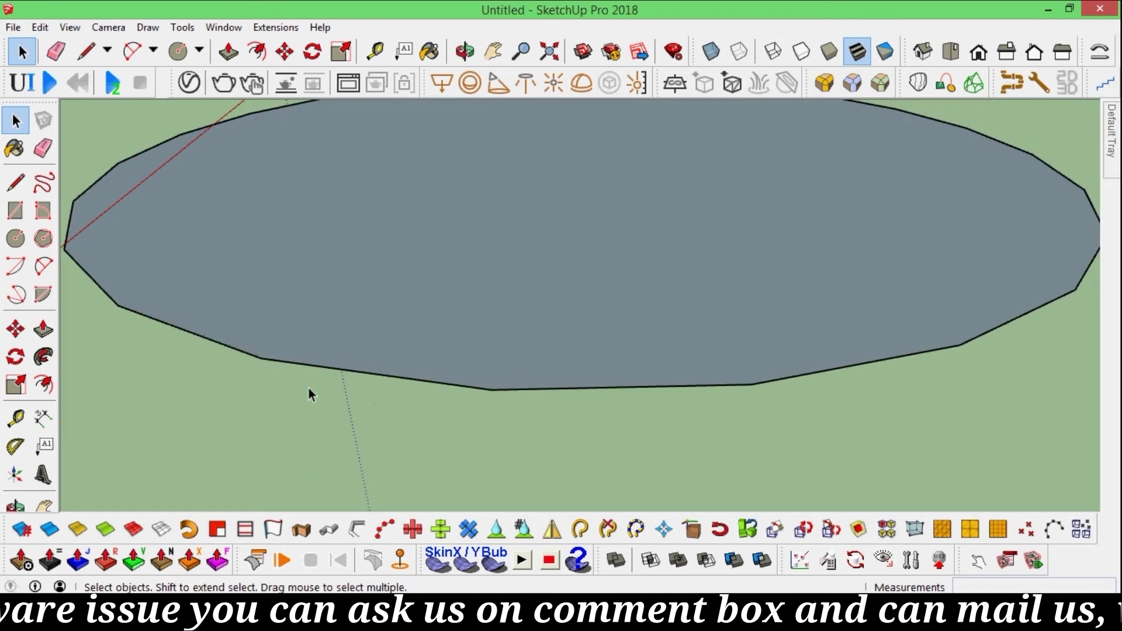
{"action": "scroll", "coordinate": [309, 388], "scroll_direction": "up", "scroll_amount": 1}
{"action": "scroll", "coordinate": [268, 395], "scroll_direction": "up", "scroll_amount": 1}
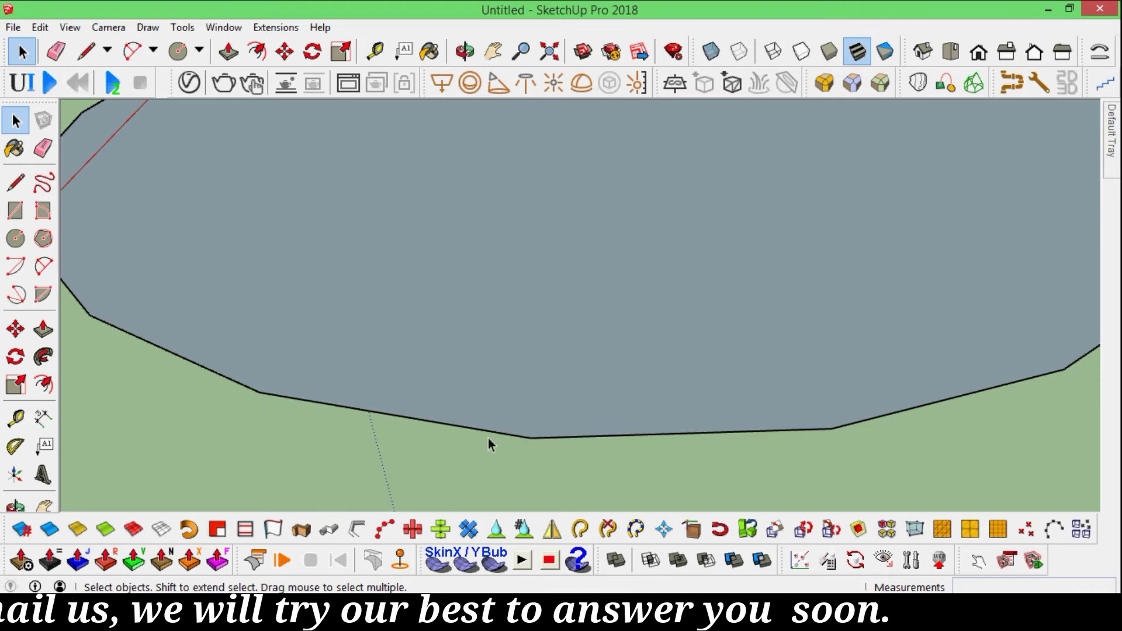
{"action": "scroll", "coordinate": [618, 433], "scroll_direction": "down", "scroll_amount": 3}
{"action": "scroll", "coordinate": [519, 426], "scroll_direction": "down", "scroll_amount": 2}
{"action": "mouse_move", "coordinate": [538, 403]}
{"action": "middle_mouse_down"}
{"action": "mouse_move", "coordinate": [536, 443]}
{"action": "mouse_move", "coordinate": [435, 209]}
{"action": "mouse_move", "coordinate": [401, 388]}
{"action": "mouse_move", "coordinate": [609, 369]}
{"action": "mouse_move", "coordinate": [559, 401]}
{"action": "mouse_move", "coordinate": [548, 428]}
{"action": "mouse_move", "coordinate": [509, 377]}
{"action": "middle_mouse_up"}
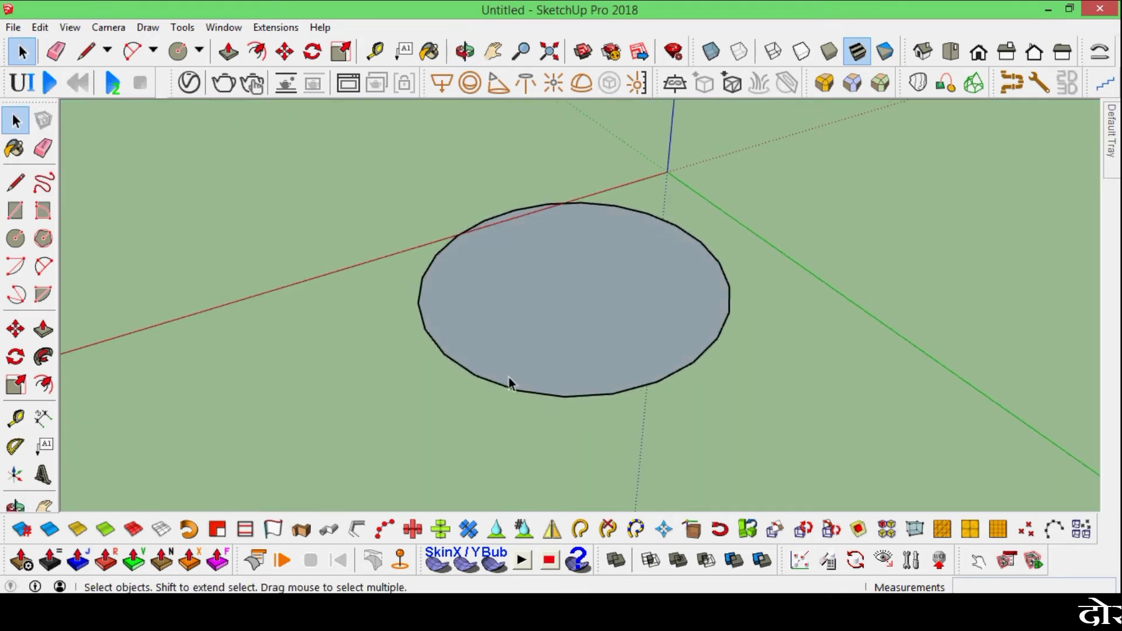
Step: Select the circle's edge and change its Segments from 24 to 72 in Entity Info
{"action": "left_click", "coordinate": [485, 381]}
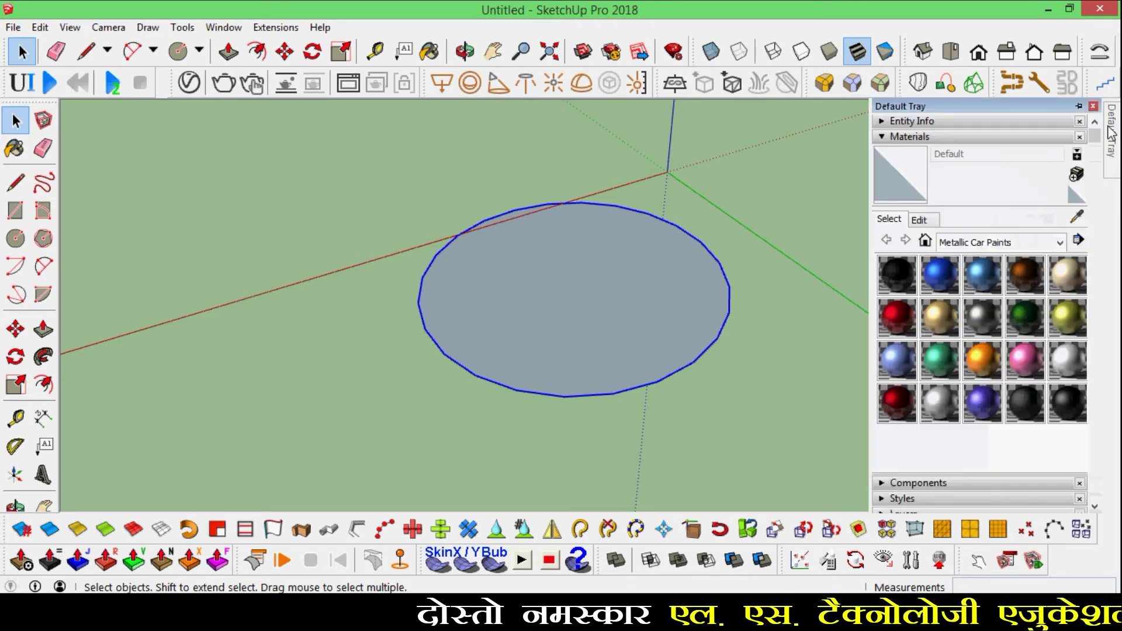
{"action": "left_click", "coordinate": [883, 137]}
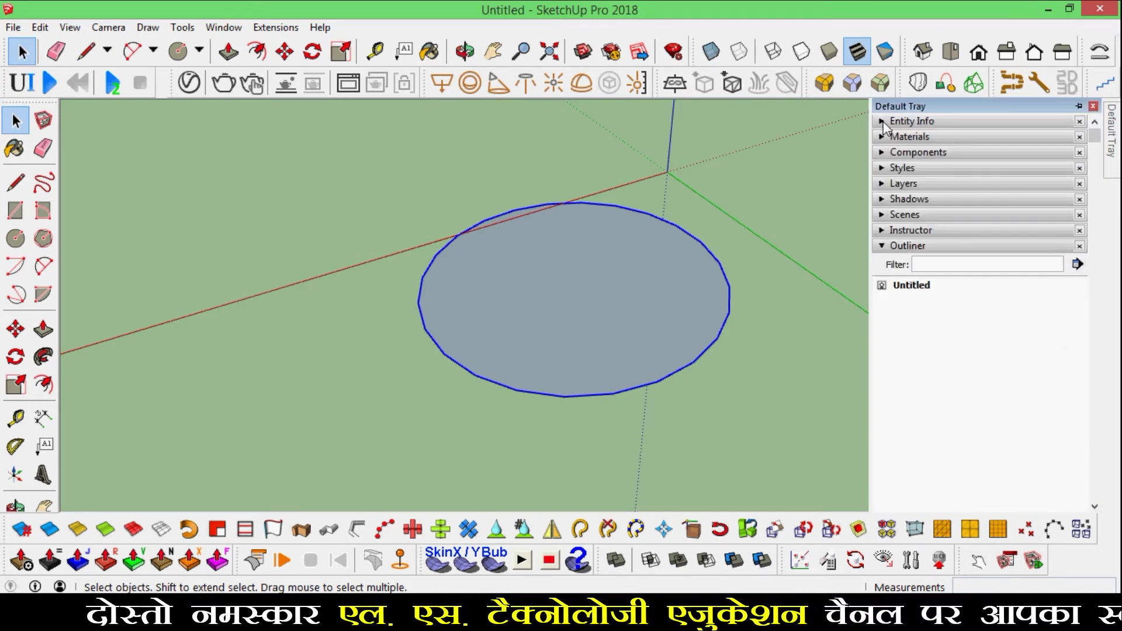
{"action": "left_click", "coordinate": [883, 121]}
{"action": "type", "text": "72"}
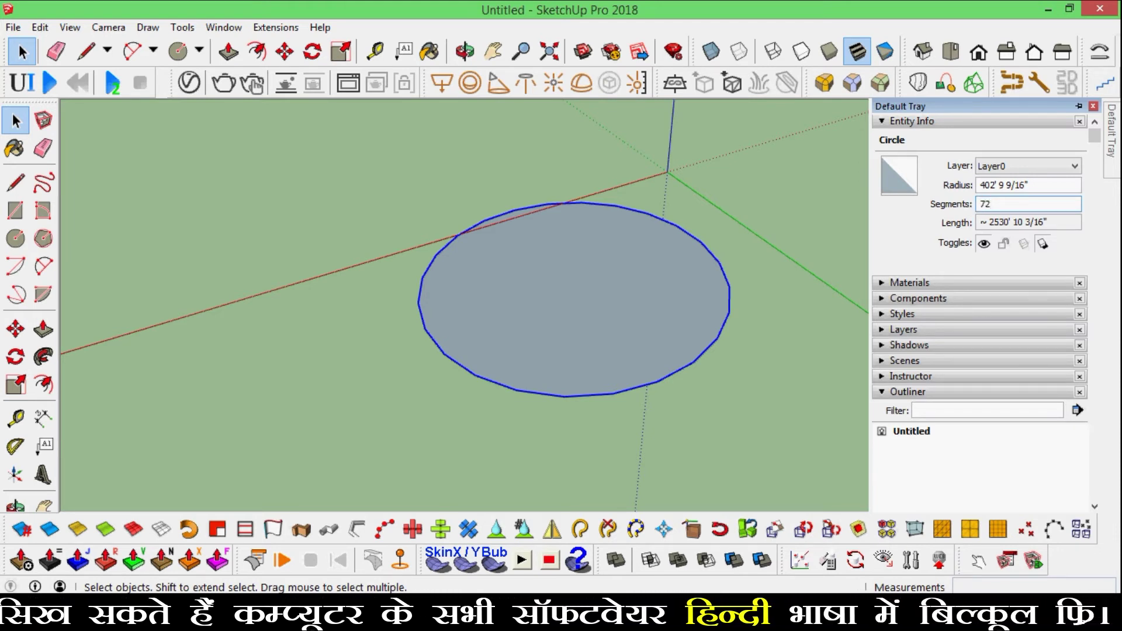
{"action": "key", "text": "Return"}
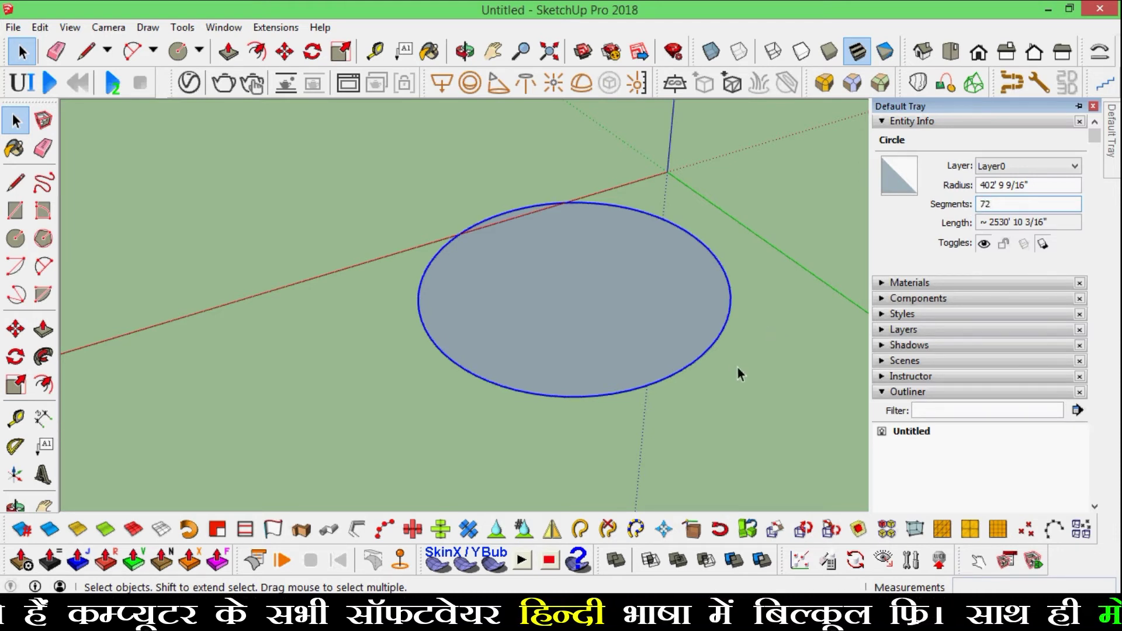
{"action": "left_click", "coordinate": [737, 367]}
{"action": "scroll", "coordinate": [624, 390], "scroll_direction": "up", "scroll_amount": 5}
{"action": "scroll", "coordinate": [445, 419], "scroll_direction": "up", "scroll_amount": 3}
Step: Orbit and zoom out to see the whole circle and the axes
{"action": "scroll", "coordinate": [444, 380], "scroll_direction": "up", "scroll_amount": 1}
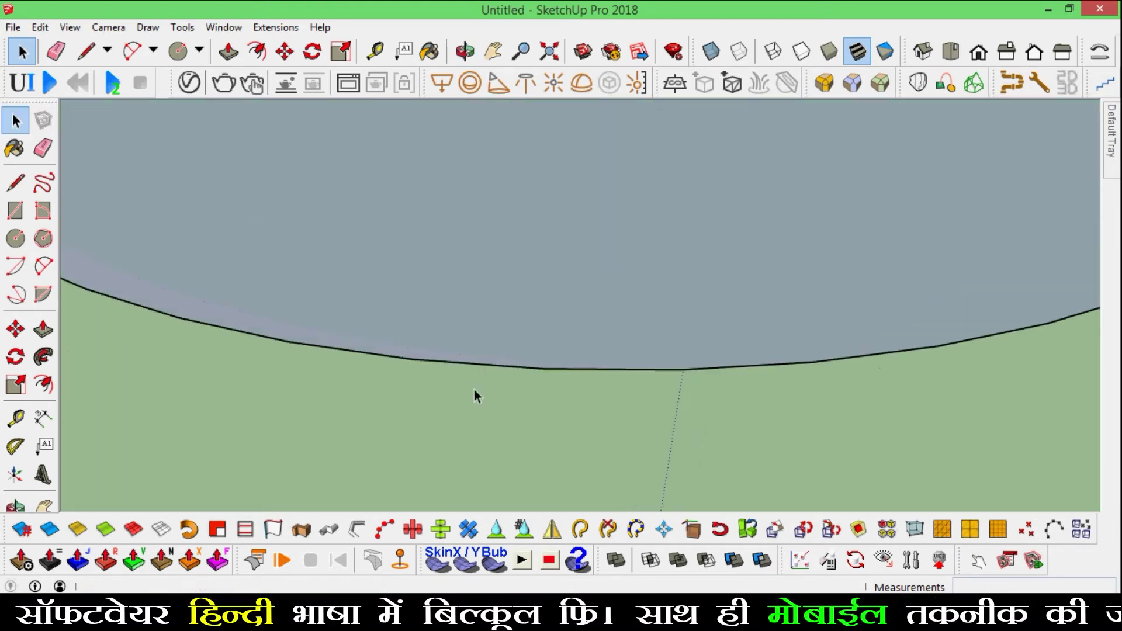
{"action": "scroll", "coordinate": [595, 387], "scroll_direction": "down", "scroll_amount": 5}
{"action": "scroll", "coordinate": [544, 375], "scroll_direction": "down", "scroll_amount": 3}
{"action": "mouse_move", "coordinate": [543, 375]}
{"action": "middle_mouse_down"}
{"action": "mouse_move", "coordinate": [576, 396]}
{"action": "mouse_move", "coordinate": [463, 371]}
{"action": "middle_mouse_up"}
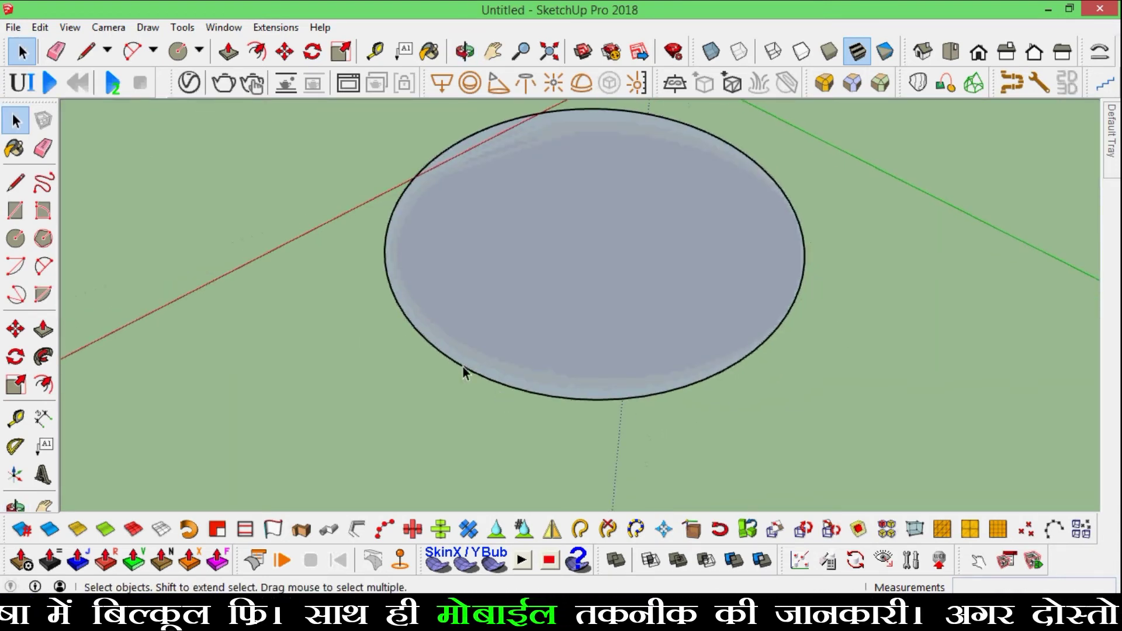
{"action": "scroll", "coordinate": [444, 367], "scroll_direction": "up", "scroll_amount": 3}
{"action": "scroll", "coordinate": [429, 362], "scroll_direction": "up", "scroll_amount": 2}
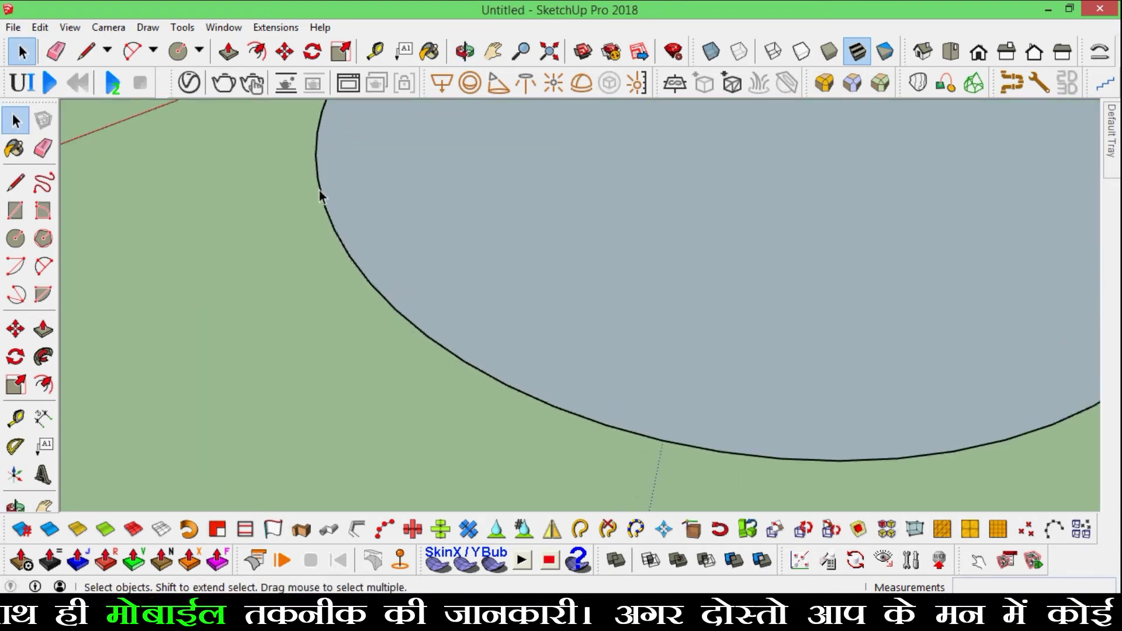
{"action": "scroll", "coordinate": [319, 190], "scroll_direction": "down", "scroll_amount": 3}
{"action": "scroll", "coordinate": [328, 280], "scroll_direction": "down", "scroll_amount": 3}
{"action": "middle_click_drag", "start_coordinate": [437, 366], "coordinate": [393, 253]}
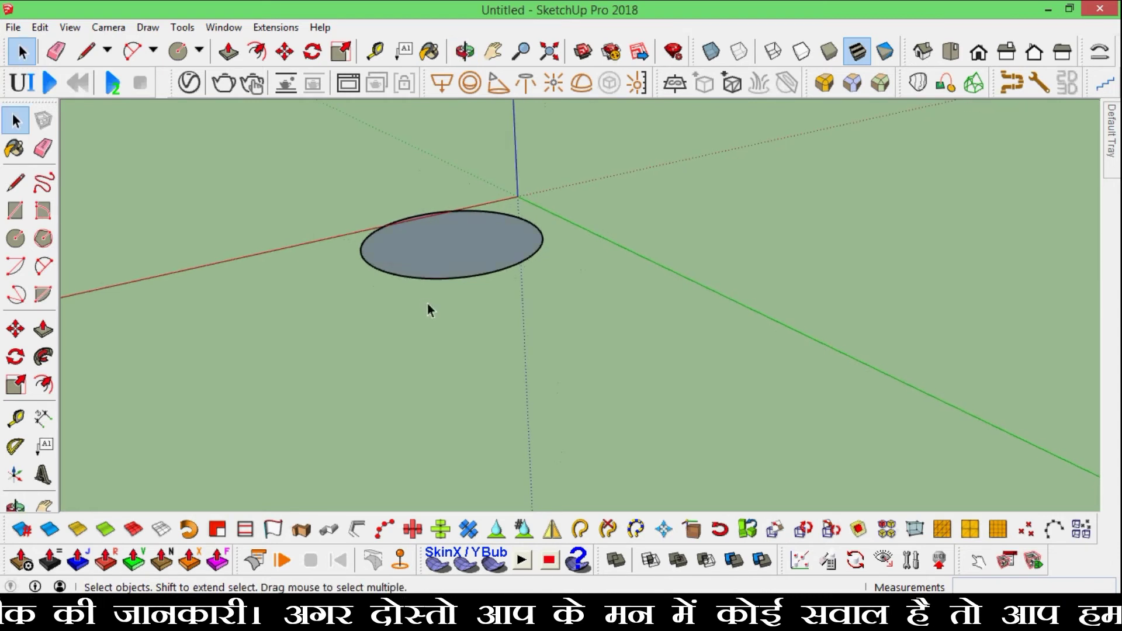
{"action": "mouse_move", "coordinate": [460, 217]}
{"action": "middle_mouse_down"}
{"action": "mouse_move", "coordinate": [489, 263]}
{"action": "mouse_move", "coordinate": [401, 281]}
{"action": "mouse_move", "coordinate": [580, 272]}
{"action": "mouse_move", "coordinate": [501, 318]}
{"action": "mouse_move", "coordinate": [531, 298]}
{"action": "mouse_move", "coordinate": [433, 298]}
{"action": "middle_mouse_up"}
{"action": "scroll", "coordinate": [433, 299], "scroll_direction": "up", "scroll_amount": 2}
{"action": "scroll", "coordinate": [538, 276], "scroll_direction": "down", "scroll_amount": 3}
{"action": "mouse_move", "coordinate": [686, 226]}
{"action": "middle_mouse_down"}
{"action": "mouse_move", "coordinate": [521, 338]}
{"action": "mouse_move", "coordinate": [708, 279]}
{"action": "mouse_move", "coordinate": [601, 305]}
{"action": "mouse_move", "coordinate": [638, 330]}
{"action": "mouse_move", "coordinate": [646, 317]}
{"action": "middle_mouse_up"}
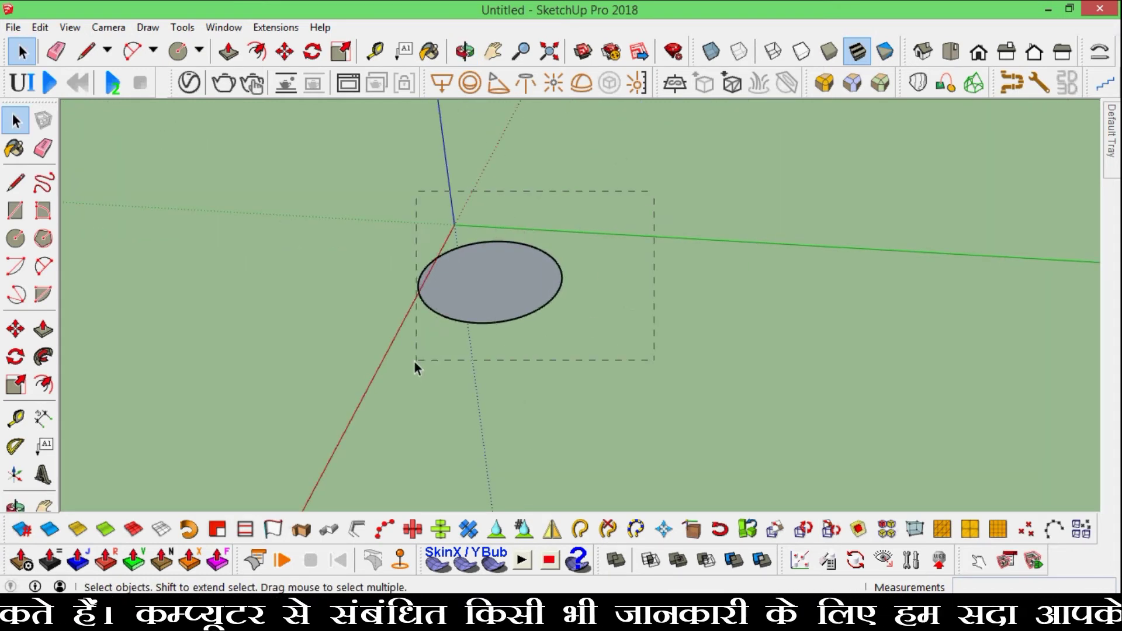
Step: Select the smoothed circle and delete it
{"action": "left_click_drag", "start_coordinate": [415, 363], "coordinate": [416, 361]}
{"action": "key", "text": "Delete"}
{"action": "mouse_move", "coordinate": [423, 343]}
{"action": "middle_mouse_down"}
{"action": "mouse_move", "coordinate": [408, 388]}
{"action": "mouse_move", "coordinate": [450, 335]}
{"action": "mouse_move", "coordinate": [420, 313]}
{"action": "mouse_move", "coordinate": [476, 316]}
{"action": "mouse_move", "coordinate": [493, 368]}
{"action": "mouse_move", "coordinate": [482, 318]}
{"action": "mouse_move", "coordinate": [545, 388]}
{"action": "mouse_move", "coordinate": [522, 316]}
{"action": "middle_mouse_up"}
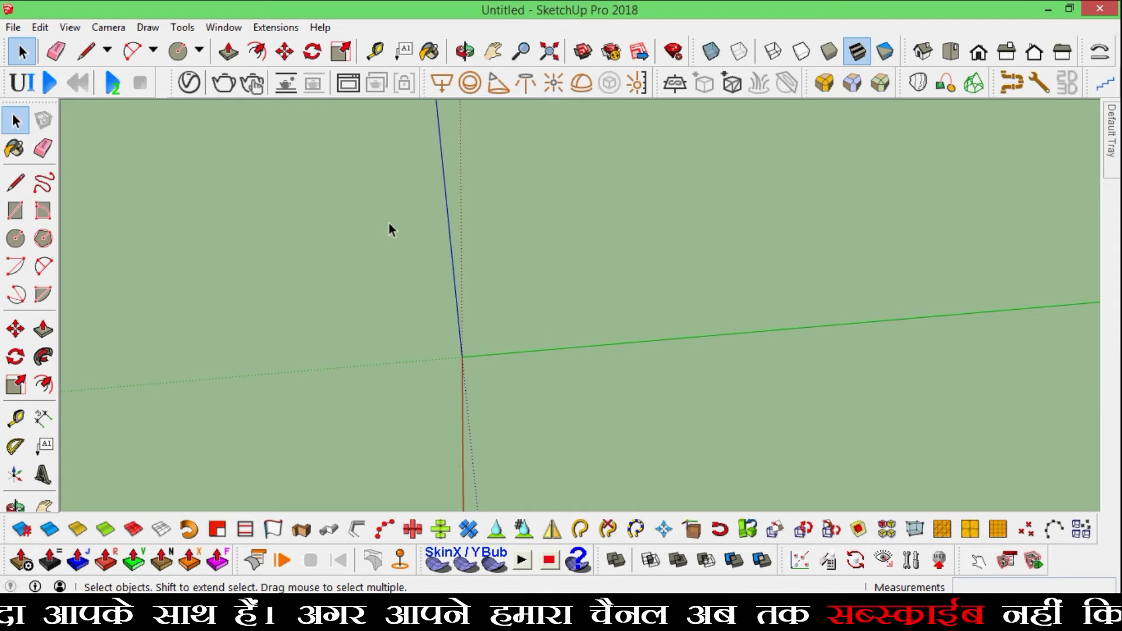
{"action": "middle_click_drag", "start_coordinate": [390, 229], "coordinate": [440, 321]}
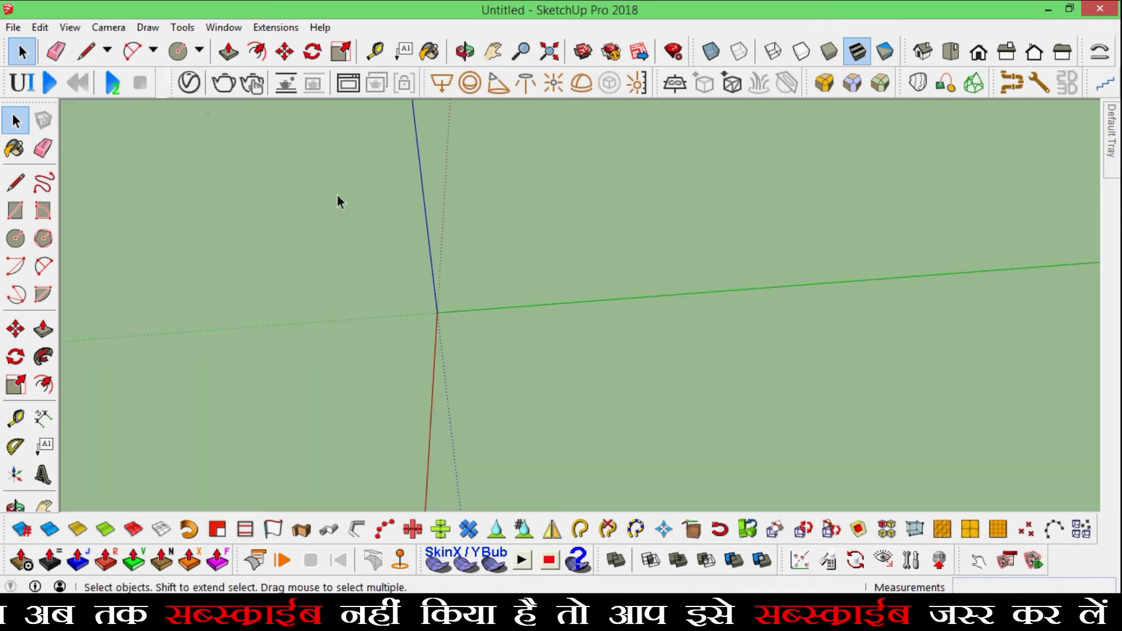
Step: Draw a rectangle on the ground and pull it up into a solid box
{"action": "scroll", "coordinate": [468, 377], "scroll_direction": "down", "scroll_amount": 1}
{"action": "key", "text": "r"}
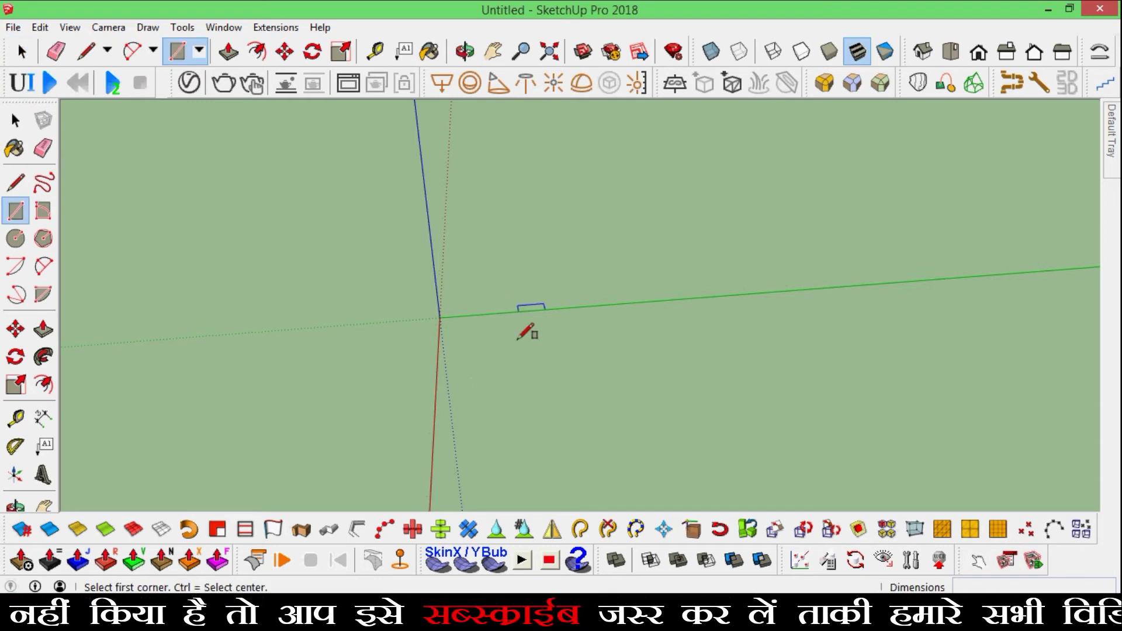
{"action": "left_click", "coordinate": [523, 354]}
{"action": "left_click", "coordinate": [637, 397]}
{"action": "key", "text": "p"}
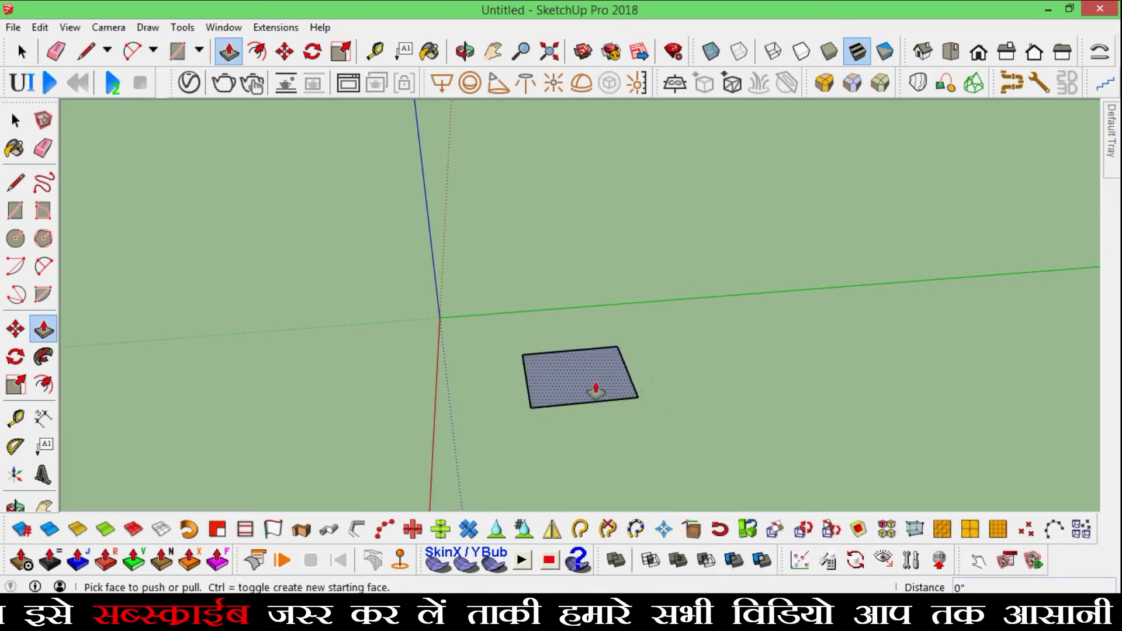
{"action": "left_click", "coordinate": [593, 388]}
{"action": "left_click", "coordinate": [576, 333]}
{"action": "key", "text": "space"}
Step: Select the whole box and make it a group
{"action": "left_click", "coordinate": [613, 369]}
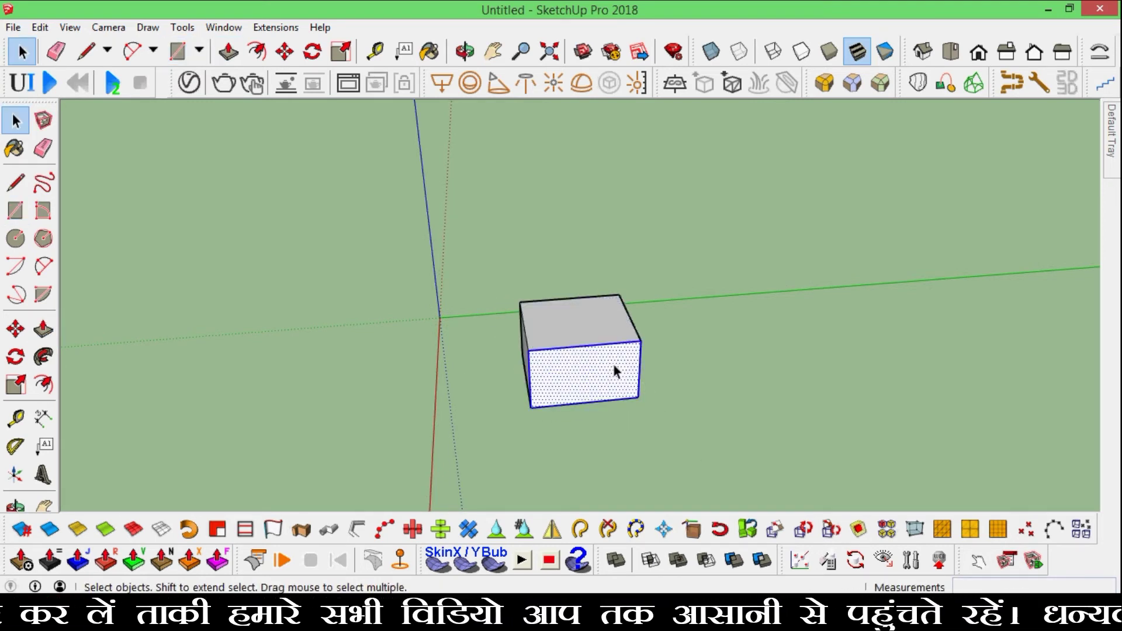
{"action": "mouse_move", "coordinate": [612, 364]}
{"action": "middle_mouse_down"}
{"action": "mouse_move", "coordinate": [734, 401]}
{"action": "mouse_move", "coordinate": [749, 288]}
{"action": "middle_mouse_up"}
{"action": "left_click_drag", "start_coordinate": [482, 448], "coordinate": [484, 448]}
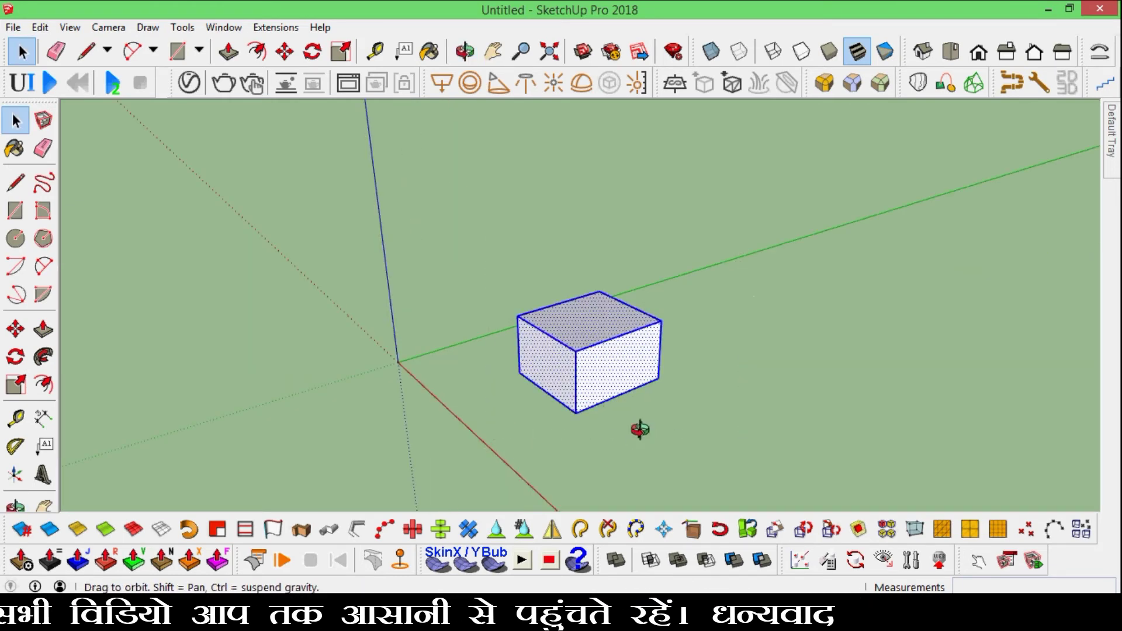
{"action": "middle_click_drag", "start_coordinate": [639, 425], "coordinate": [609, 367]}
{"action": "right_click", "coordinate": [583, 318]}
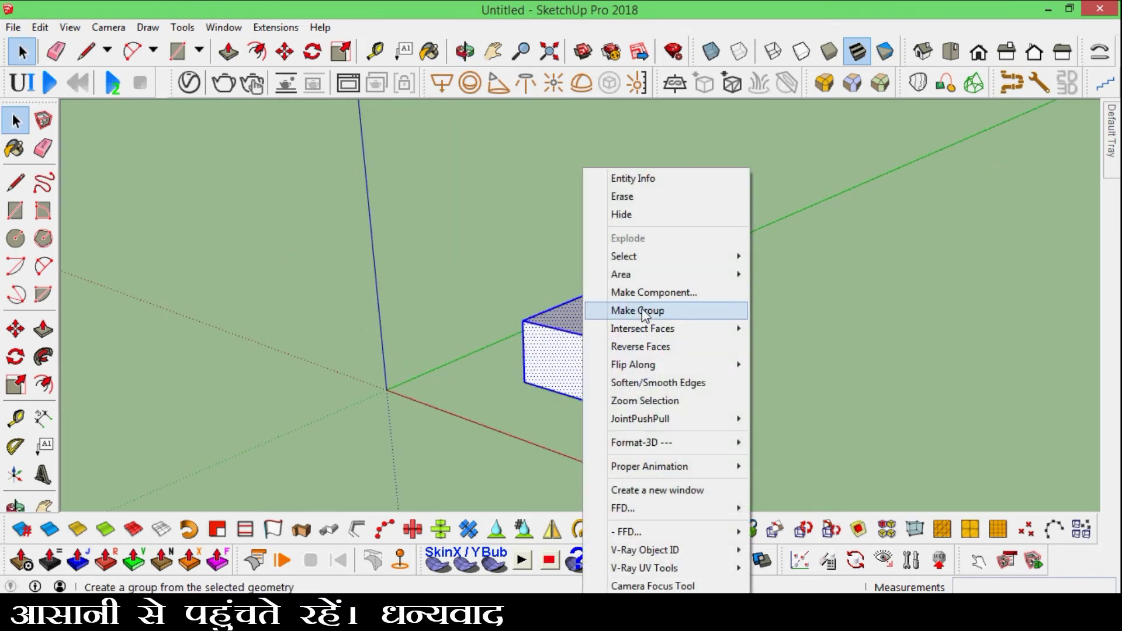
{"action": "left_click", "coordinate": [620, 308]}
{"action": "left_click", "coordinate": [756, 322]}
Step: Zoom and orbit around the grouped box, selecting the whole group
{"action": "scroll", "coordinate": [554, 366], "scroll_direction": "up", "scroll_amount": 3}
{"action": "middle_click", "coordinate": [568, 353]}
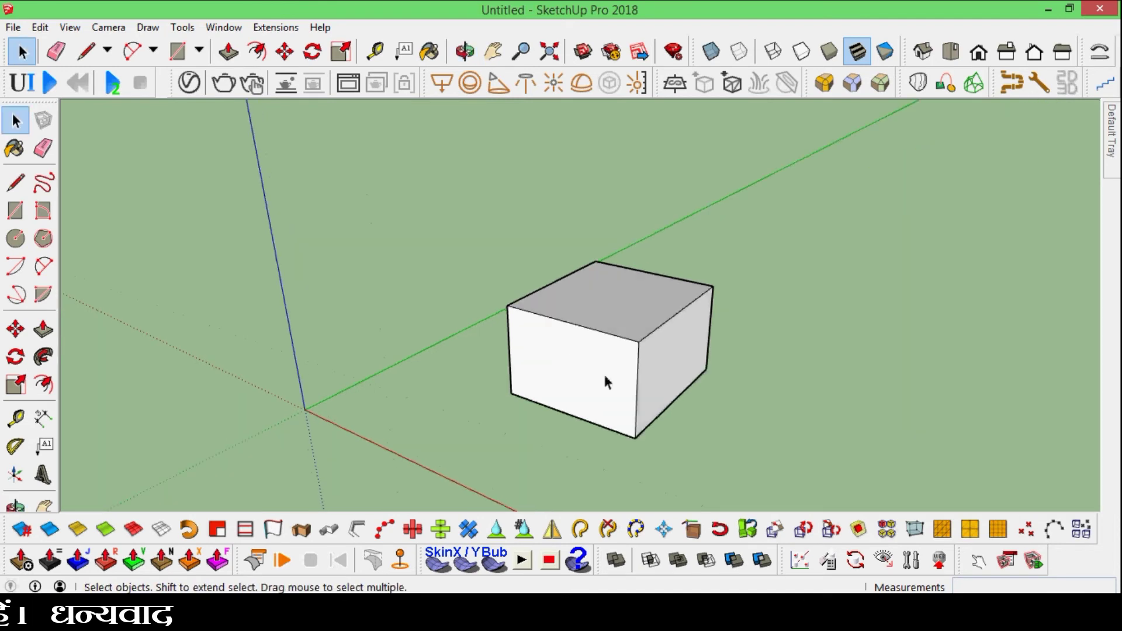
{"action": "scroll", "coordinate": [607, 374], "scroll_direction": "up", "scroll_amount": 3}
{"action": "scroll", "coordinate": [597, 350], "scroll_direction": "up", "scroll_amount": 1}
{"action": "scroll", "coordinate": [598, 351], "scroll_direction": "down", "scroll_amount": 3}
{"action": "mouse_move", "coordinate": [556, 312]}
{"action": "middle_mouse_down"}
{"action": "mouse_move", "coordinate": [571, 351]}
{"action": "mouse_move", "coordinate": [578, 328]}
{"action": "middle_mouse_up"}
{"action": "scroll", "coordinate": [584, 374], "scroll_direction": "up", "scroll_amount": 2}
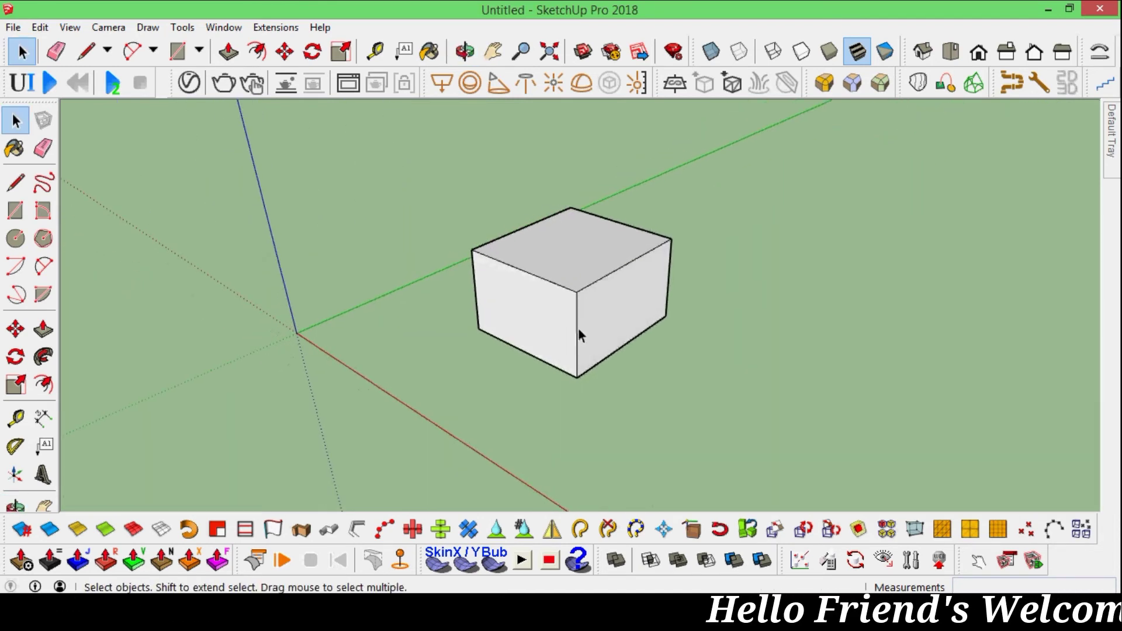
{"action": "scroll", "coordinate": [561, 326], "scroll_direction": "up", "scroll_amount": 2}
{"action": "triple_click", "coordinate": [538, 217]}
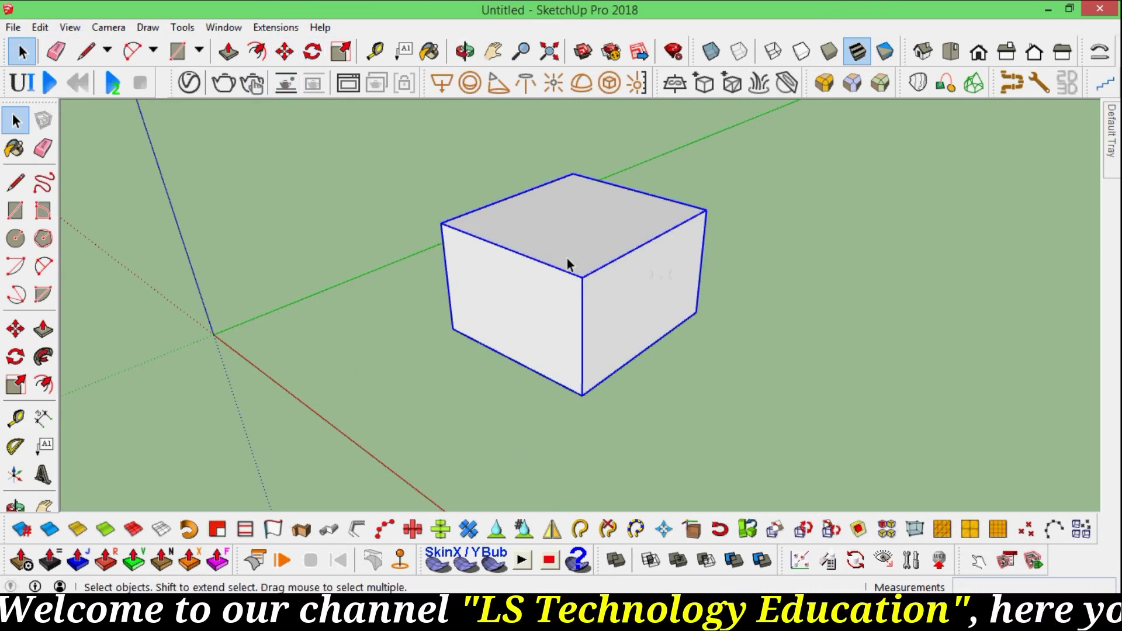
{"action": "mouse_move", "coordinate": [507, 206]}
{"action": "middle_mouse_down"}
{"action": "mouse_move", "coordinate": [632, 220]}
{"action": "mouse_move", "coordinate": [457, 258]}
{"action": "mouse_move", "coordinate": [573, 270]}
{"action": "mouse_move", "coordinate": [545, 282]}
{"action": "mouse_move", "coordinate": [628, 276]}
{"action": "mouse_move", "coordinate": [539, 321]}
{"action": "mouse_move", "coordinate": [538, 288]}
{"action": "mouse_move", "coordinate": [518, 317]}
{"action": "middle_mouse_up"}
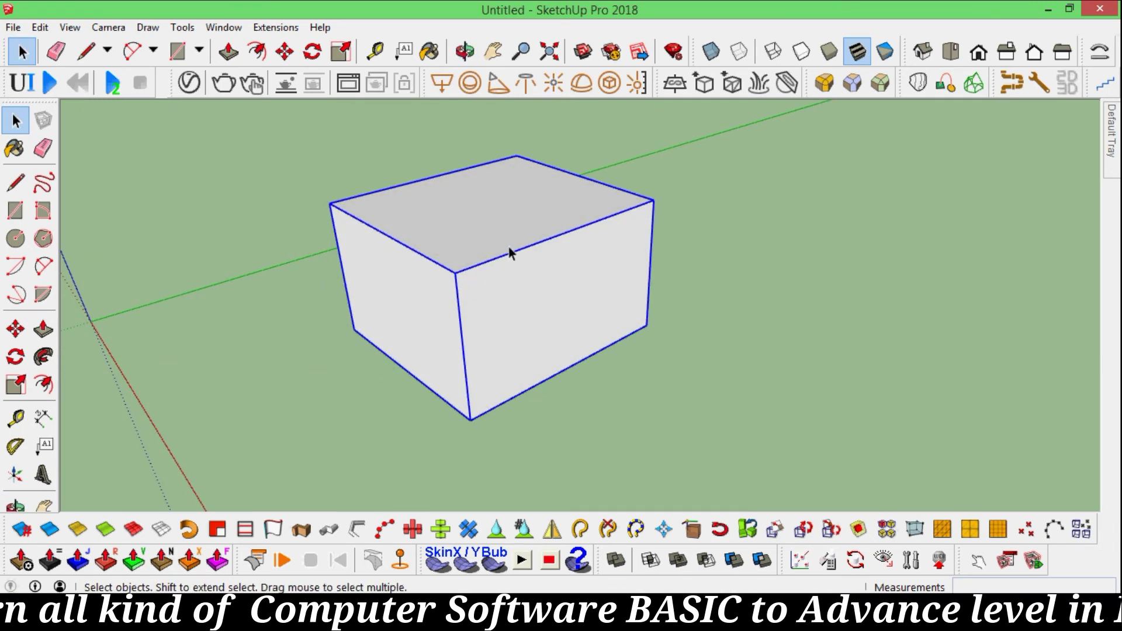
{"action": "scroll", "coordinate": [532, 304], "scroll_direction": "up", "scroll_amount": 2}
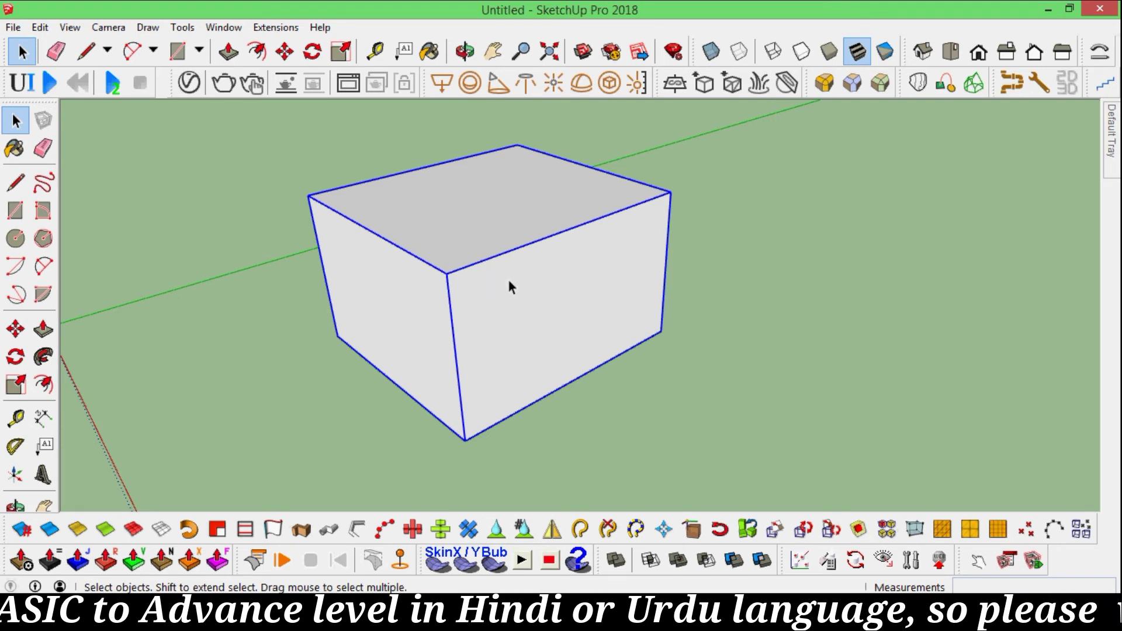
{"action": "mouse_move", "coordinate": [508, 282]}
{"action": "middle_mouse_down"}
{"action": "mouse_move", "coordinate": [440, 321]}
{"action": "mouse_move", "coordinate": [317, 300]}
{"action": "mouse_move", "coordinate": [538, 263]}
{"action": "mouse_move", "coordinate": [696, 293]}
{"action": "mouse_move", "coordinate": [474, 295]}
{"action": "mouse_move", "coordinate": [572, 273]}
{"action": "mouse_move", "coordinate": [603, 298]}
{"action": "middle_mouse_up"}
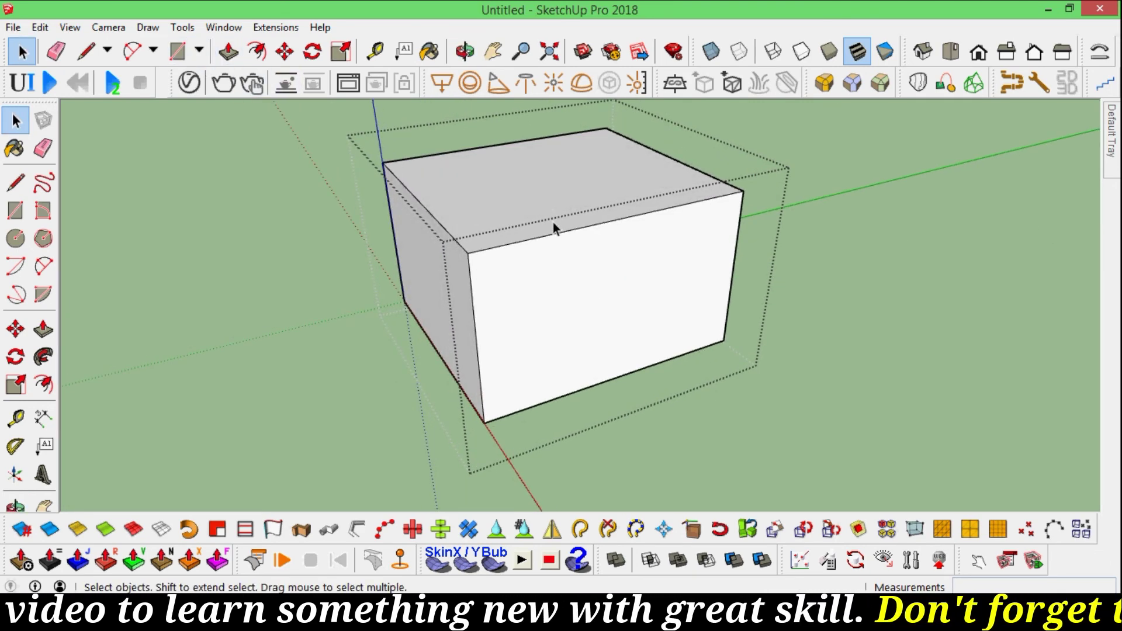
Step: Draw a notch outline down from the front face's top edge and push it into the box
{"action": "key", "text": "l"}
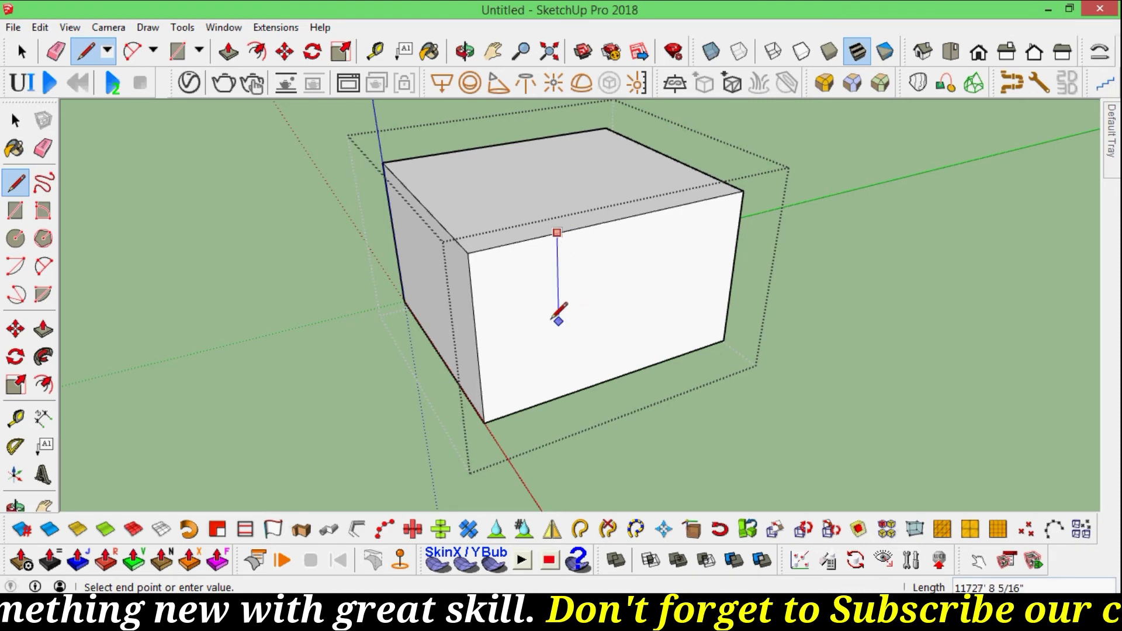
{"action": "left_click", "coordinate": [557, 319]}
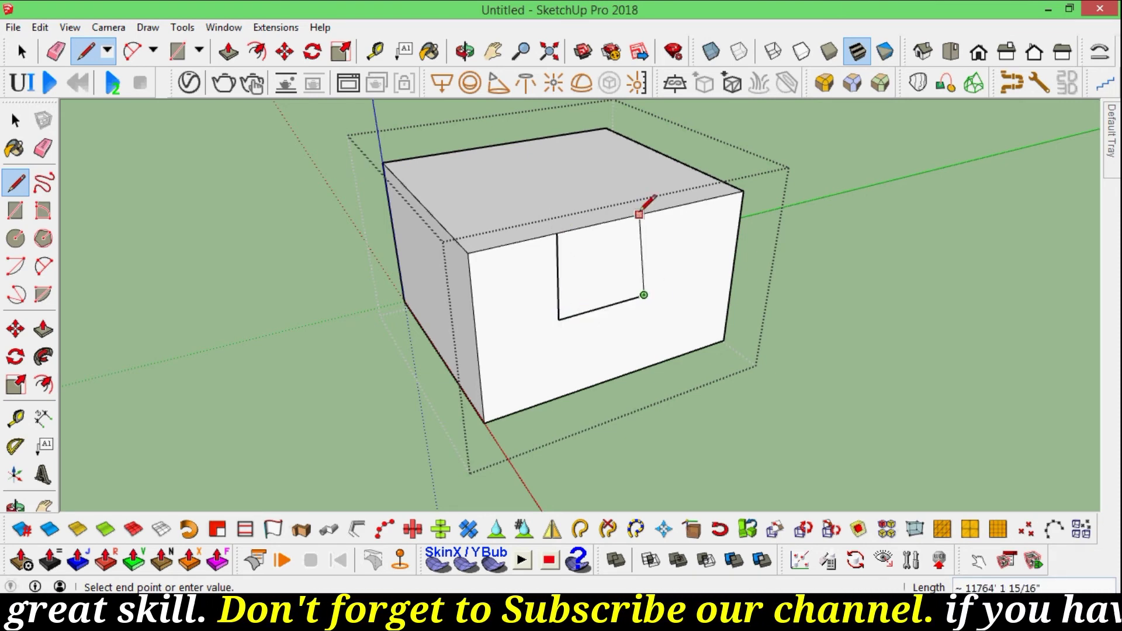
{"action": "left_click", "coordinate": [647, 215]}
{"action": "key", "text": "p"}
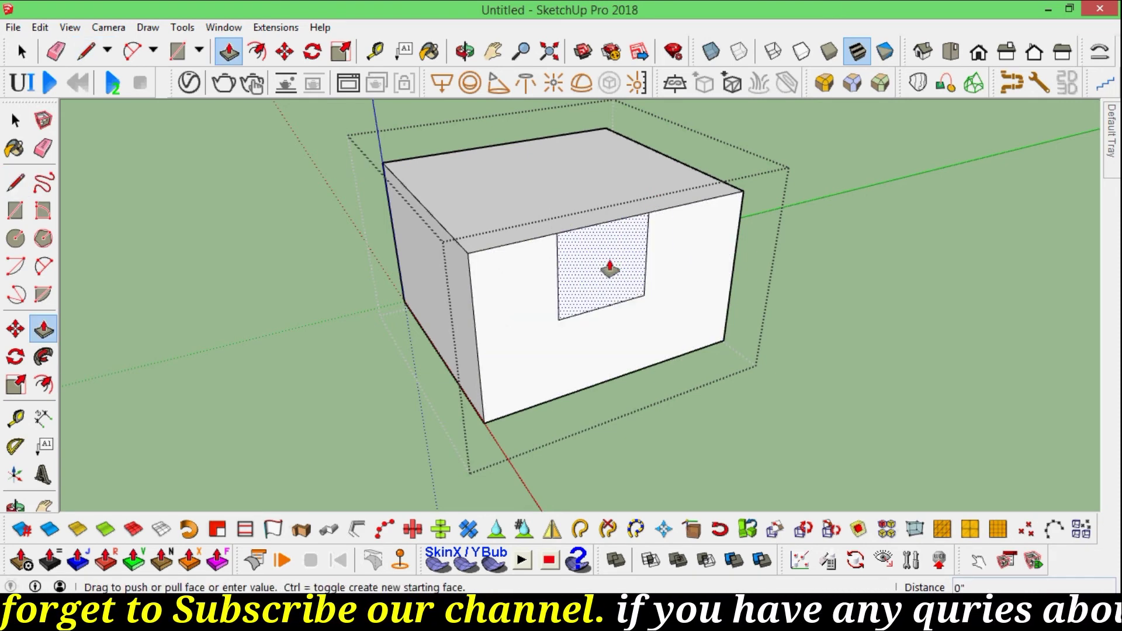
{"action": "left_click_drag", "start_coordinate": [609, 269], "coordinate": [519, 295]}
Step: Widen the notch by pushing its right inner wall outward, orbiting to check it
{"action": "mouse_move", "coordinate": [518, 295]}
{"action": "middle_mouse_down"}
{"action": "mouse_move", "coordinate": [472, 257]}
{"action": "mouse_move", "coordinate": [633, 260]}
{"action": "middle_mouse_up"}
{"action": "middle_click_drag", "start_coordinate": [578, 231], "coordinate": [518, 208]}
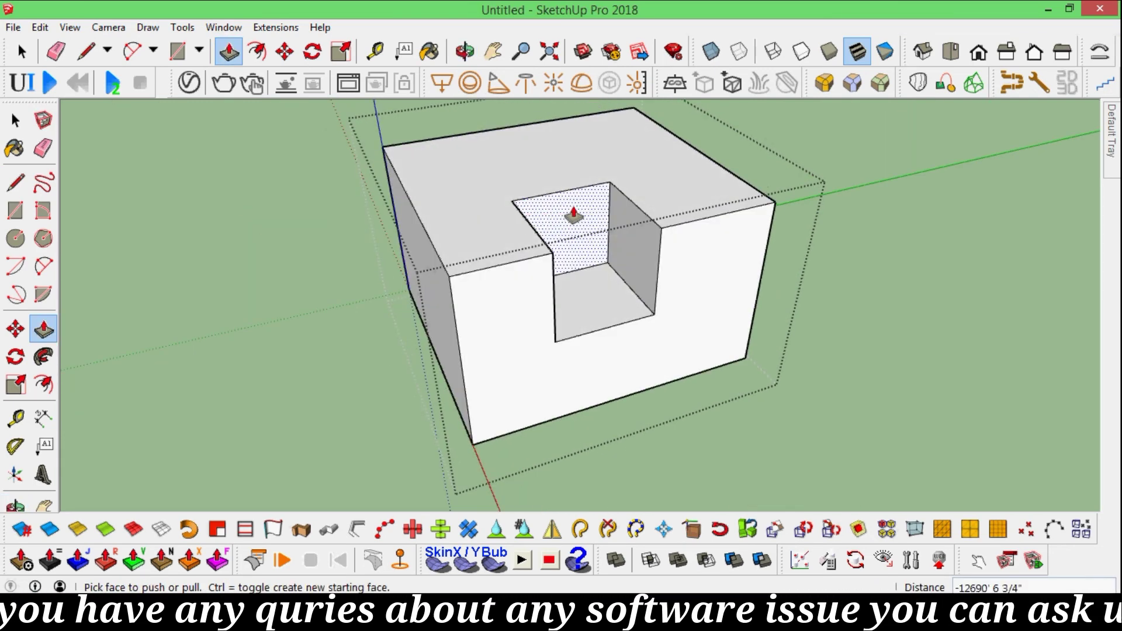
{"action": "left_click_drag", "start_coordinate": [638, 263], "coordinate": [659, 243]}
{"action": "mouse_move", "coordinate": [571, 282]}
{"action": "middle_mouse_down"}
{"action": "mouse_move", "coordinate": [616, 286]}
{"action": "mouse_move", "coordinate": [521, 281]}
{"action": "middle_mouse_up"}
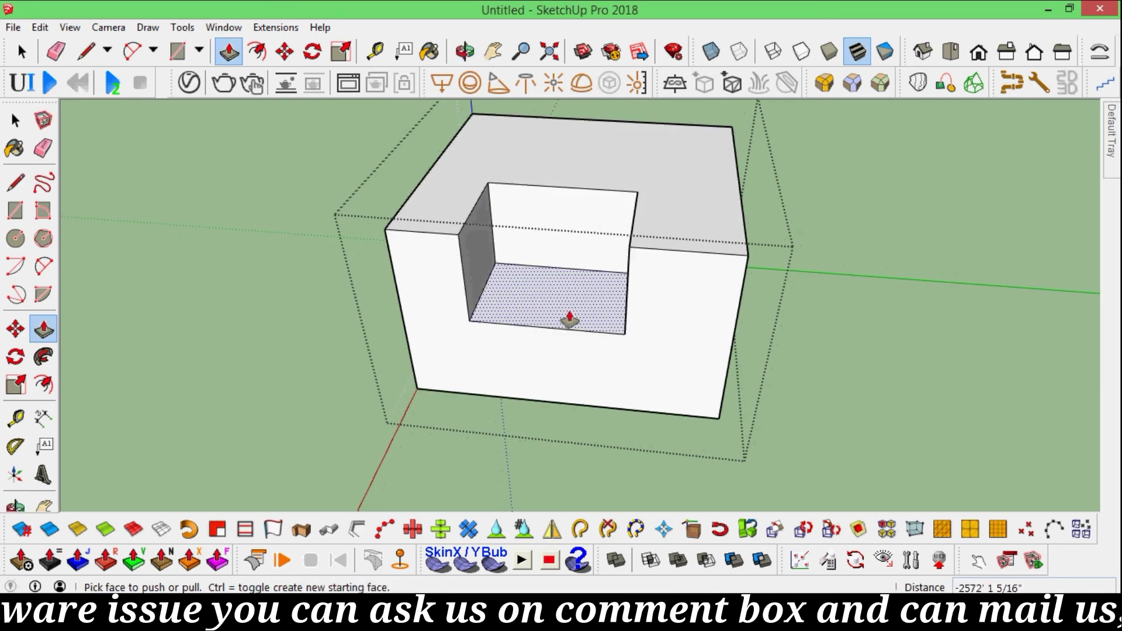
{"action": "mouse_move", "coordinate": [596, 293]}
{"action": "middle_mouse_down"}
{"action": "mouse_move", "coordinate": [633, 274]}
{"action": "mouse_move", "coordinate": [612, 296]}
{"action": "mouse_move", "coordinate": [699, 246]}
{"action": "middle_mouse_up"}
{"action": "scroll", "coordinate": [589, 248], "scroll_direction": "down", "scroll_amount": 3}
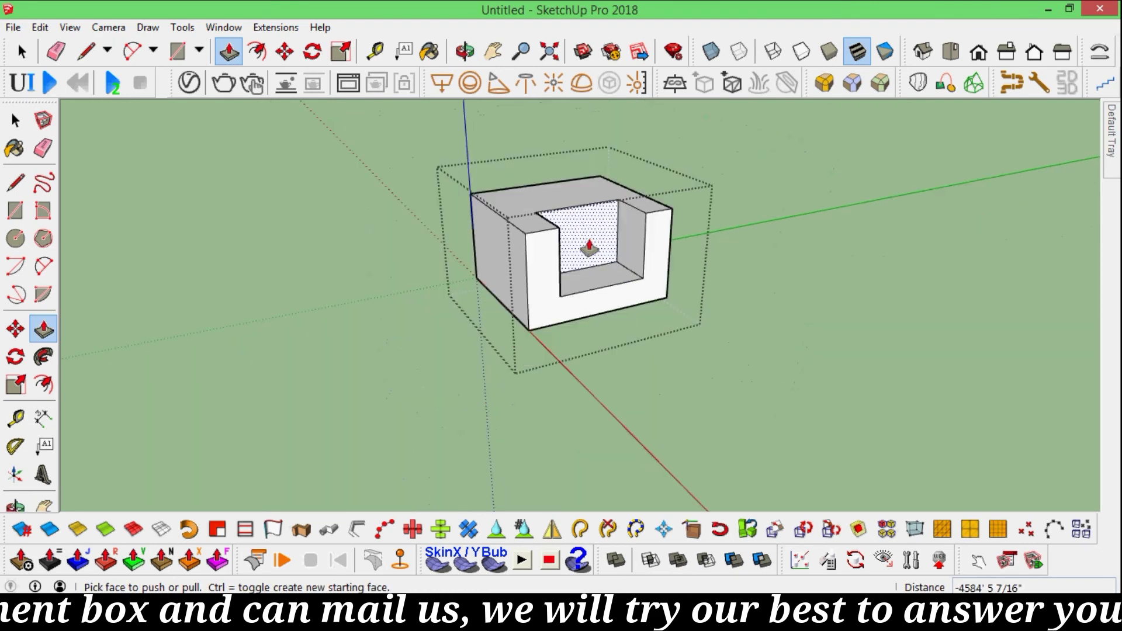
{"action": "key", "text": "space"}
{"action": "middle_click_drag", "start_coordinate": [491, 195], "coordinate": [565, 275]}
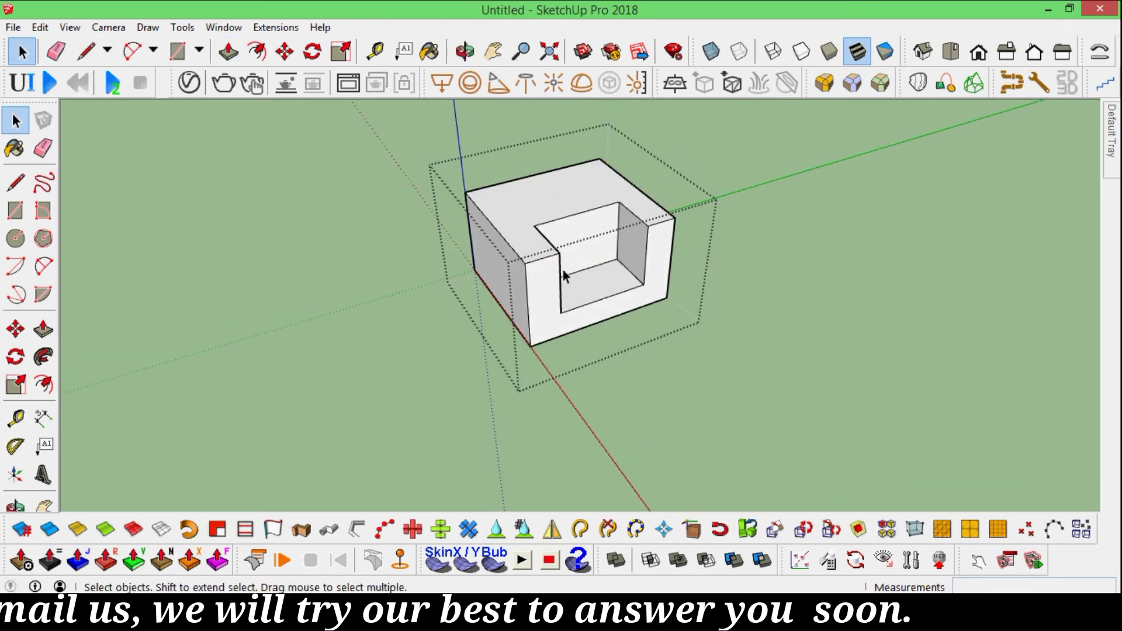
{"action": "mouse_move", "coordinate": [766, 258]}
{"action": "middle_mouse_down"}
{"action": "mouse_move", "coordinate": [619, 363]}
{"action": "mouse_move", "coordinate": [718, 220]}
{"action": "mouse_move", "coordinate": [814, 238]}
{"action": "mouse_move", "coordinate": [626, 263]}
{"action": "middle_mouse_up"}
Step: Select the whole notched box and orbit around to inspect it
{"action": "triple_click", "coordinate": [556, 262]}
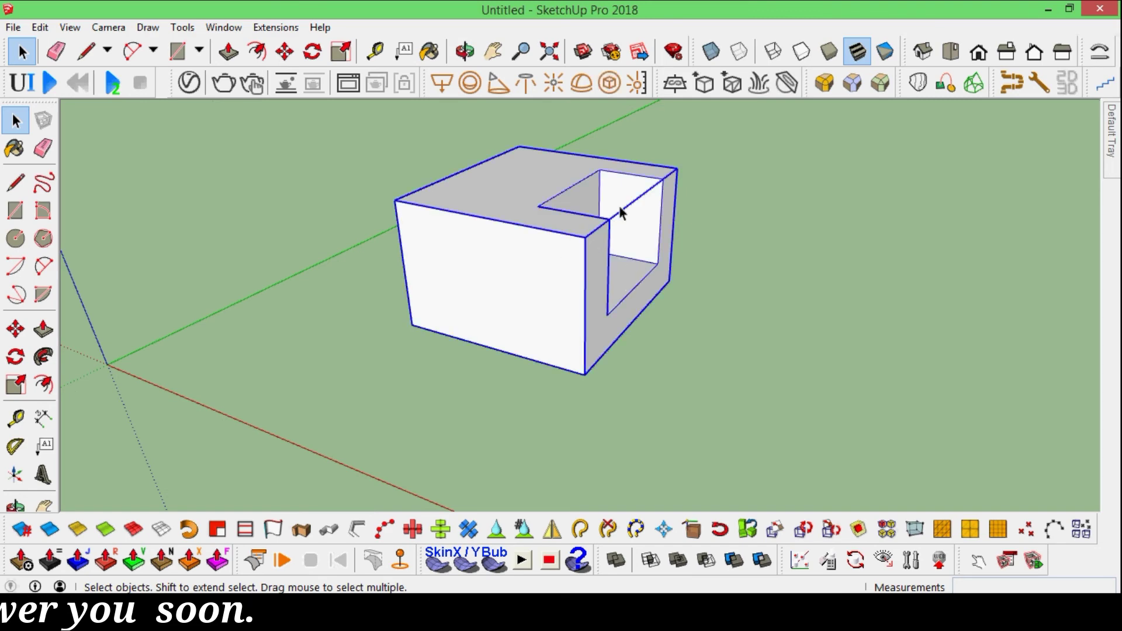
{"action": "mouse_move", "coordinate": [621, 211]}
{"action": "middle_mouse_down"}
{"action": "mouse_move", "coordinate": [488, 204]}
{"action": "mouse_move", "coordinate": [468, 279]}
{"action": "middle_mouse_up"}
{"action": "scroll", "coordinate": [544, 230], "scroll_direction": "up", "scroll_amount": 2}
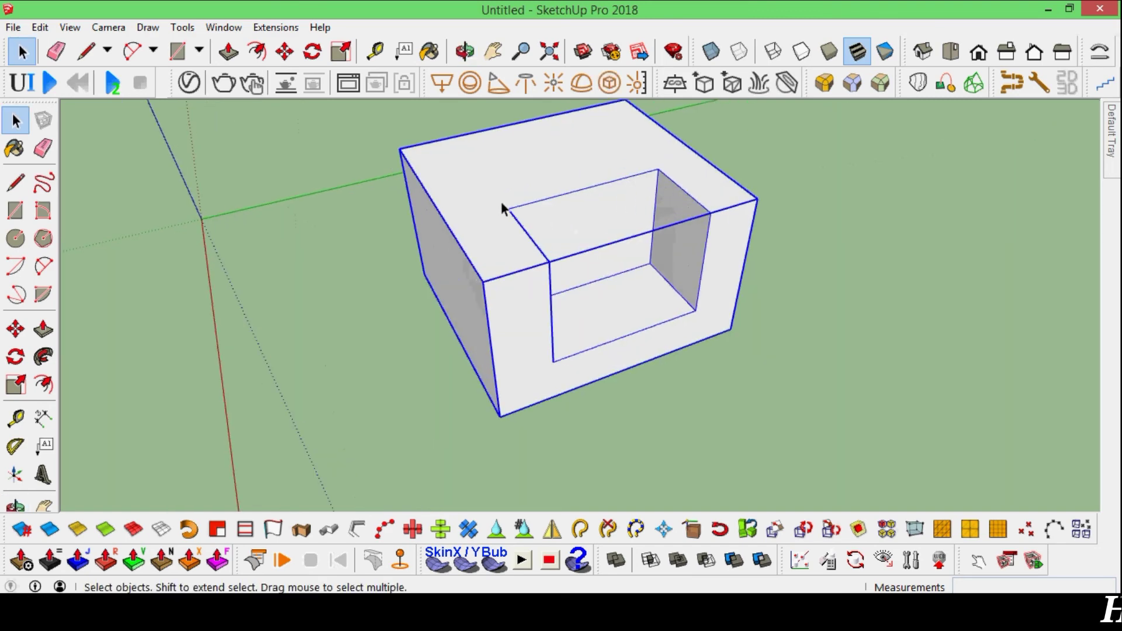
{"action": "scroll", "coordinate": [501, 208], "scroll_direction": "down", "scroll_amount": 2}
{"action": "middle_click_drag", "start_coordinate": [521, 208], "coordinate": [653, 168]}
{"action": "scroll", "coordinate": [557, 263], "scroll_direction": "up", "scroll_amount": 3}
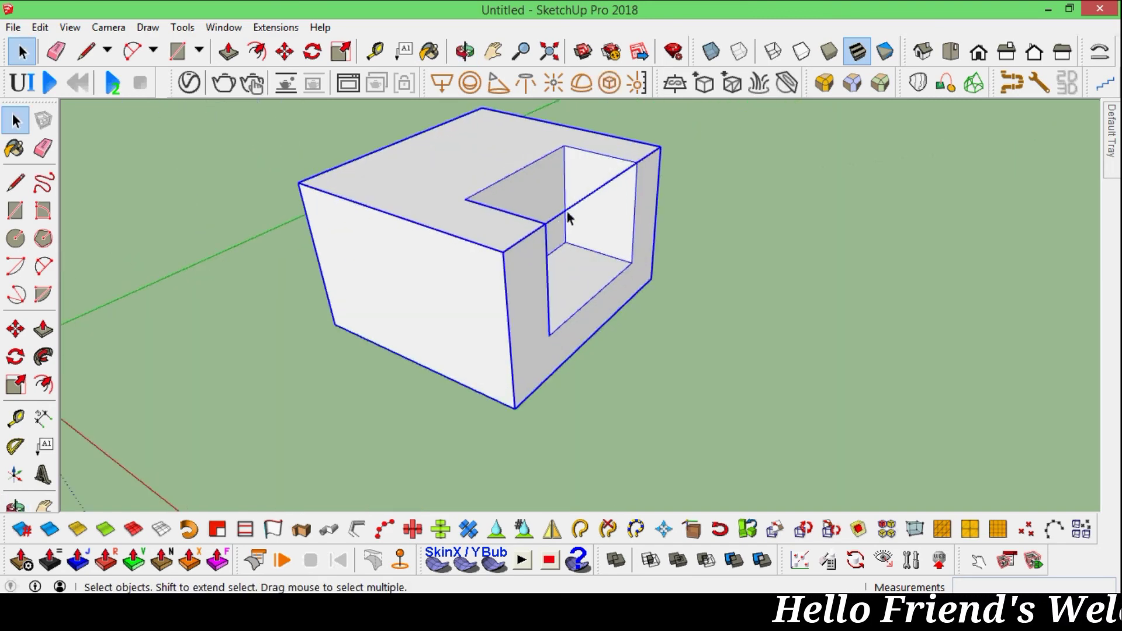
{"action": "scroll", "coordinate": [564, 220], "scroll_direction": "down", "scroll_amount": 3}
{"action": "middle_click_drag", "start_coordinate": [556, 251], "coordinate": [617, 271]}
{"action": "scroll", "coordinate": [618, 271], "scroll_direction": "up", "scroll_amount": 2}
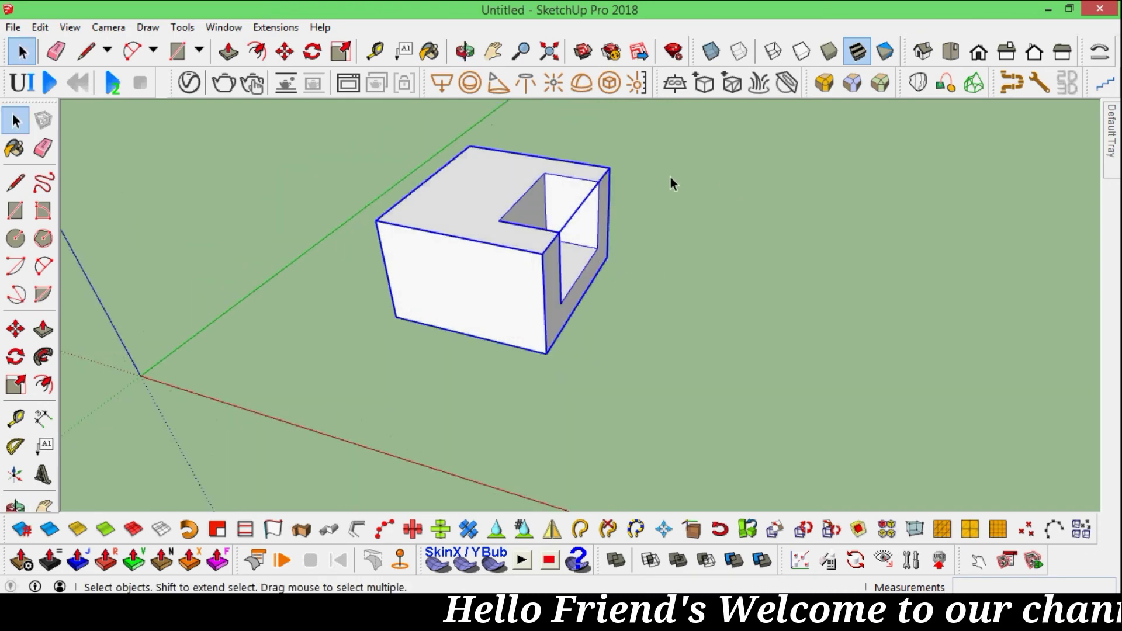
{"action": "scroll", "coordinate": [672, 180], "scroll_direction": "down", "scroll_amount": 2}
{"action": "scroll", "coordinate": [657, 192], "scroll_direction": "up", "scroll_amount": 3}
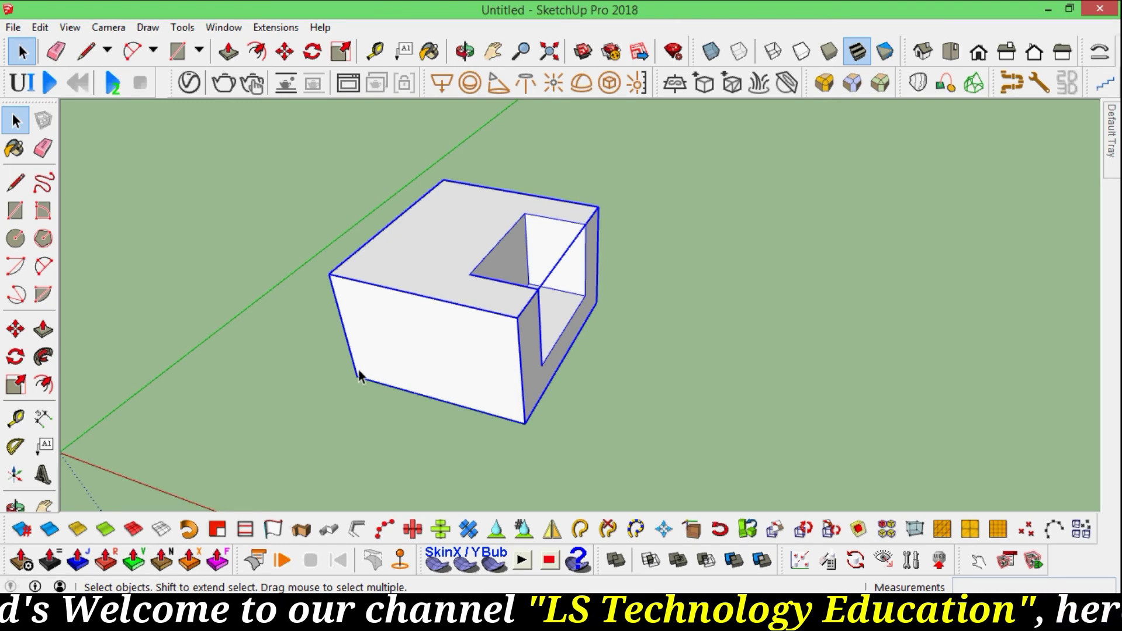
Step: Delete the notched box, leaving an empty scene with only the axes
{"action": "key", "text": "Delete"}
{"action": "mouse_move", "coordinate": [265, 316]}
{"action": "middle_mouse_down"}
{"action": "mouse_move", "coordinate": [463, 352]}
{"action": "mouse_move", "coordinate": [460, 291]}
{"action": "mouse_move", "coordinate": [362, 287]}
{"action": "mouse_move", "coordinate": [418, 308]}
{"action": "mouse_move", "coordinate": [527, 302]}
{"action": "mouse_move", "coordinate": [654, 222]}
{"action": "mouse_move", "coordinate": [596, 308]}
{"action": "mouse_move", "coordinate": [446, 271]}
{"action": "mouse_move", "coordinate": [481, 306]}
{"action": "middle_mouse_up"}
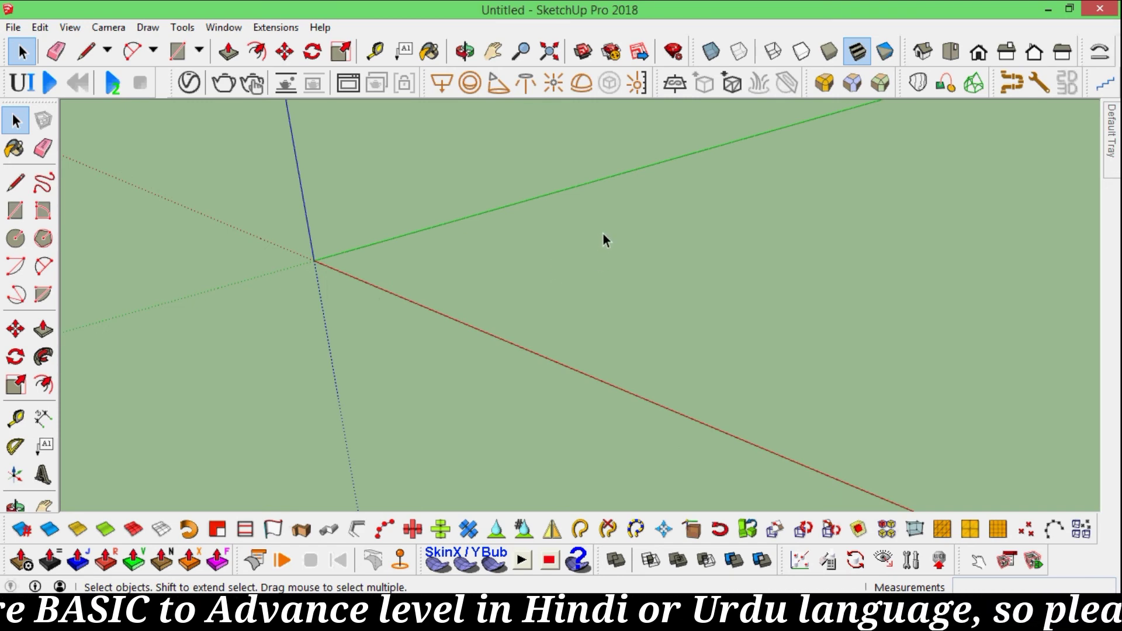
{"action": "mouse_move", "coordinate": [380, 317]}
{"action": "middle_mouse_down"}
{"action": "mouse_move", "coordinate": [553, 269]}
{"action": "mouse_move", "coordinate": [530, 268]}
{"action": "mouse_move", "coordinate": [565, 316]}
{"action": "mouse_move", "coordinate": [455, 269]}
{"action": "mouse_move", "coordinate": [760, 188]}
{"action": "mouse_move", "coordinate": [587, 226]}
{"action": "mouse_move", "coordinate": [604, 238]}
{"action": "middle_mouse_up"}
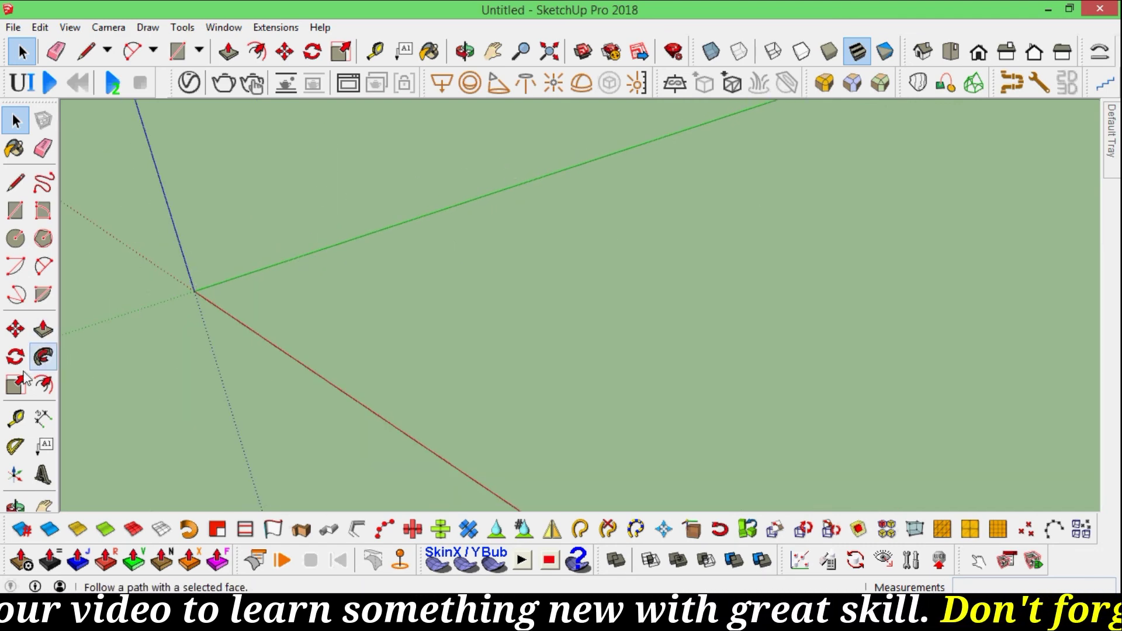
Step: Draw a rectangle on the ground and raise it into a new box
{"action": "middle_click_drag", "start_coordinate": [307, 348], "coordinate": [316, 354]}
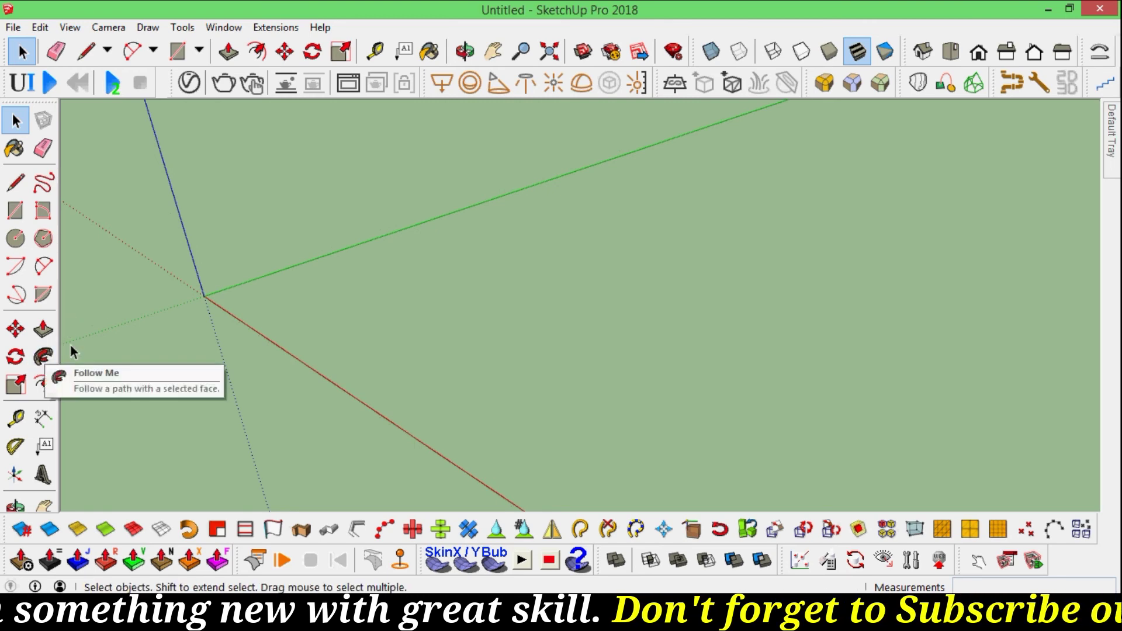
{"action": "key", "text": "r"}
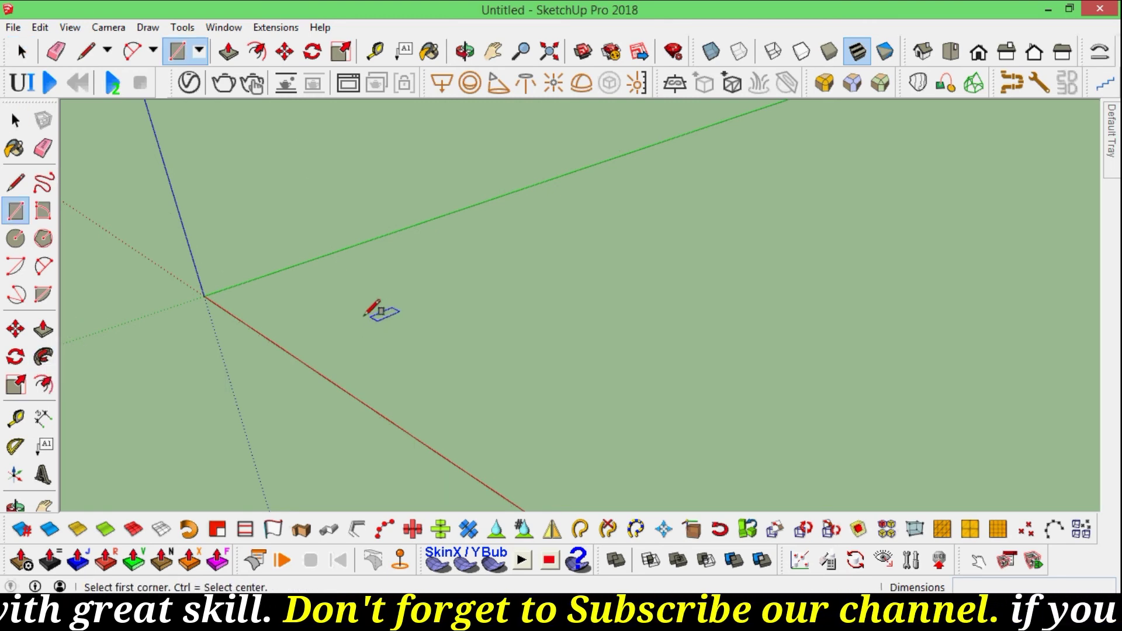
{"action": "left_click", "coordinate": [347, 294]}
{"action": "left_click", "coordinate": [637, 282]}
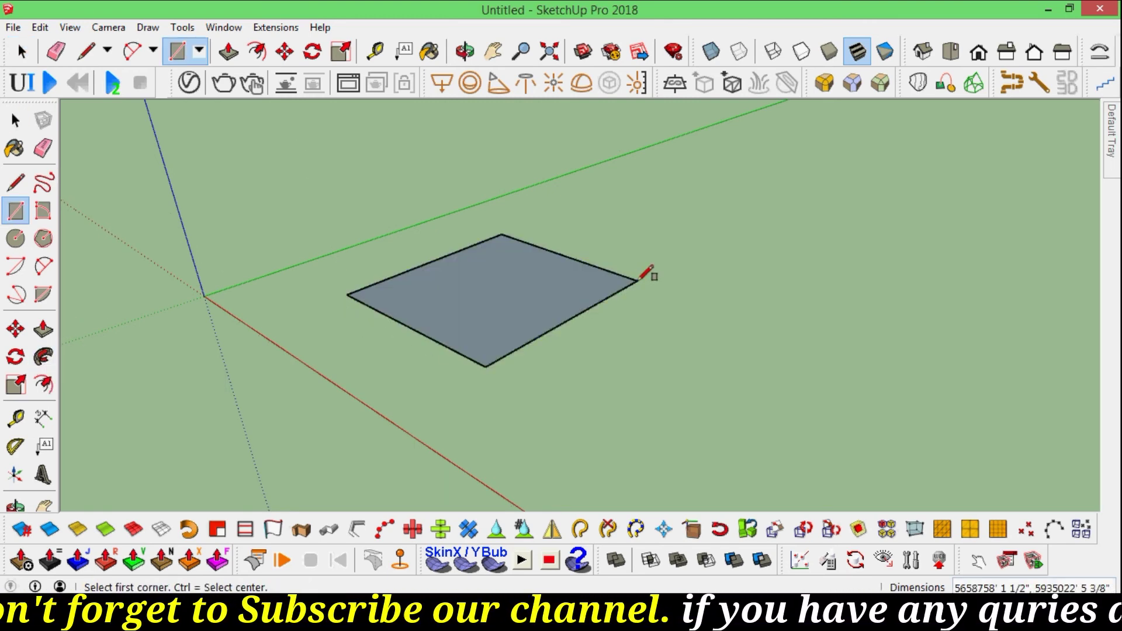
{"action": "key", "text": "p"}
{"action": "left_click", "coordinate": [534, 328]}
{"action": "left_click", "coordinate": [516, 225]}
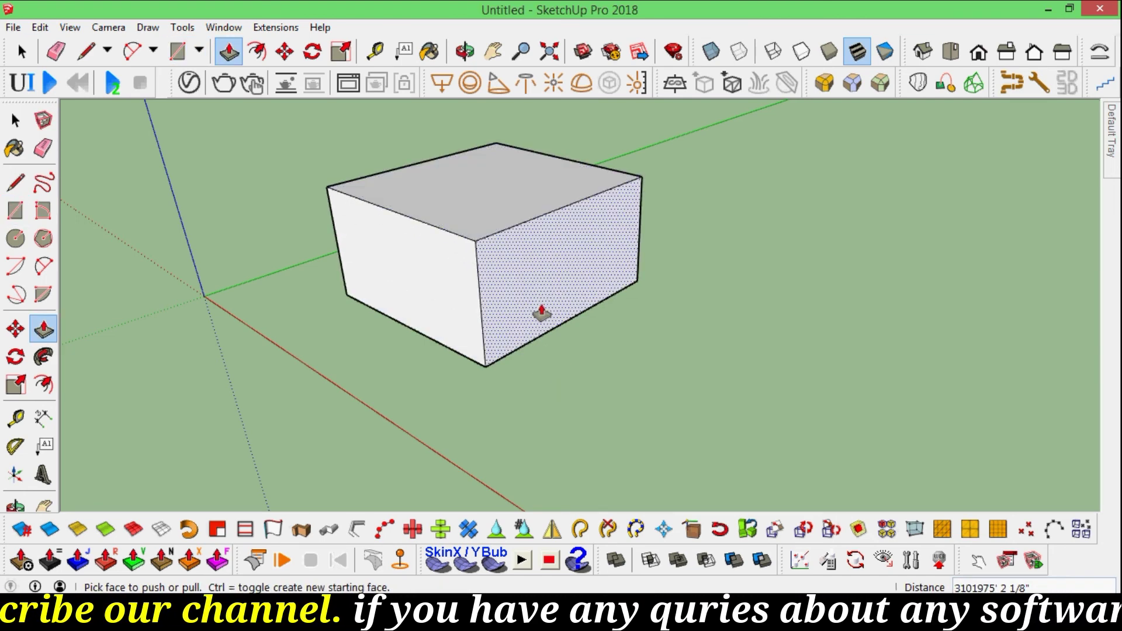
{"action": "mouse_move", "coordinate": [538, 310]}
{"action": "middle_mouse_down"}
{"action": "mouse_move", "coordinate": [550, 244]}
{"action": "mouse_move", "coordinate": [458, 250]}
{"action": "middle_mouse_up"}
{"action": "middle_click_drag", "start_coordinate": [555, 370], "coordinate": [650, 353]}
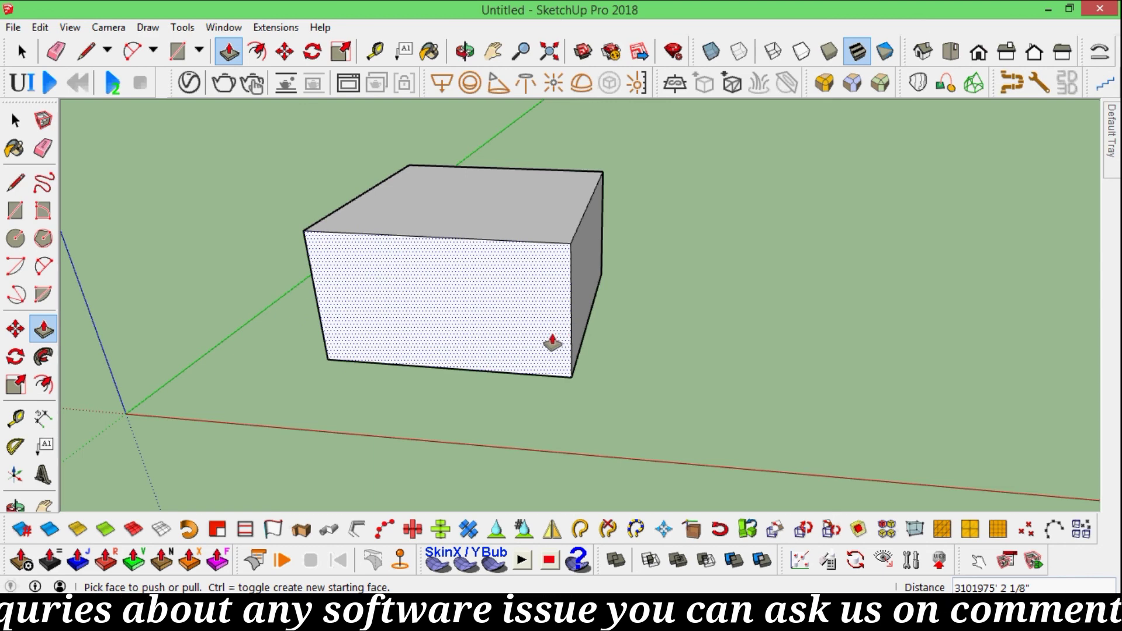
Step: Draw a rounded arc profile across the top-right front corner of the box
{"action": "key", "text": "a"}
{"action": "left_click", "coordinate": [532, 242]}
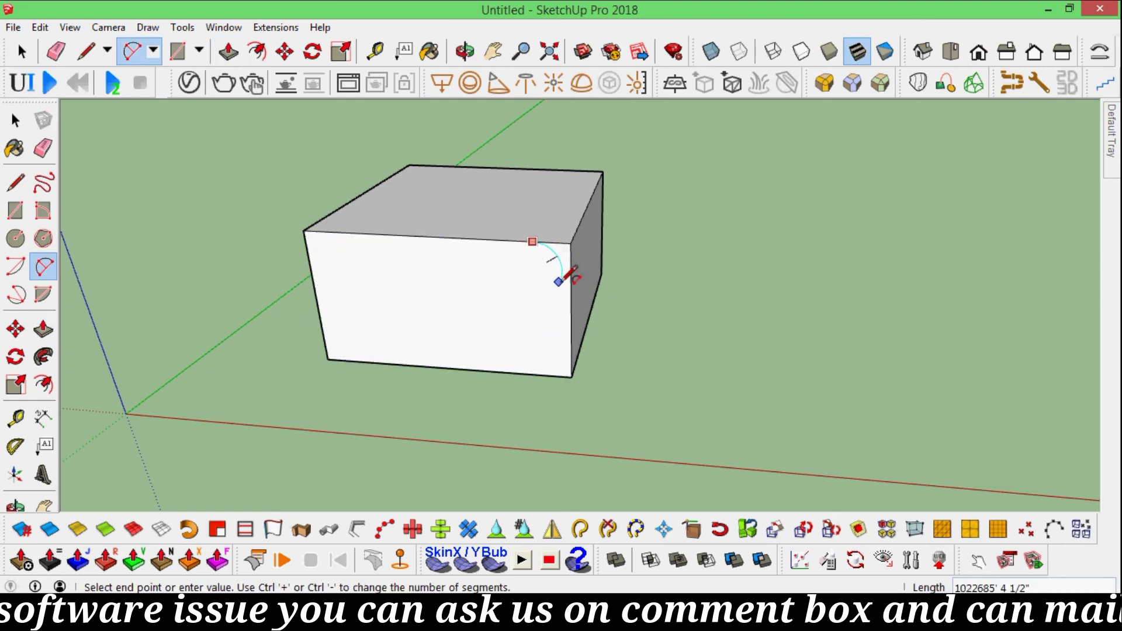
{"action": "left_click", "coordinate": [571, 279]}
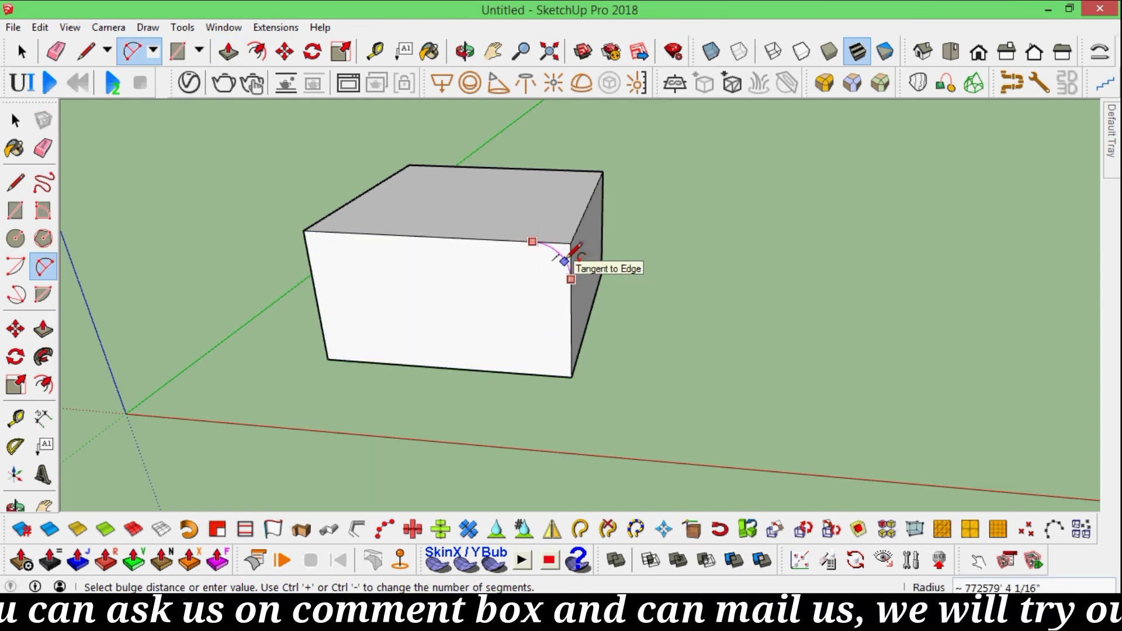
{"action": "left_click", "coordinate": [564, 261]}
{"action": "key", "text": "o"}
{"action": "left_click_drag", "start_coordinate": [601, 421], "coordinate": [506, 263]}
{"action": "key", "text": "space"}
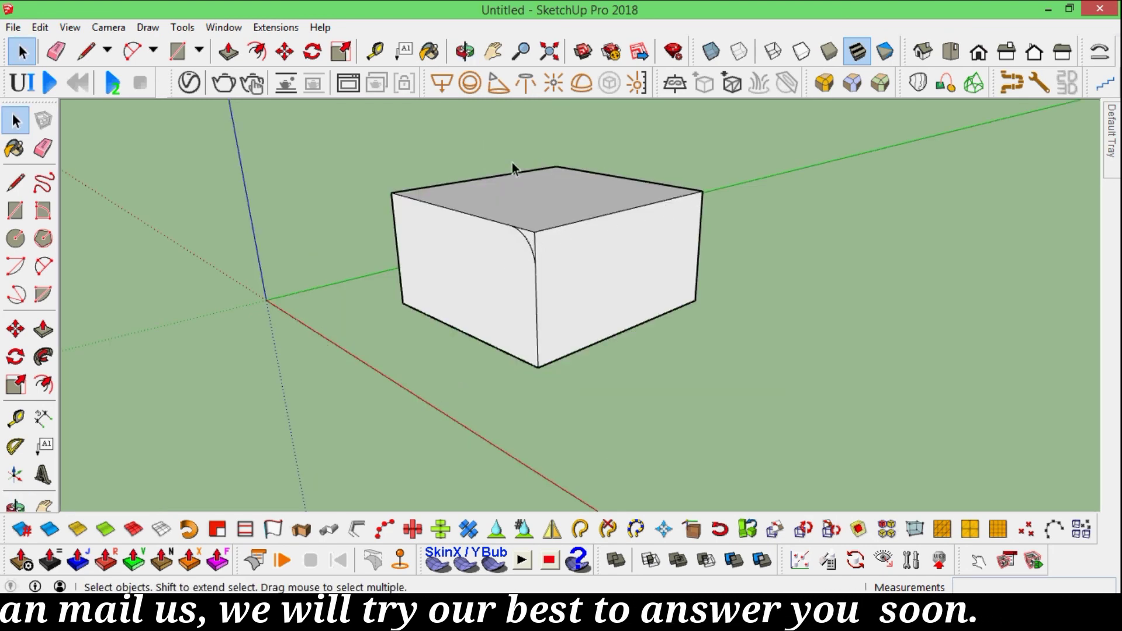
Step: Try a Follow Me sweep of the corner profile along the front top edge, then undo it
{"action": "left_click", "coordinate": [43, 357]}
{"action": "left_click", "coordinate": [527, 245]}
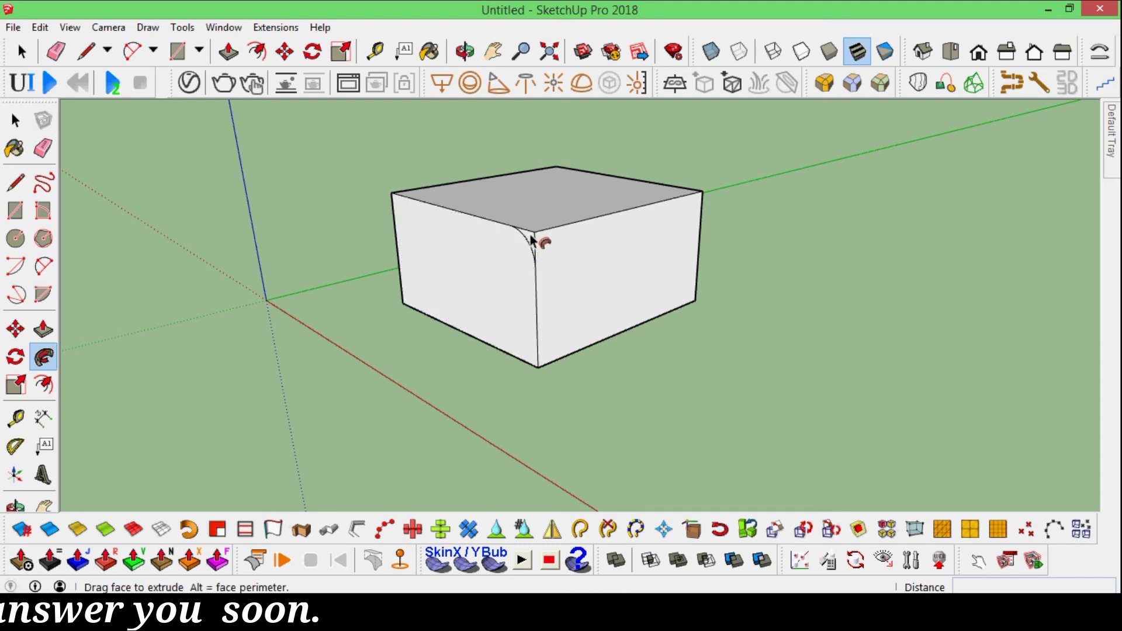
{"action": "left_click", "coordinate": [535, 232]}
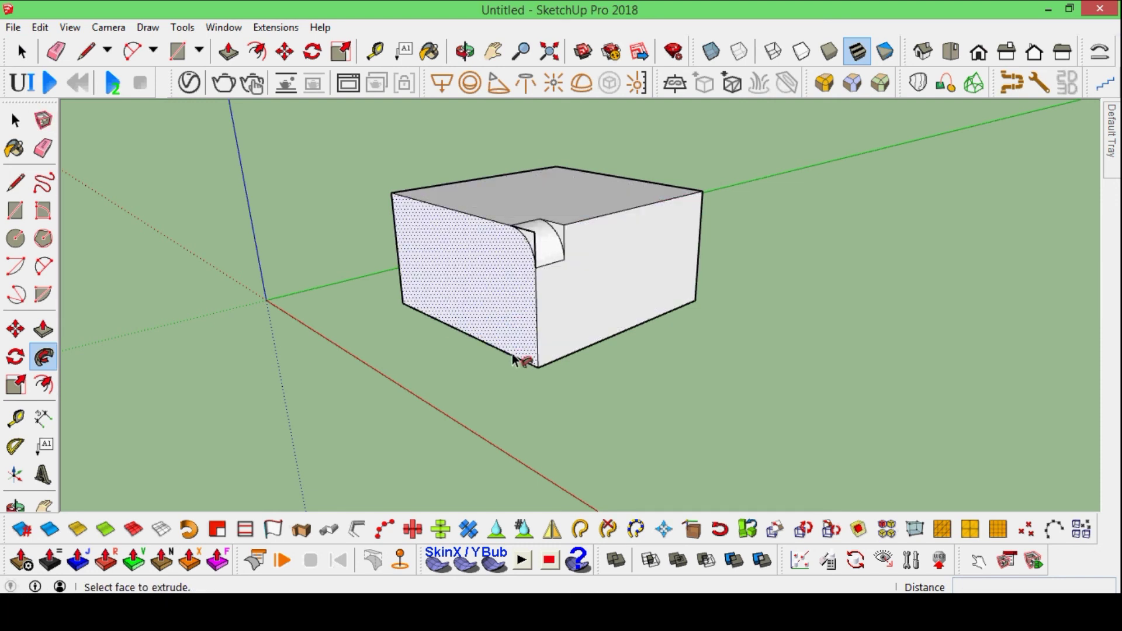
{"action": "left_click", "coordinate": [534, 240]}
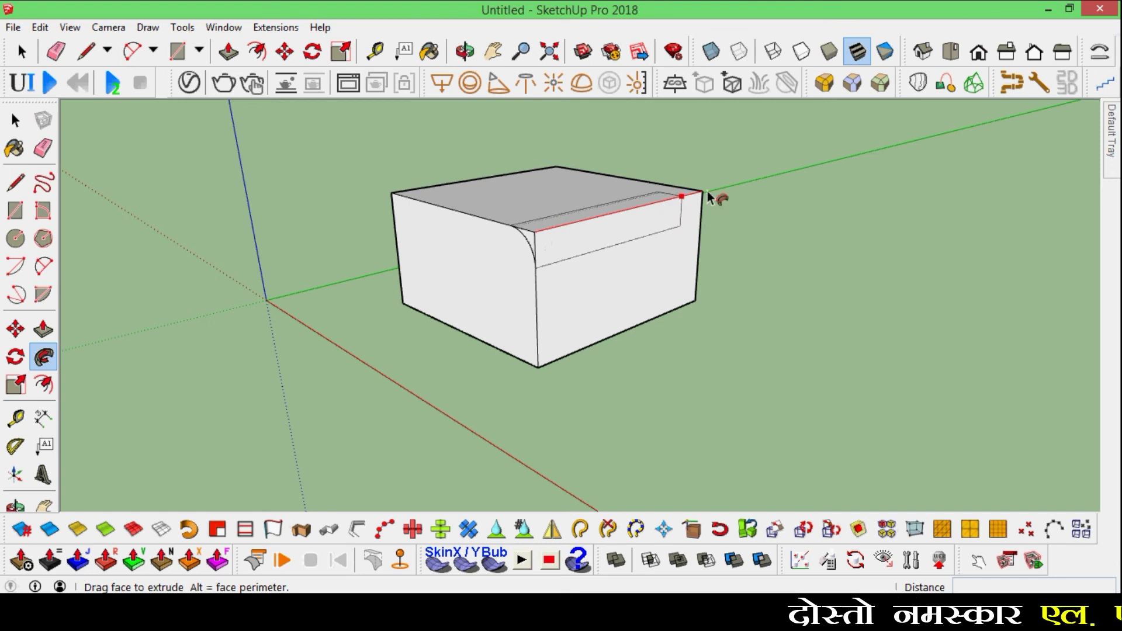
{"action": "left_click_drag", "start_coordinate": [671, 187], "coordinate": [433, 200]}
{"action": "key", "text": "space"}
Step: Select the top edges and sweep the arc profile around them with Follow Me
{"action": "middle_click_drag", "start_coordinate": [433, 200], "coordinate": [496, 243]}
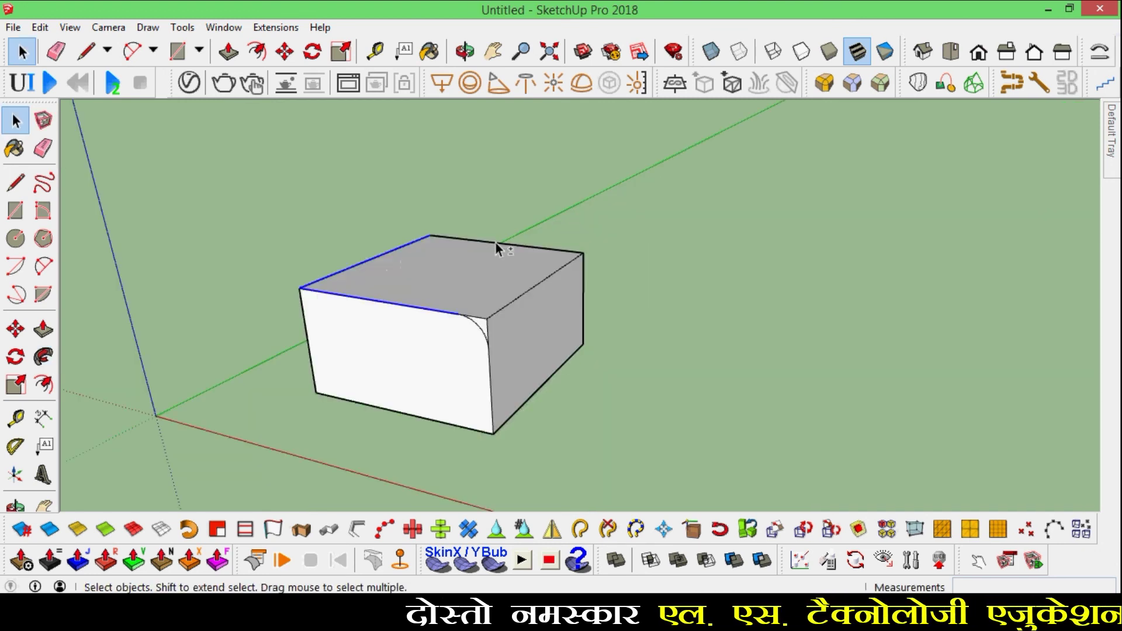
{"action": "left_click", "coordinate": [495, 243], "text": "shift"}
{"action": "left_click", "coordinate": [538, 285], "text": "shift"}
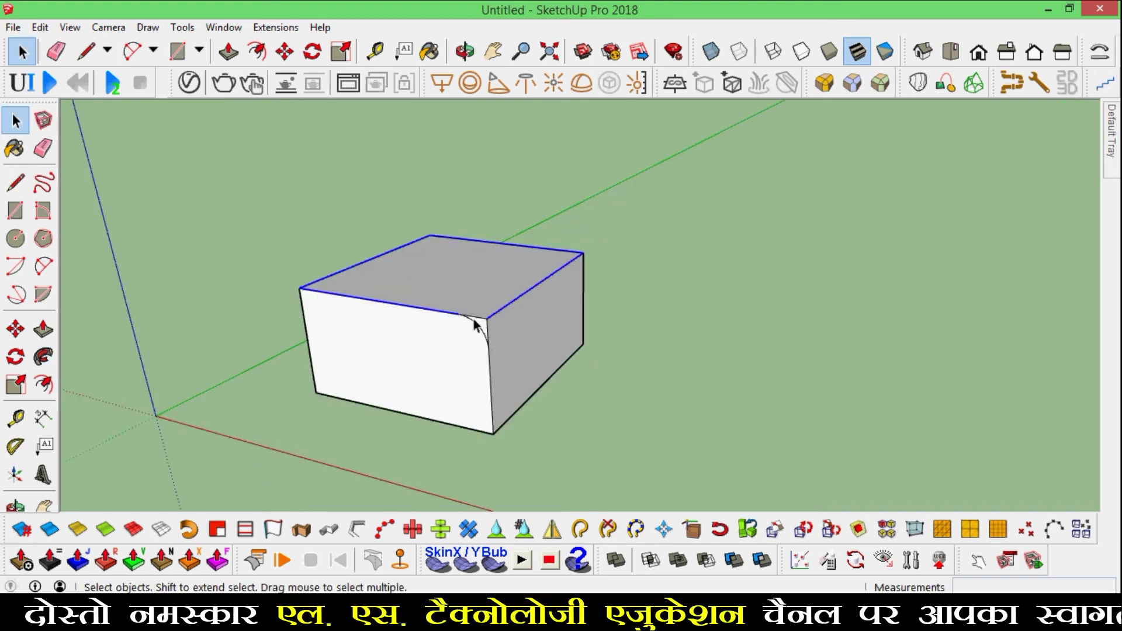
{"action": "scroll", "coordinate": [519, 390], "scroll_direction": "up", "scroll_amount": 3}
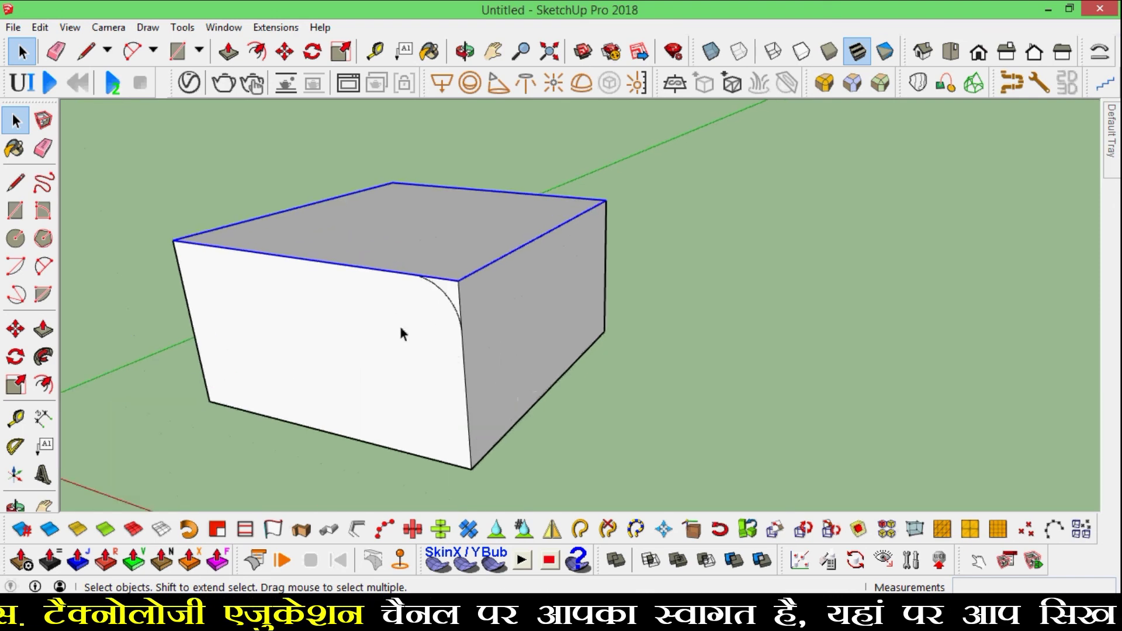
{"action": "left_click", "coordinate": [44, 357]}
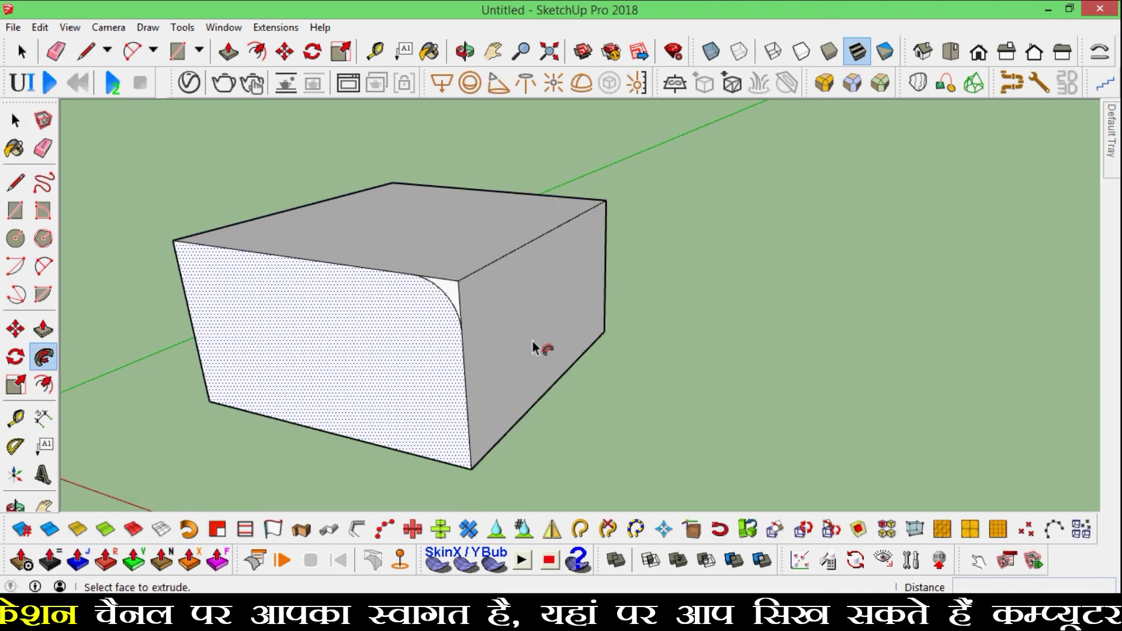
{"action": "left_click", "coordinate": [461, 297]}
{"action": "mouse_move", "coordinate": [459, 301]}
{"action": "middle_mouse_down"}
{"action": "mouse_move", "coordinate": [501, 349]}
{"action": "mouse_move", "coordinate": [663, 304]}
{"action": "mouse_move", "coordinate": [518, 325]}
{"action": "mouse_move", "coordinate": [581, 378]}
{"action": "mouse_move", "coordinate": [521, 371]}
{"action": "mouse_move", "coordinate": [509, 349]}
{"action": "mouse_move", "coordinate": [521, 276]}
{"action": "mouse_move", "coordinate": [408, 251]}
{"action": "mouse_move", "coordinate": [664, 268]}
{"action": "mouse_move", "coordinate": [444, 285]}
{"action": "mouse_move", "coordinate": [511, 313]}
{"action": "mouse_move", "coordinate": [466, 325]}
{"action": "mouse_move", "coordinate": [538, 294]}
{"action": "middle_mouse_up"}
{"action": "scroll", "coordinate": [549, 338], "scroll_direction": "up", "scroll_amount": 1}
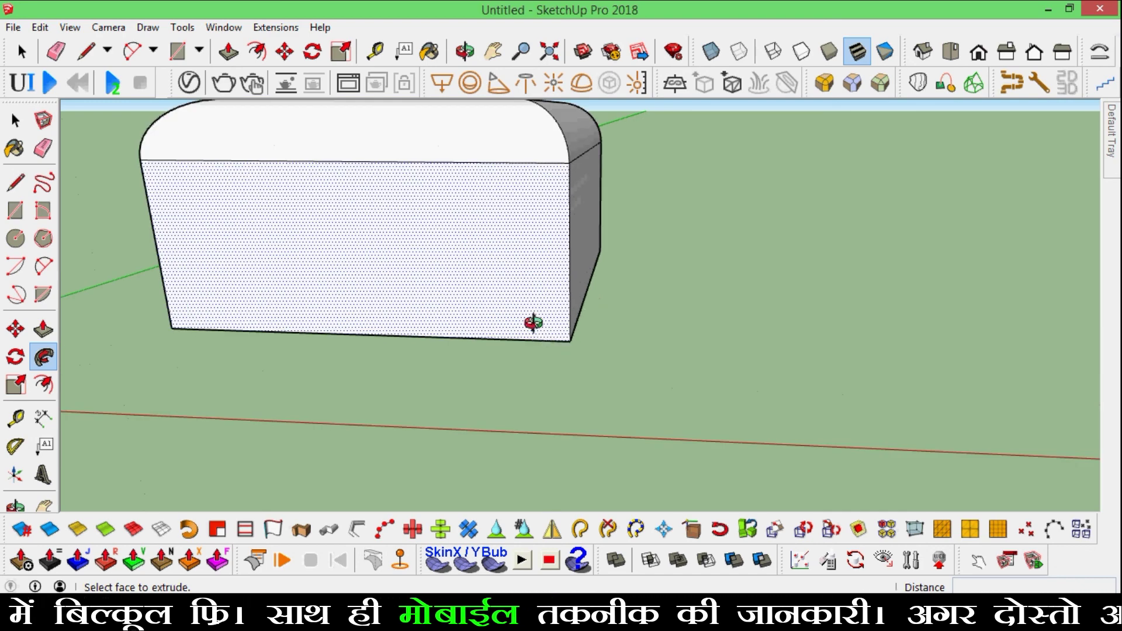
{"action": "scroll", "coordinate": [529, 323], "scroll_direction": "up", "scroll_amount": 1}
{"action": "scroll", "coordinate": [589, 376], "scroll_direction": "up", "scroll_amount": 1}
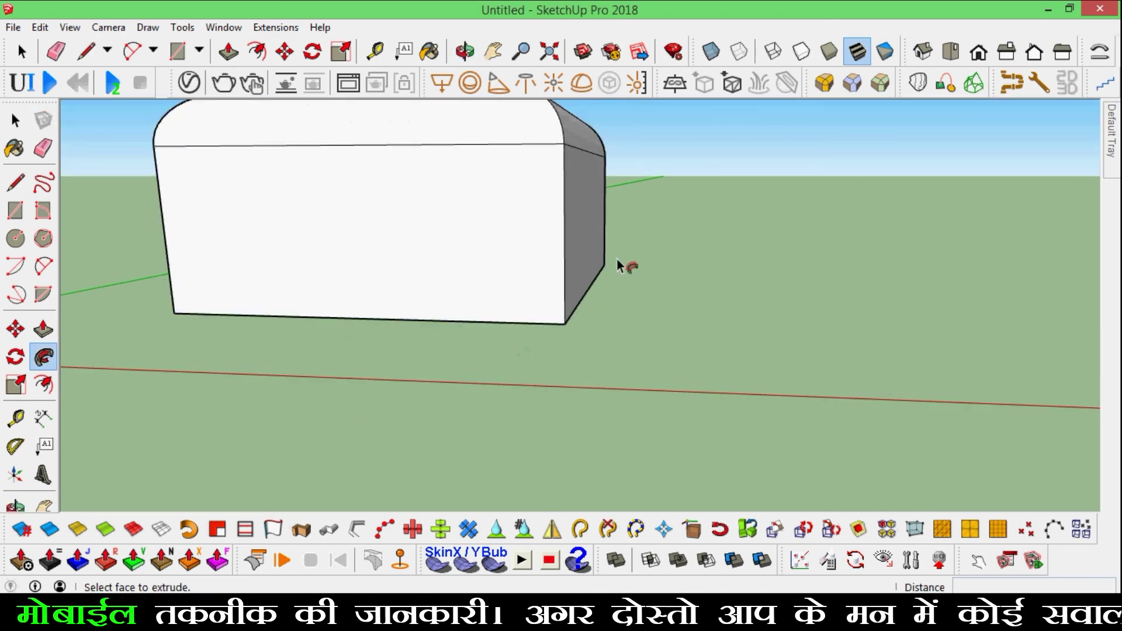
Step: Draw a cove arc profile at the bottom-right front corner of the box
{"action": "key", "text": "a"}
{"action": "left_click", "coordinate": [509, 321]}
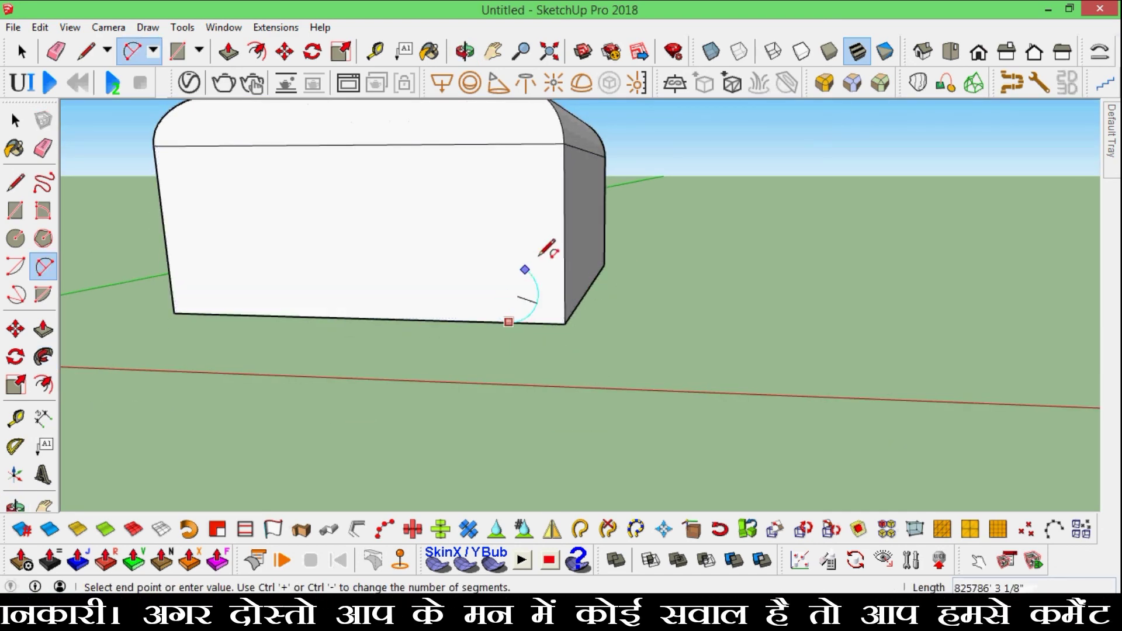
{"action": "left_click", "coordinate": [565, 252]}
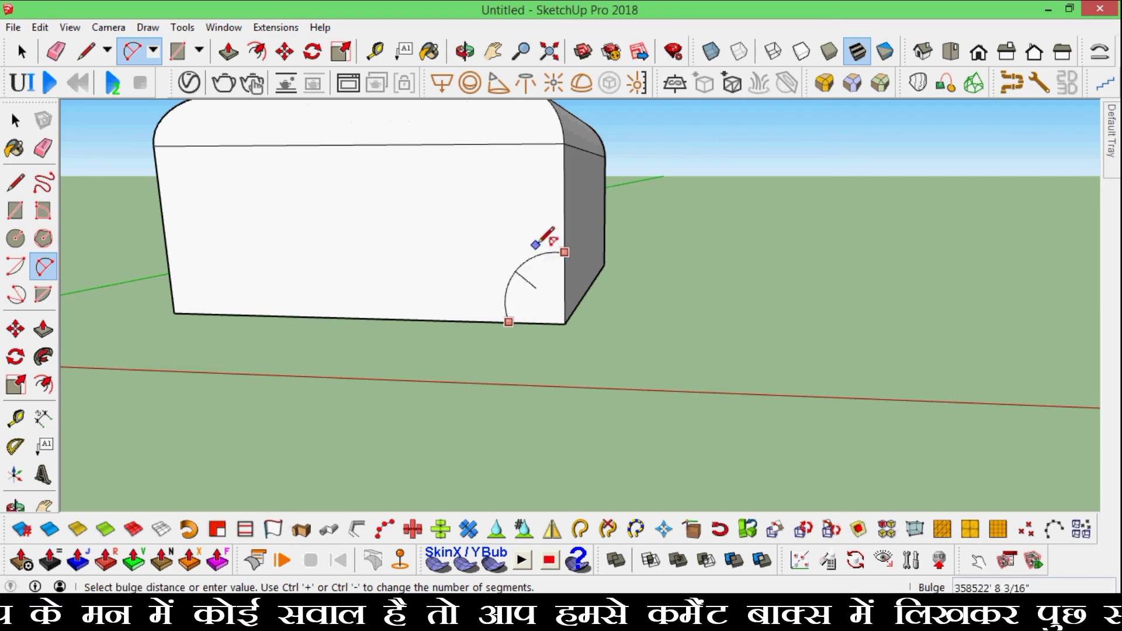
{"action": "left_click", "coordinate": [542, 246]}
{"action": "key", "text": "space"}
Step: Select the bottom face and sweep the arc profile around the base with Follow Me
{"action": "mouse_move", "coordinate": [581, 373]}
{"action": "middle_mouse_down"}
{"action": "mouse_move", "coordinate": [556, 267]}
{"action": "mouse_move", "coordinate": [525, 243]}
{"action": "middle_mouse_up"}
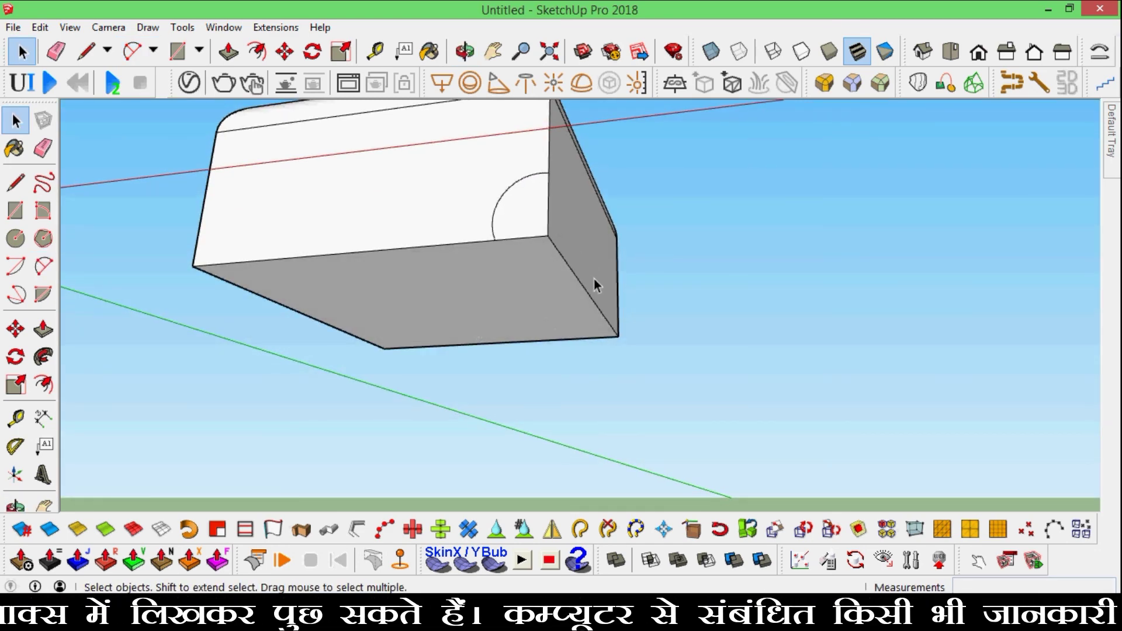
{"action": "mouse_move", "coordinate": [594, 279]}
{"action": "middle_mouse_down"}
{"action": "mouse_move", "coordinate": [514, 318]}
{"action": "mouse_move", "coordinate": [352, 228]}
{"action": "middle_mouse_up"}
{"action": "triple_click", "coordinate": [349, 226]}
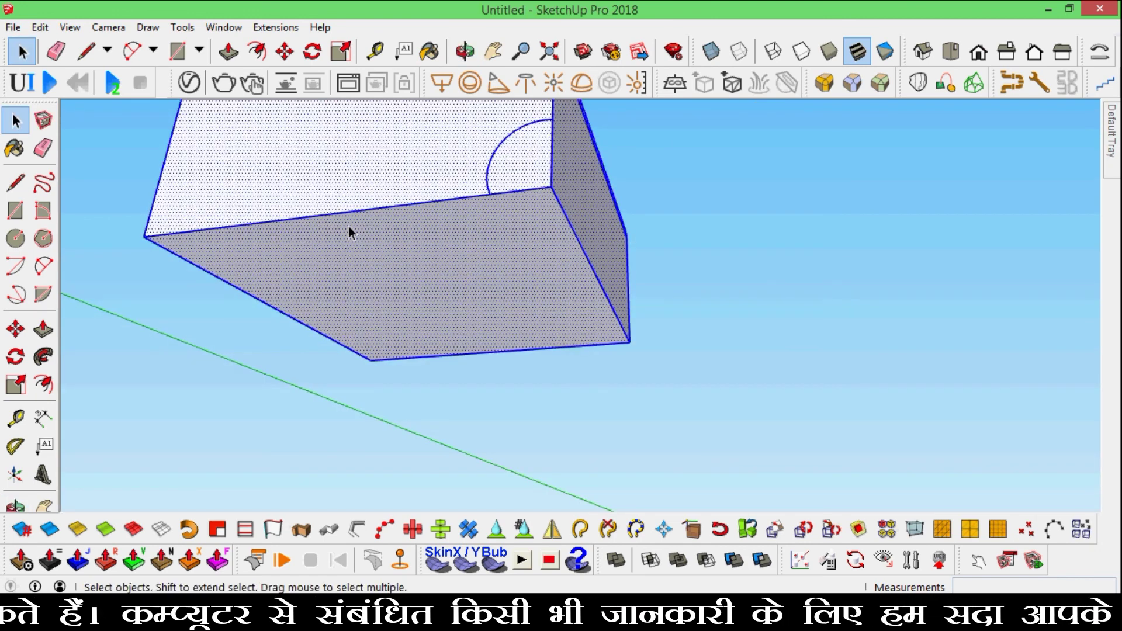
{"action": "left_click", "coordinate": [762, 275]}
{"action": "left_click", "coordinate": [489, 260]}
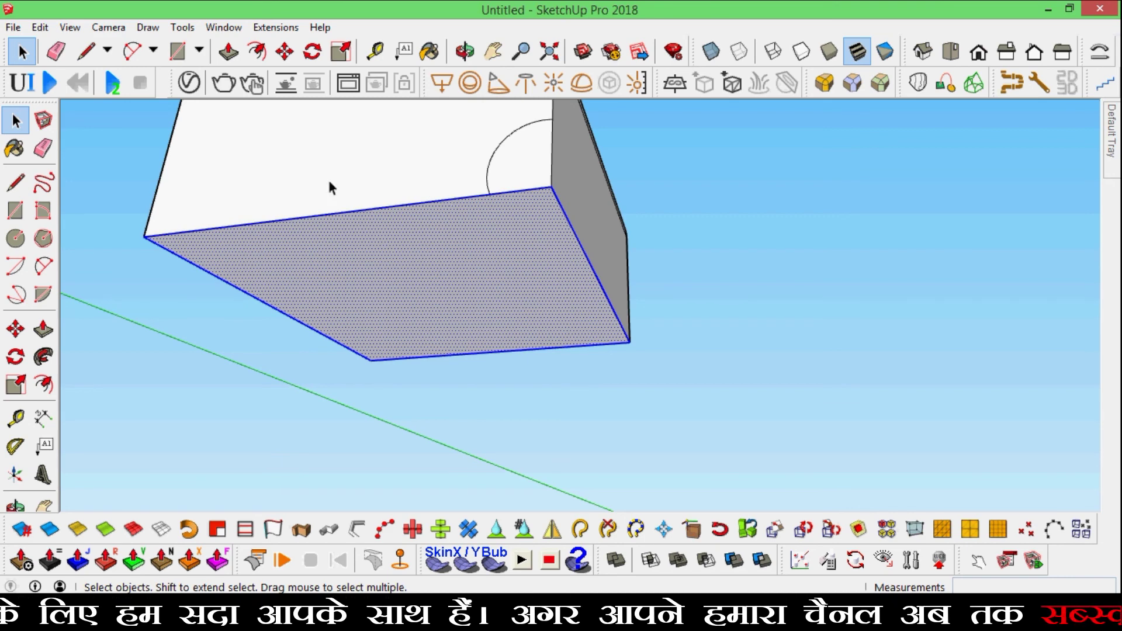
{"action": "left_click", "coordinate": [44, 356]}
{"action": "left_click", "coordinate": [524, 175]}
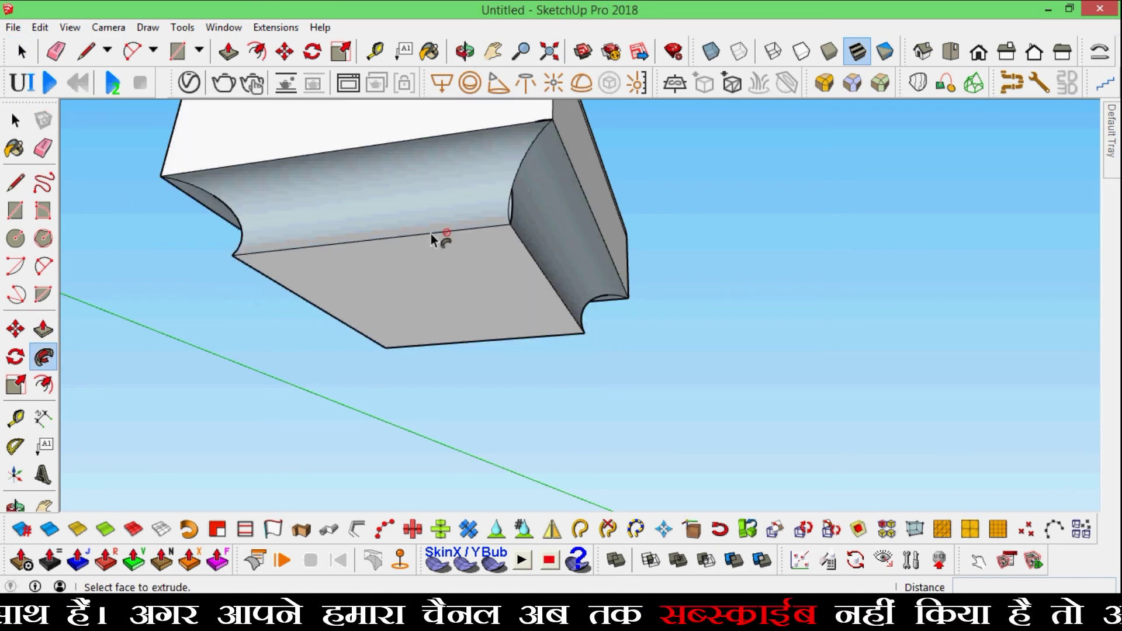
{"action": "mouse_move", "coordinate": [432, 240]}
{"action": "middle_mouse_down"}
{"action": "mouse_move", "coordinate": [494, 407]}
{"action": "mouse_move", "coordinate": [546, 276]}
{"action": "mouse_move", "coordinate": [656, 383]}
{"action": "mouse_move", "coordinate": [627, 343]}
{"action": "mouse_move", "coordinate": [493, 290]}
{"action": "mouse_move", "coordinate": [509, 305]}
{"action": "middle_mouse_up"}
{"action": "scroll", "coordinate": [526, 296], "scroll_direction": "up", "scroll_amount": 3}
{"action": "scroll", "coordinate": [520, 298], "scroll_direction": "up", "scroll_amount": 1}
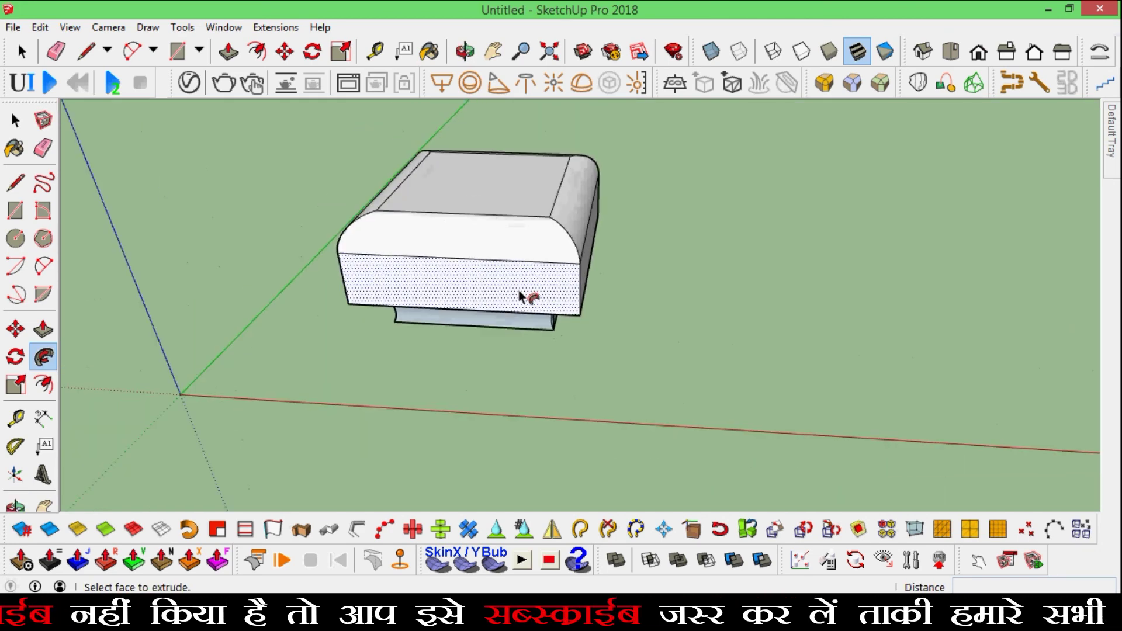
Step: Pull the flat top face upward into a raised block
{"action": "key", "text": "p"}
{"action": "left_click_drag", "start_coordinate": [511, 211], "coordinate": [491, 150]}
{"action": "mouse_move", "coordinate": [491, 150]}
{"action": "middle_mouse_down"}
{"action": "mouse_move", "coordinate": [523, 301]}
{"action": "mouse_move", "coordinate": [576, 265]}
{"action": "mouse_move", "coordinate": [551, 335]}
{"action": "mouse_move", "coordinate": [681, 223]}
{"action": "middle_mouse_up"}
{"action": "scroll", "coordinate": [638, 268], "scroll_direction": "up", "scroll_amount": 2}
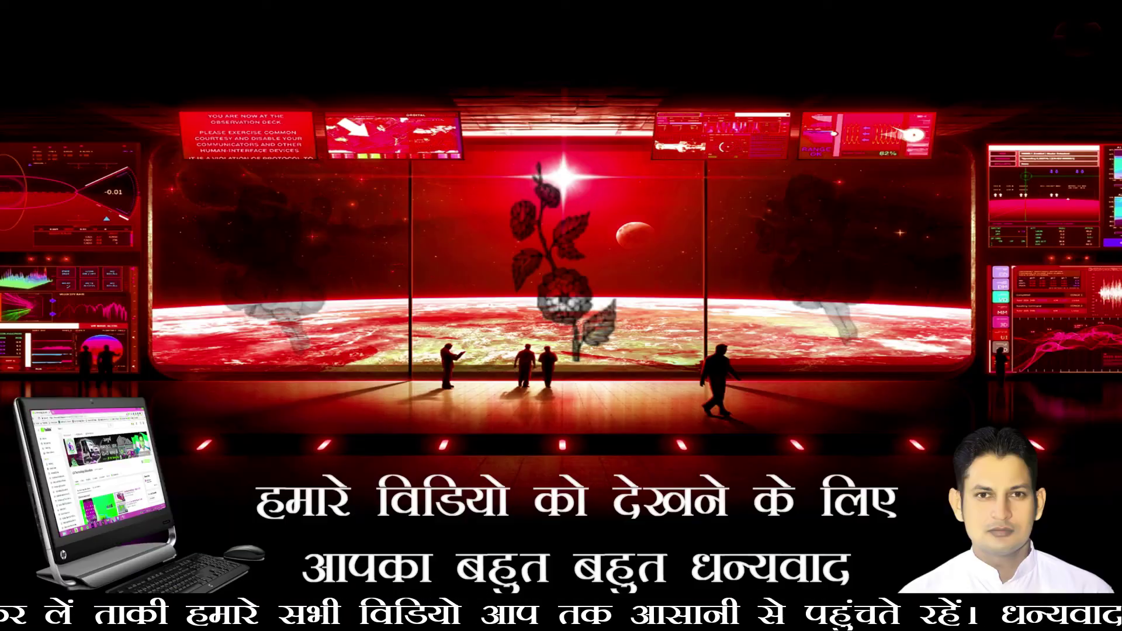